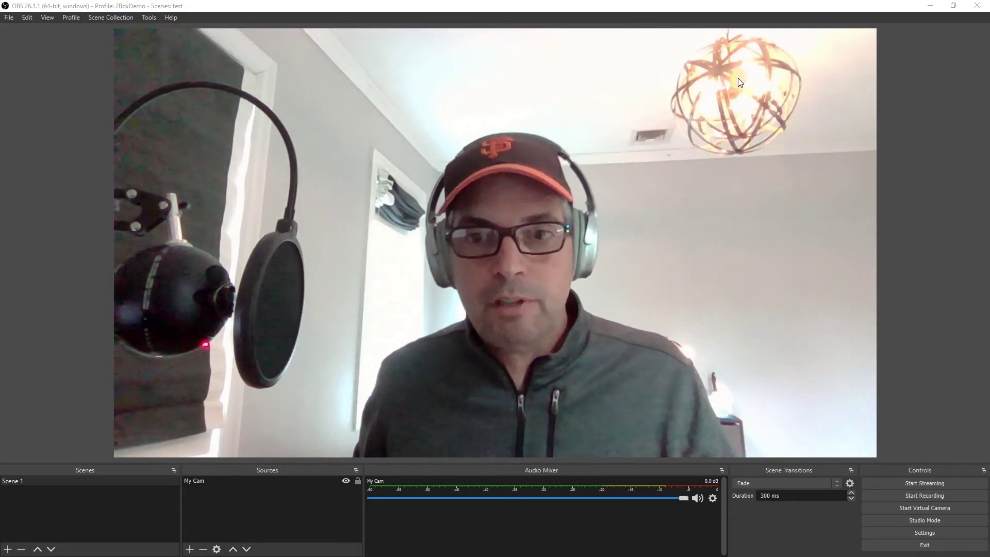
Shrink OBS into a smaller window at the right and bring the Singular.live browser forward
click(954, 6)
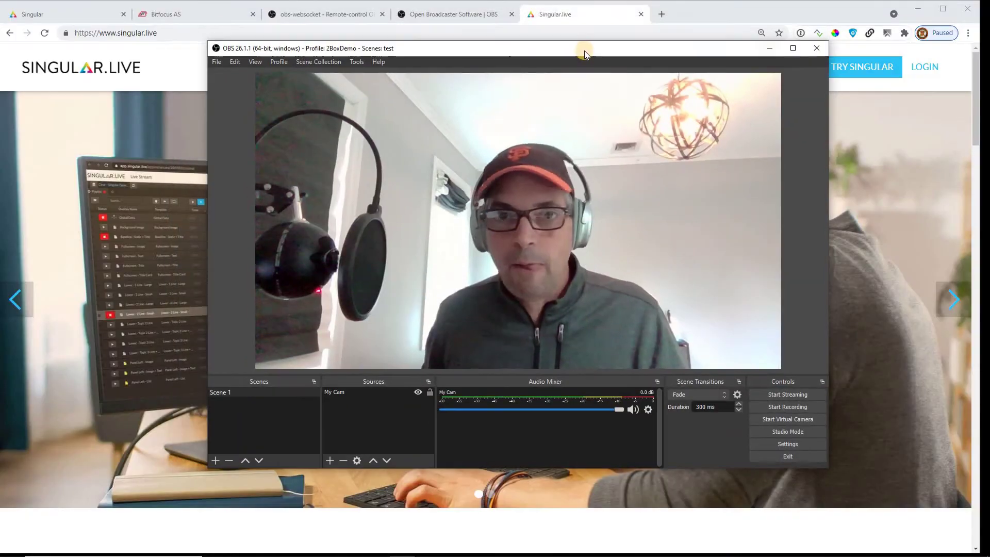
drag(583, 49, 725, 7)
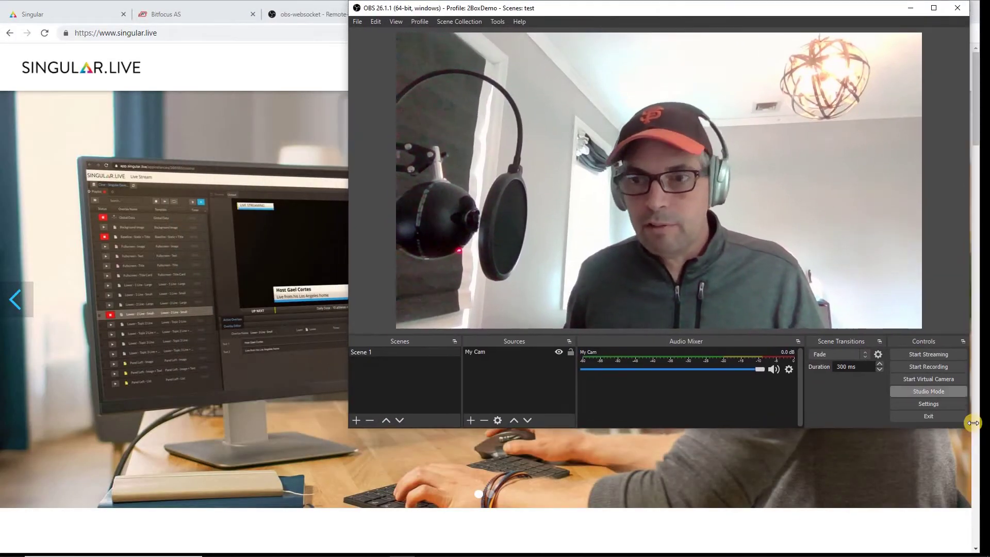
drag(969, 437, 796, 419)
drag(633, 11, 800, 11)
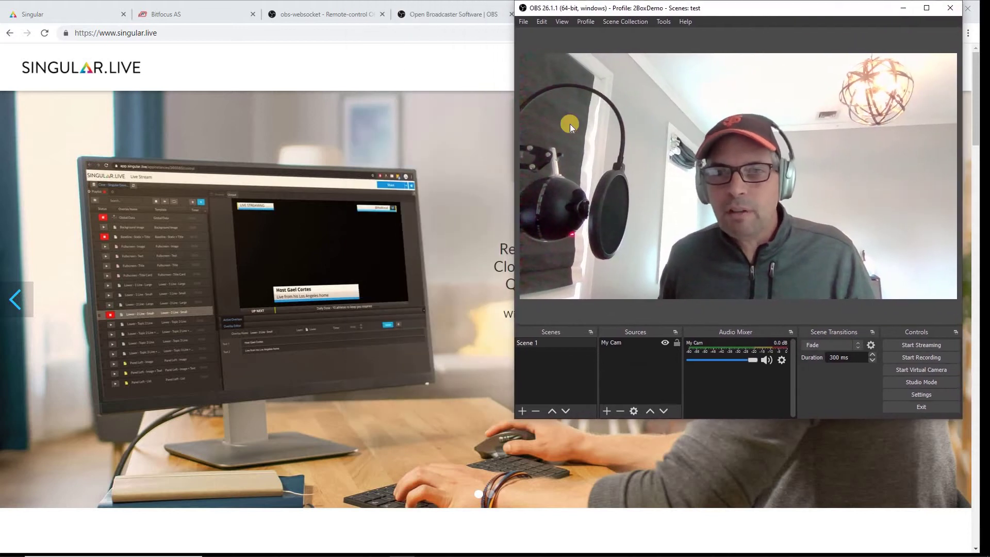
click(437, 155)
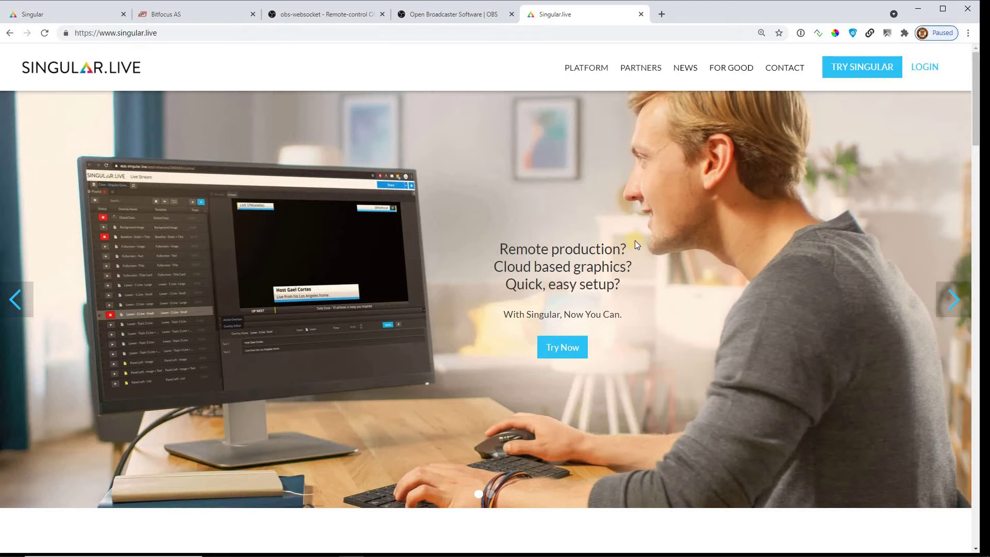
Open the empty Demo folder on the Singular dashboard and show the template Marketplace
click(95, 16)
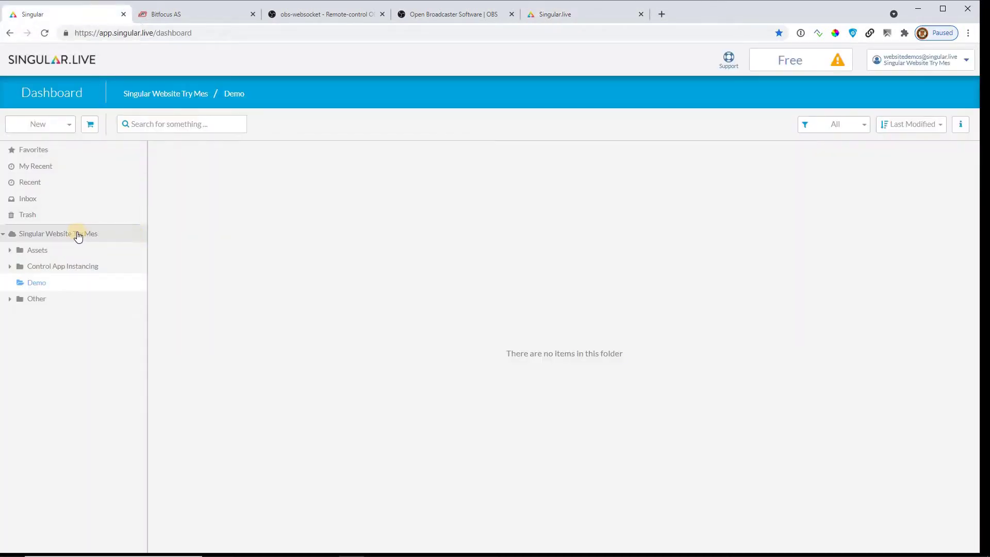
click(56, 235)
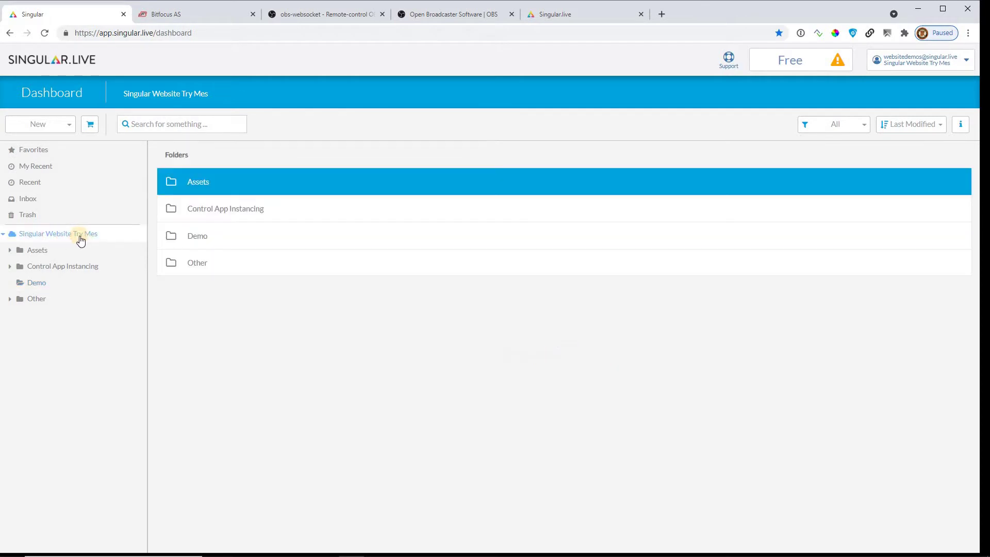
right_click(85, 236)
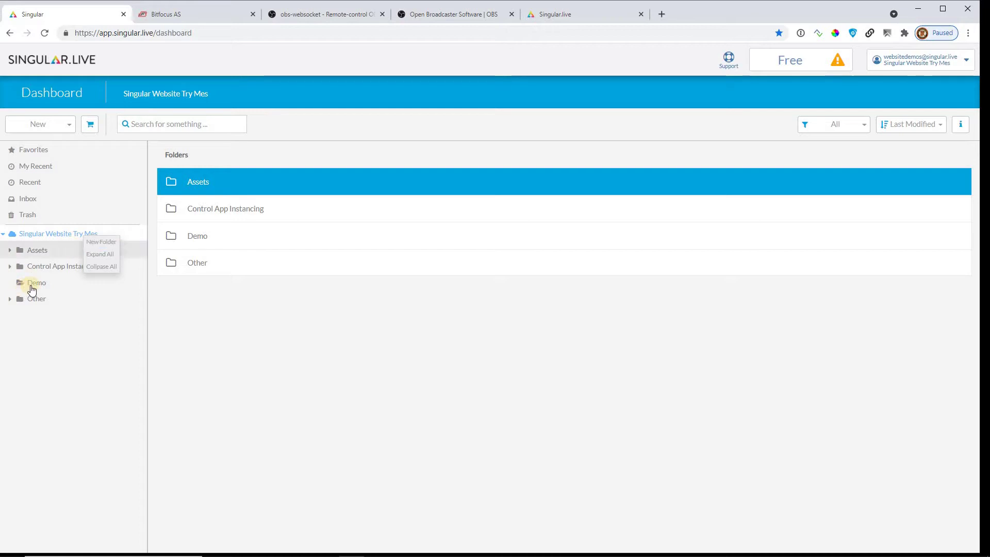
click(53, 290)
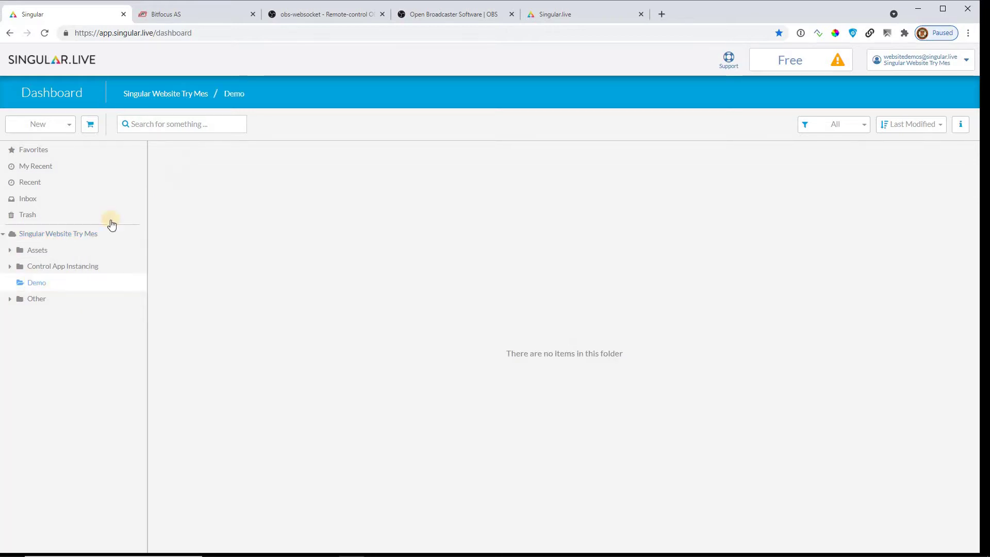
click(95, 130)
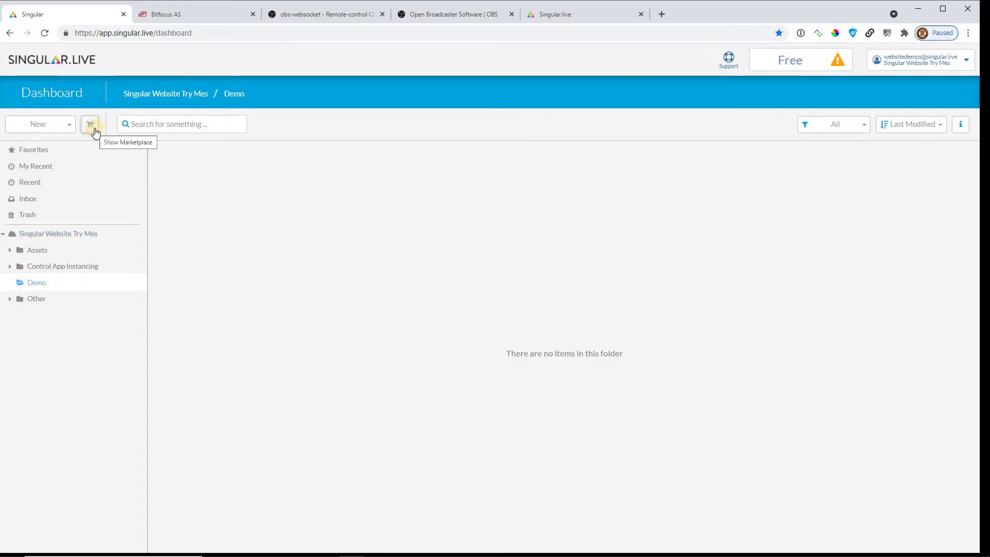
click(94, 127)
Search the Marketplace for 'glas' and download the Glass - Basketball variant of Glass Sports
click(404, 161)
text(glas)
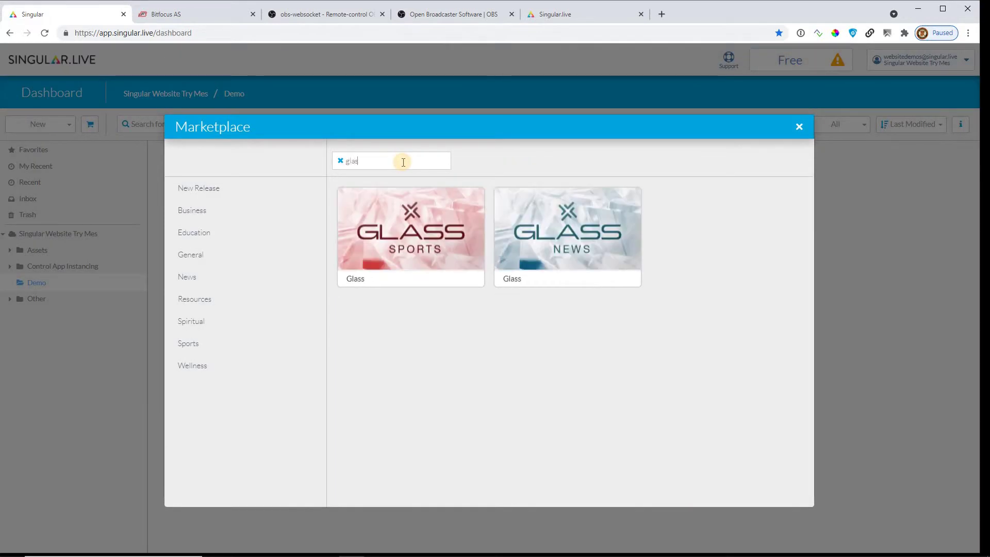
click(411, 240)
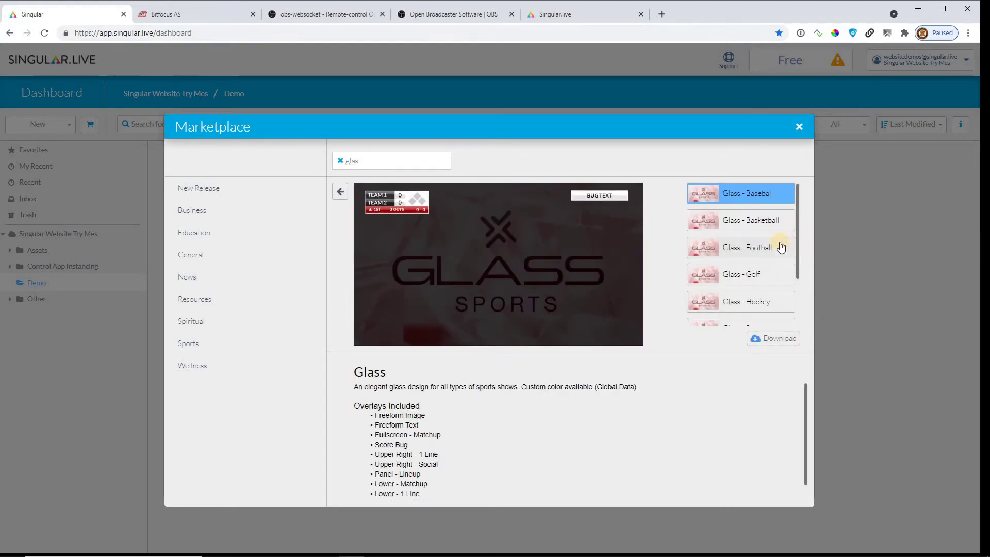
click(775, 230)
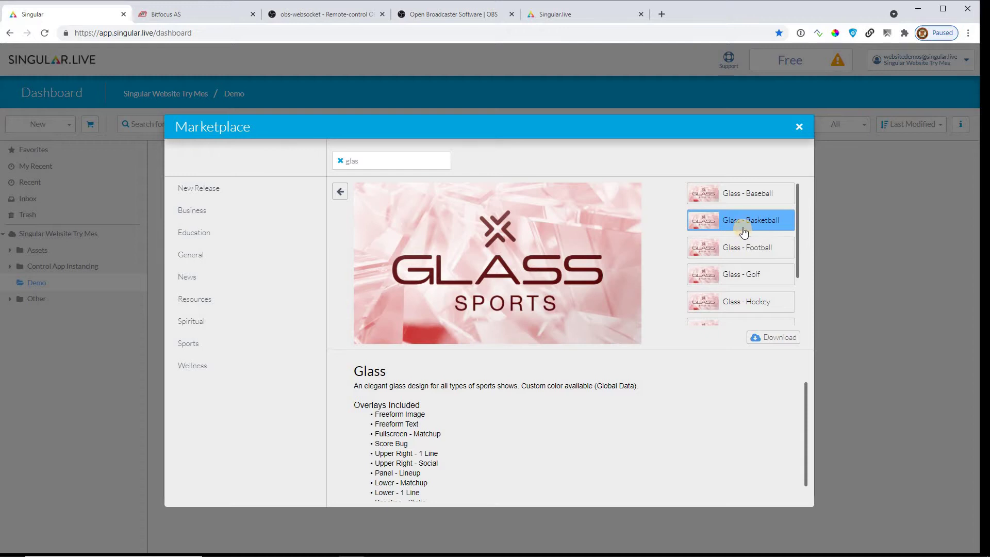
click(777, 341)
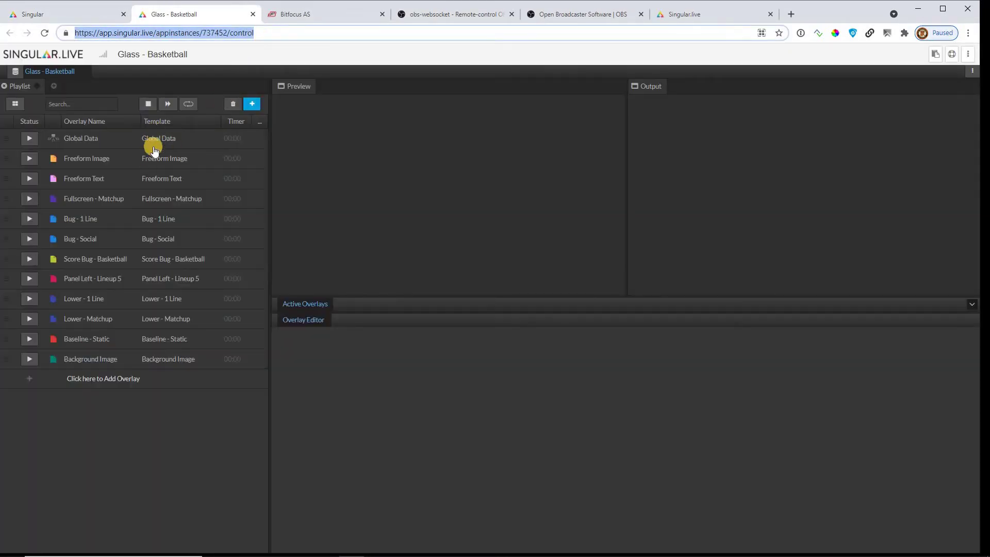
Play Lower - 1 Line, replace TITLE OR NAME with a full name, update it, and copy the output URL
click(168, 154)
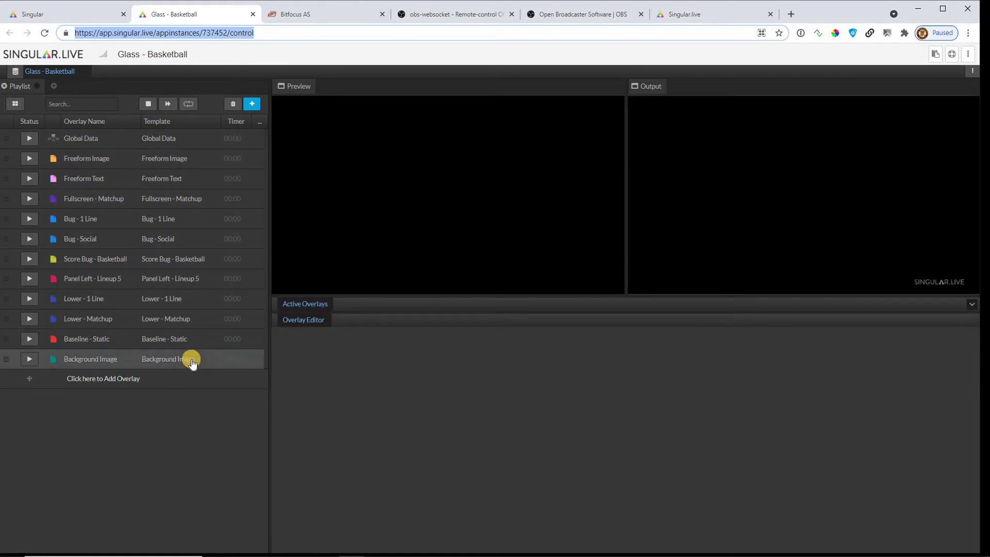
click(30, 299)
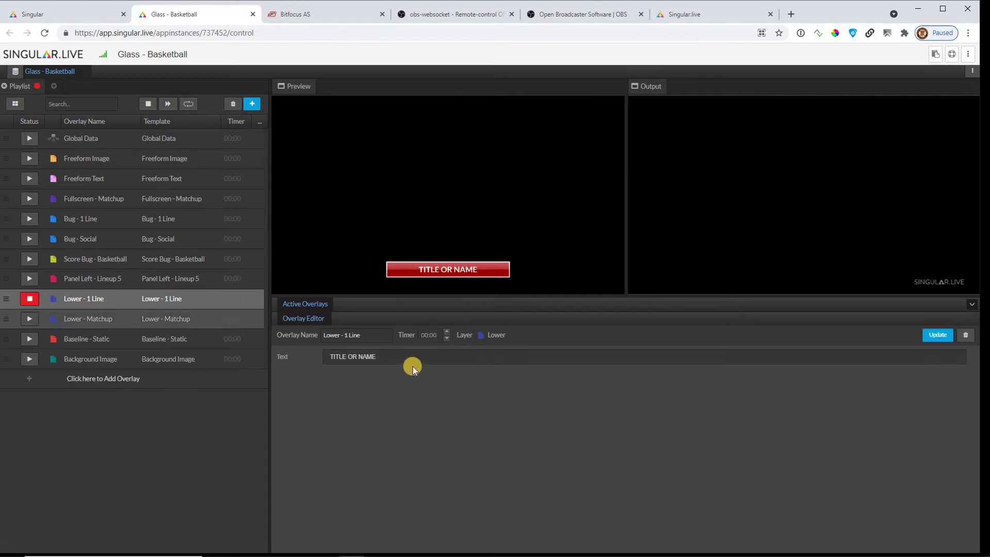
triple_click(410, 361)
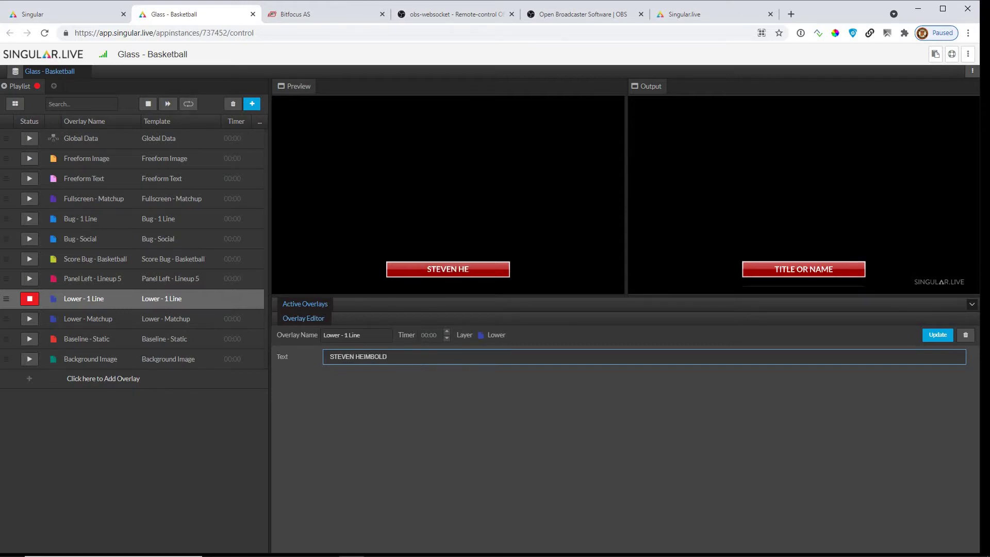
click(938, 337)
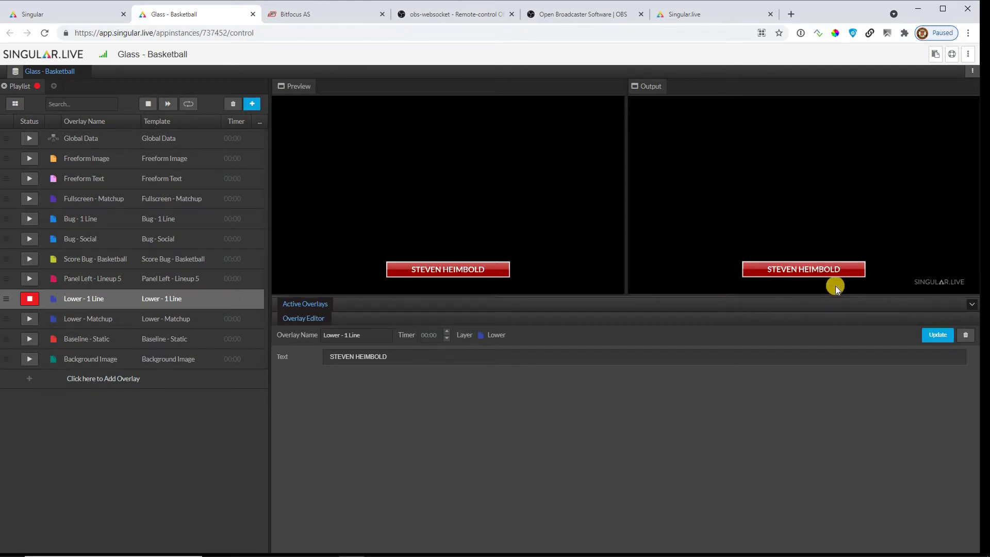
click(936, 55)
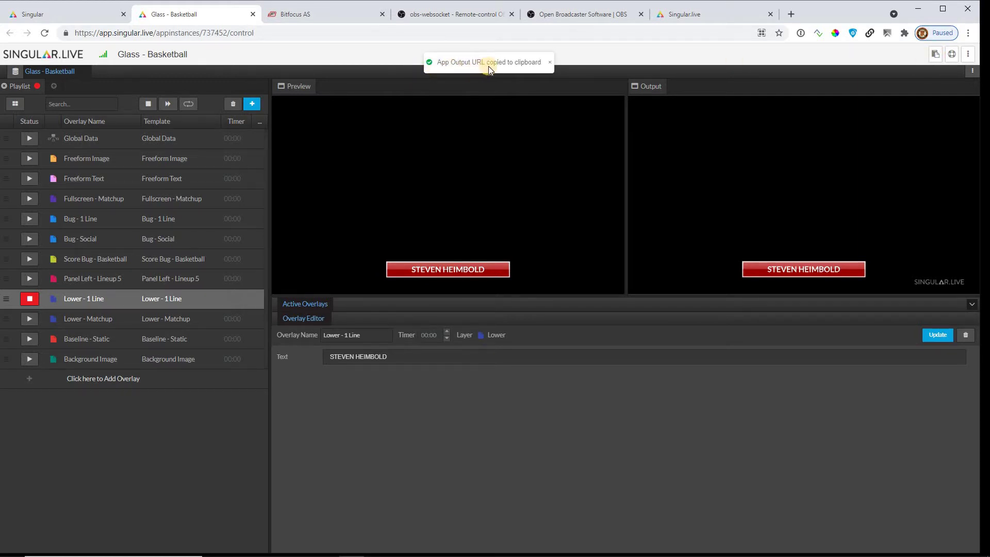
Switch to OBS, maximize it, then restore it to a smaller window
key(alt+Tab)
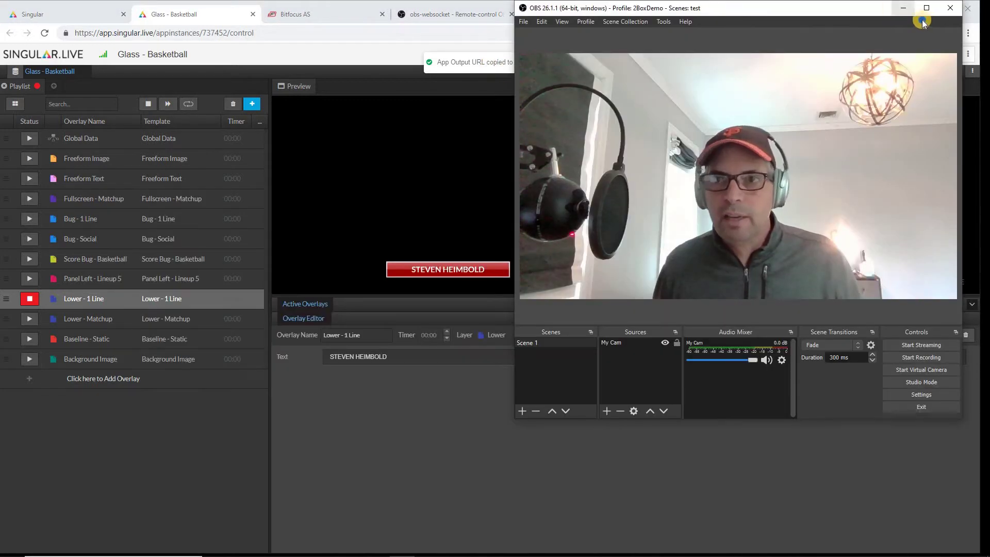
key(super+Up)
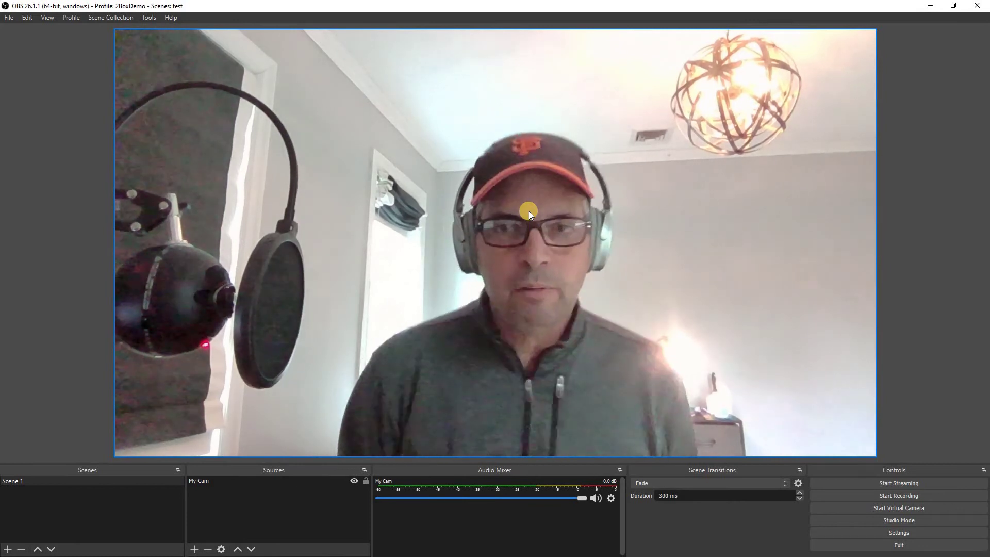
click(953, 6)
Show the obsproject.com page in Chrome, then return to the OBS window
click(508, 26)
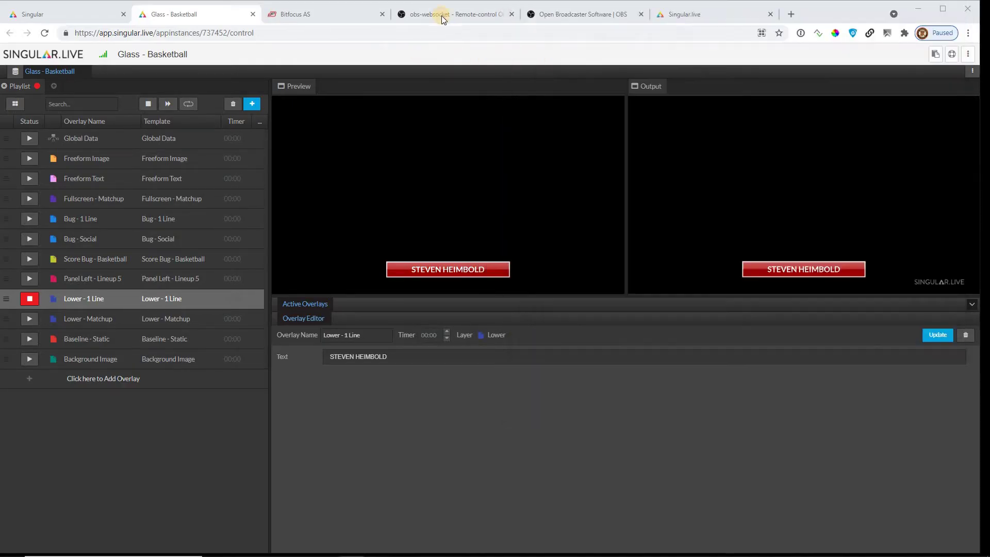
click(582, 14)
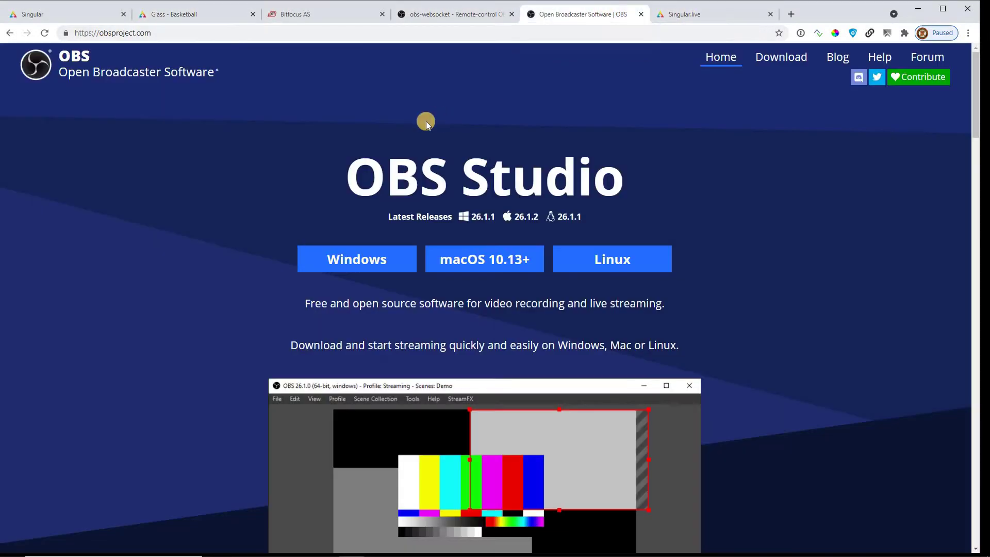
click(176, 32)
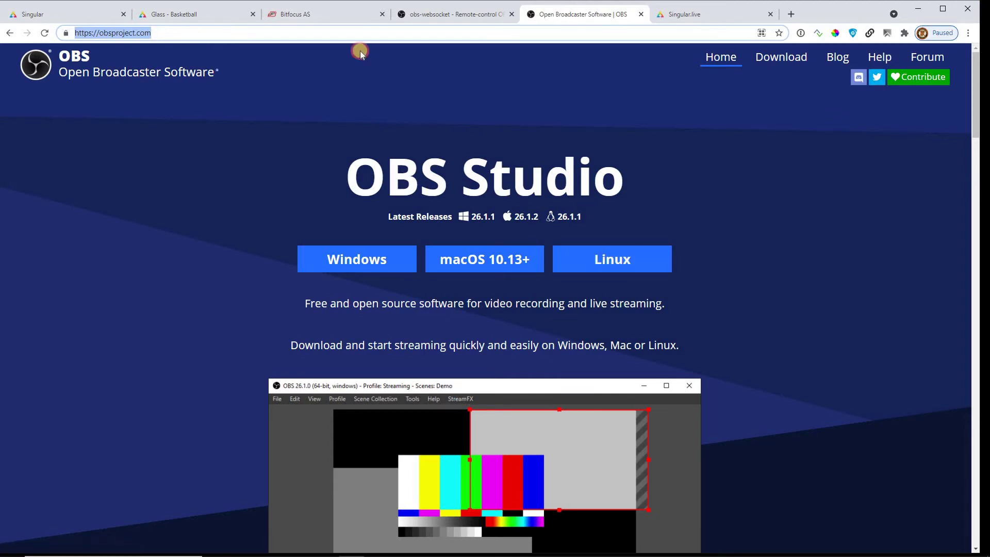
click(353, 31)
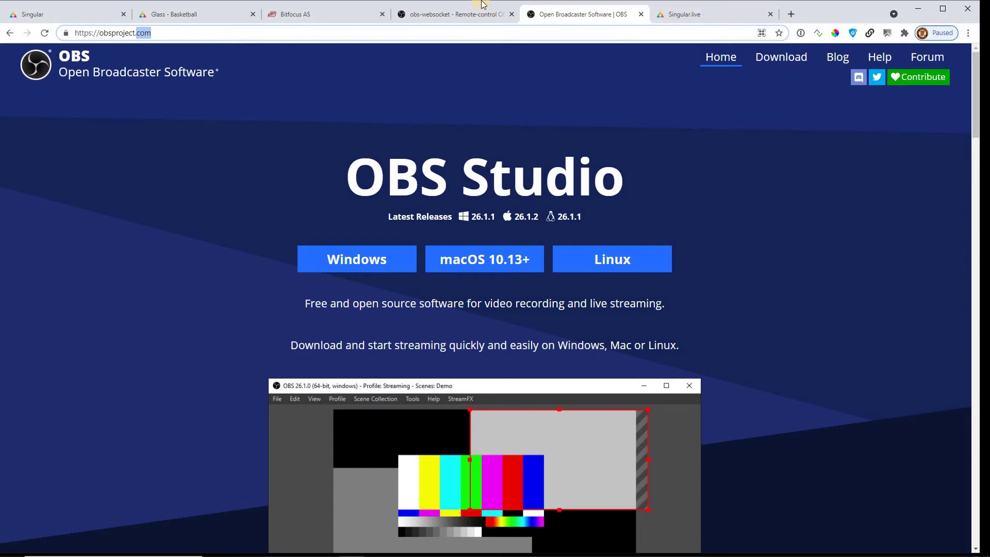
key(alt+Tab)
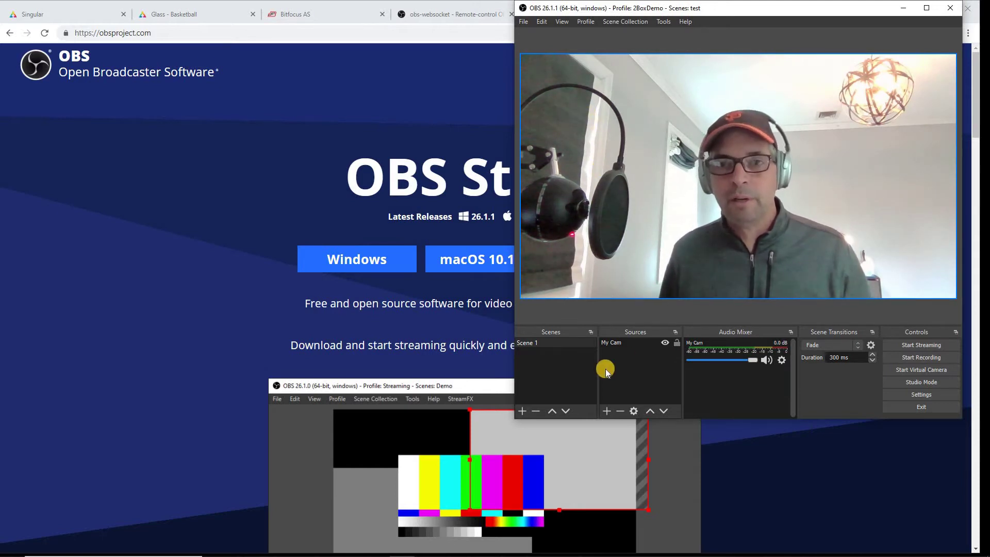
Select Scene 1 and the My Cam source in the maximized OBS, then bring up the add-source list
click(550, 343)
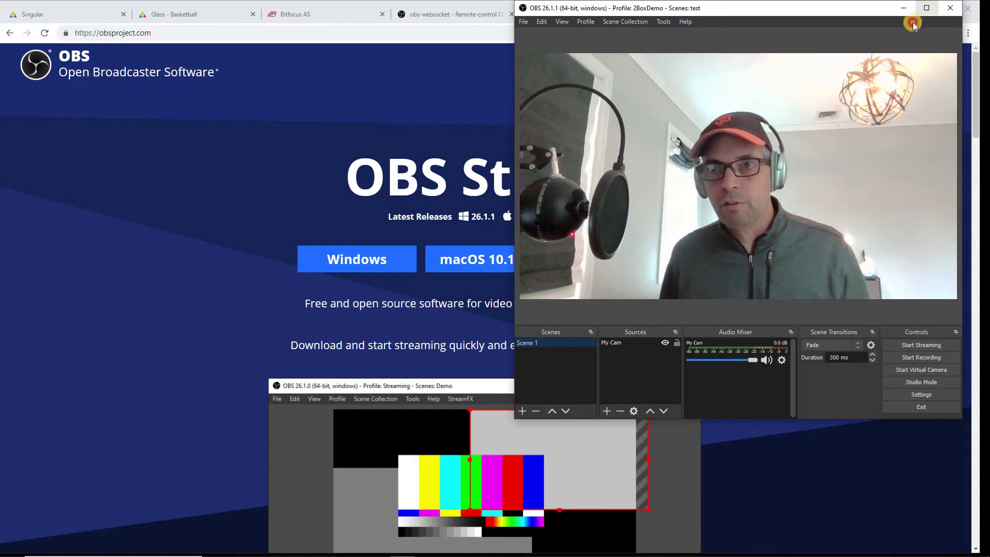
click(926, 8)
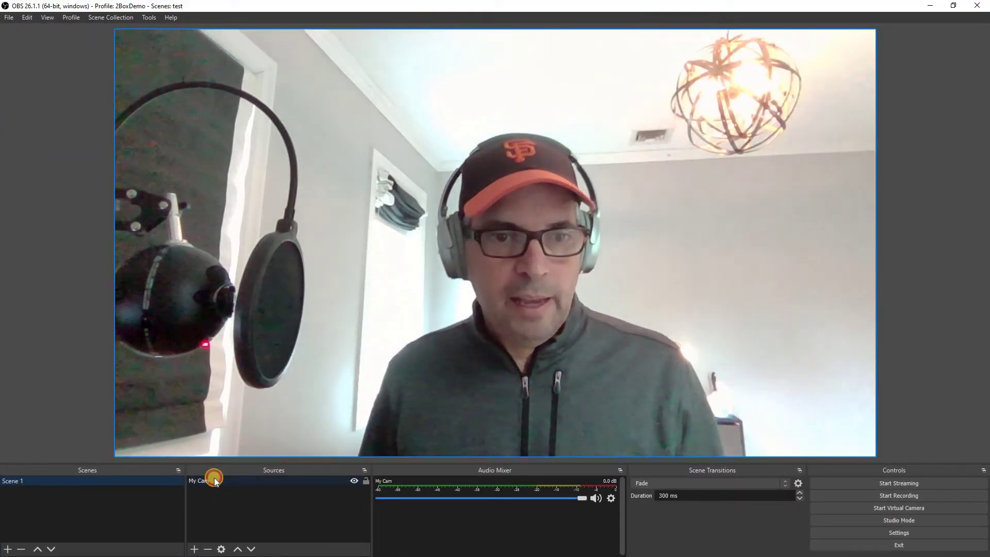
click(214, 480)
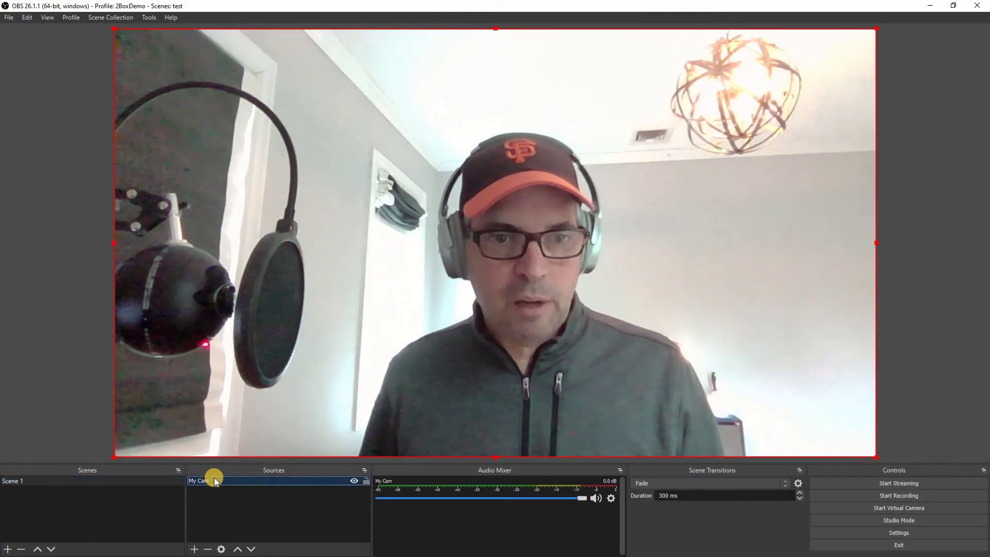
click(194, 549)
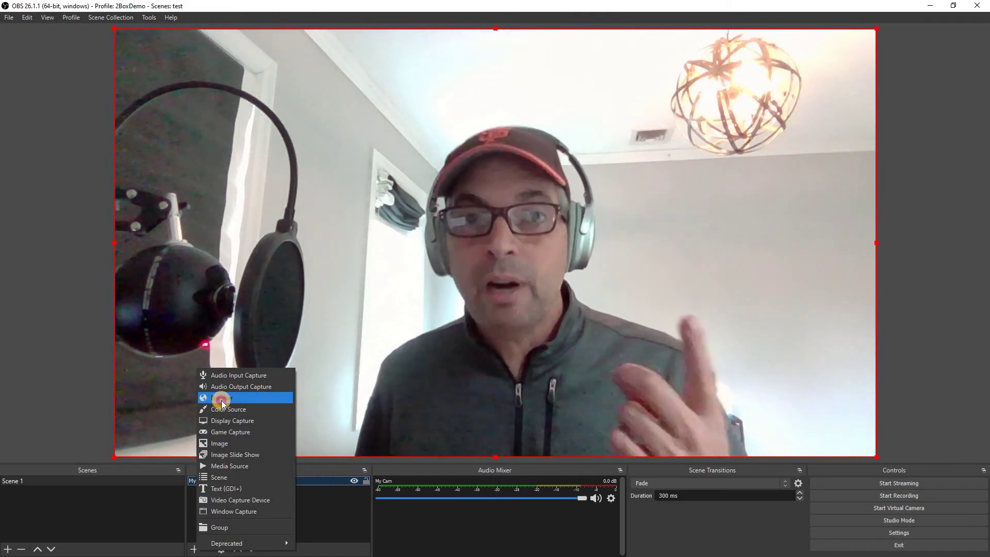
Add a browser source named Singular with the pasted Singular output URL at 1280 x 720
click(221, 400)
text(Singula)
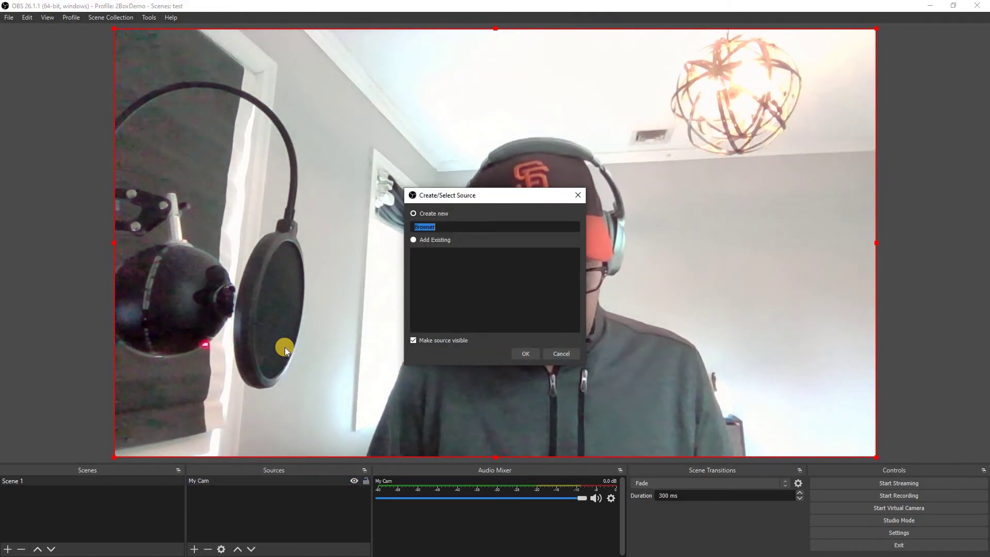
text(r)
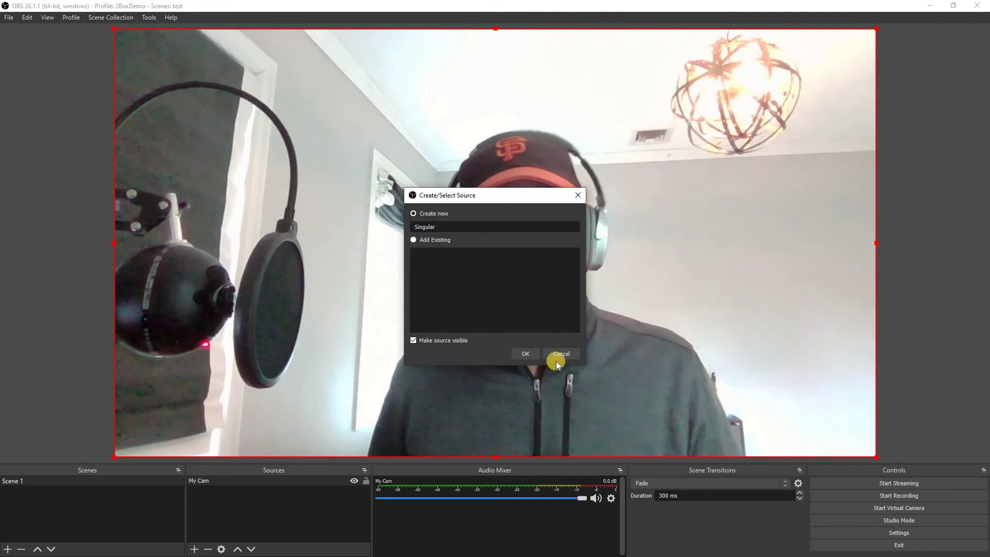
click(526, 353)
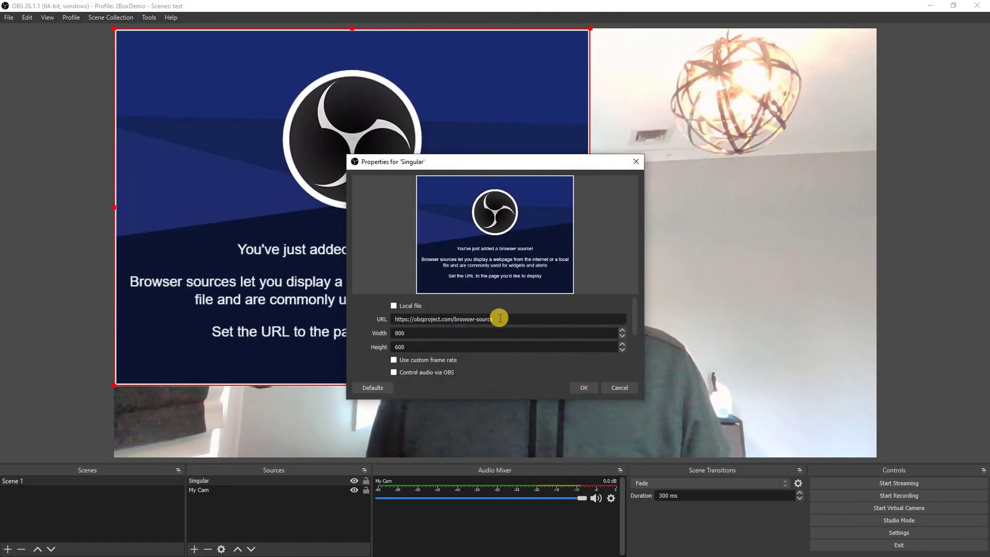
drag(500, 319, 515, 303)
key(ctrl+v)
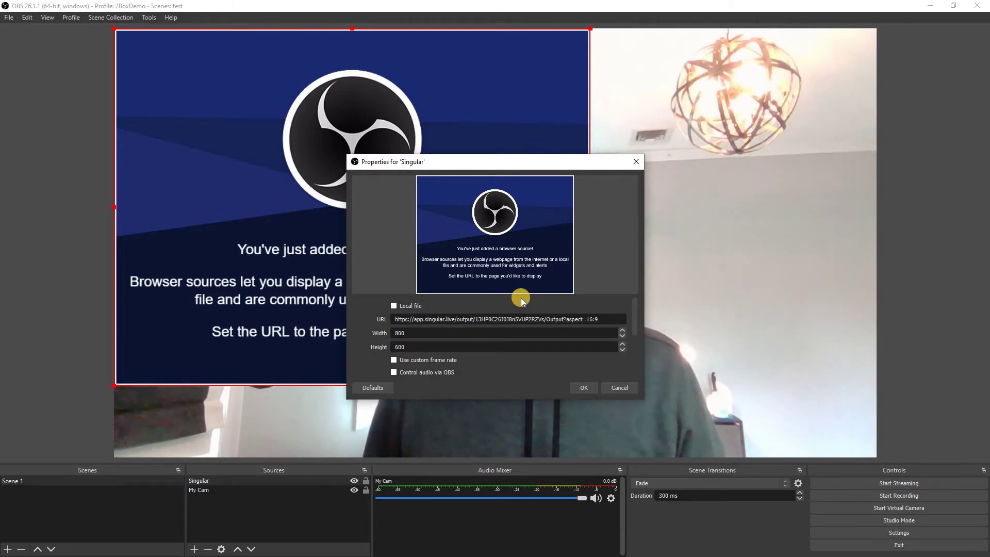
key(Tab)
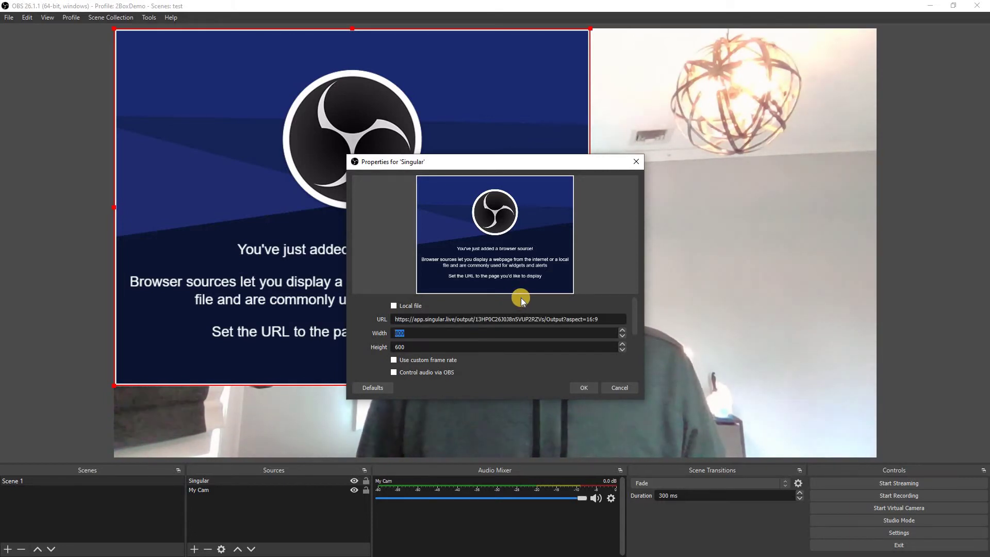
text(1280)
key(Tab)
text(720)
key(Return)
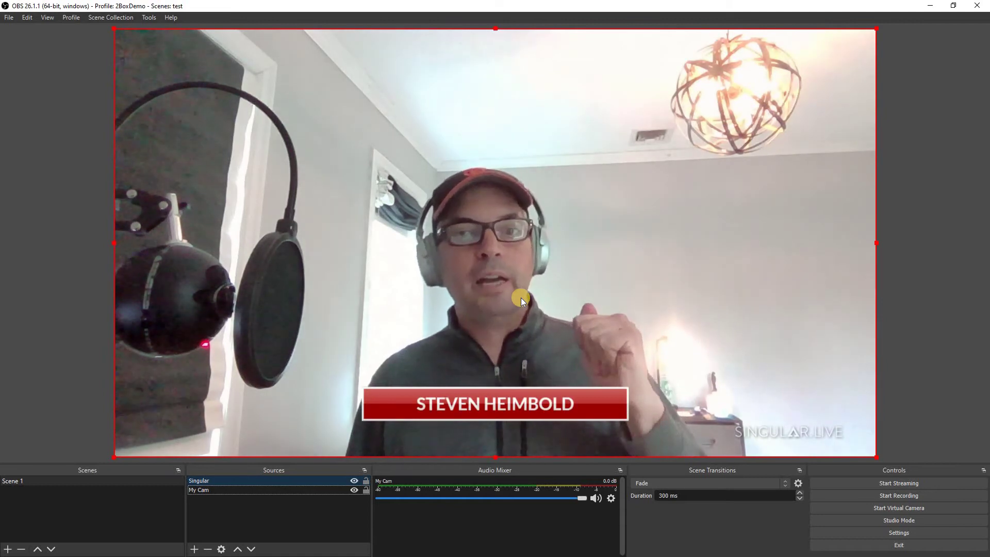
Restore OBS to a smaller window and switch Chrome to the Glass - Basketball control page
click(953, 5)
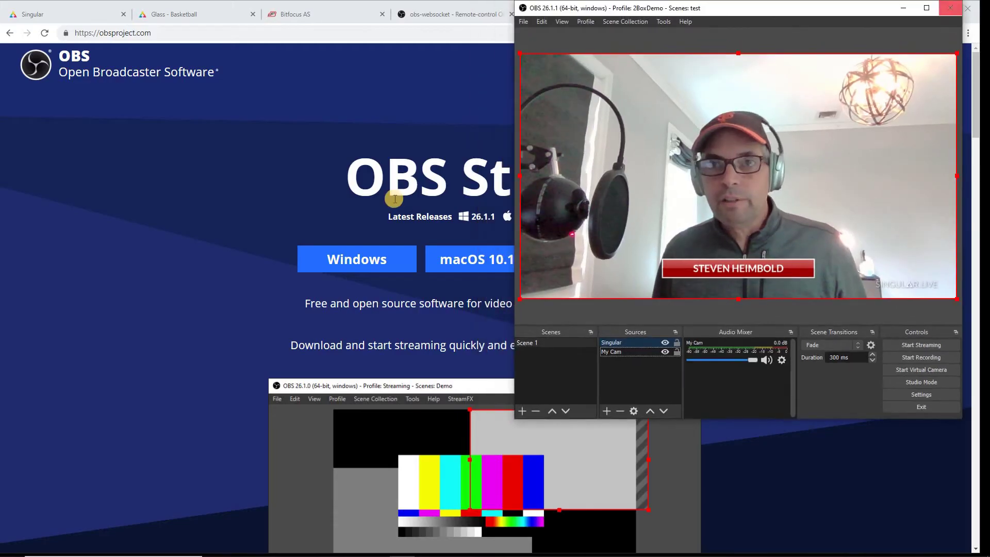
click(324, 123)
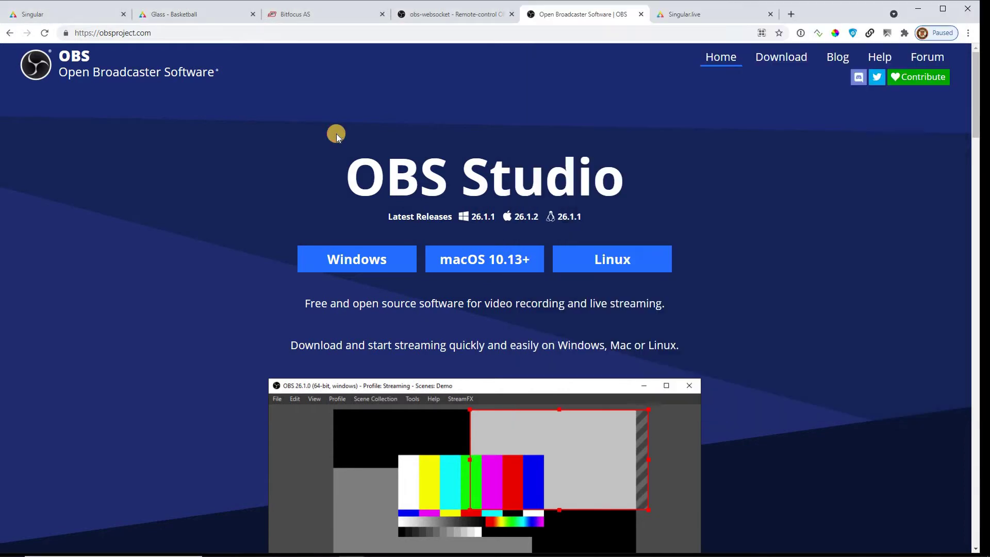
click(206, 20)
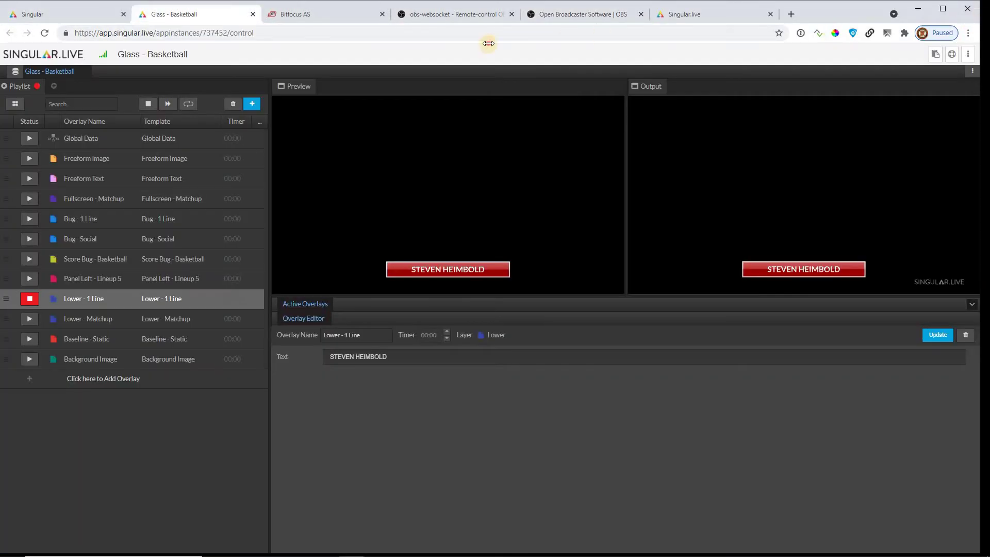
Set Chrome to half width beside OBS, take Lower - 1 Line out, and reload the control page
drag(981, 20, 513, 42)
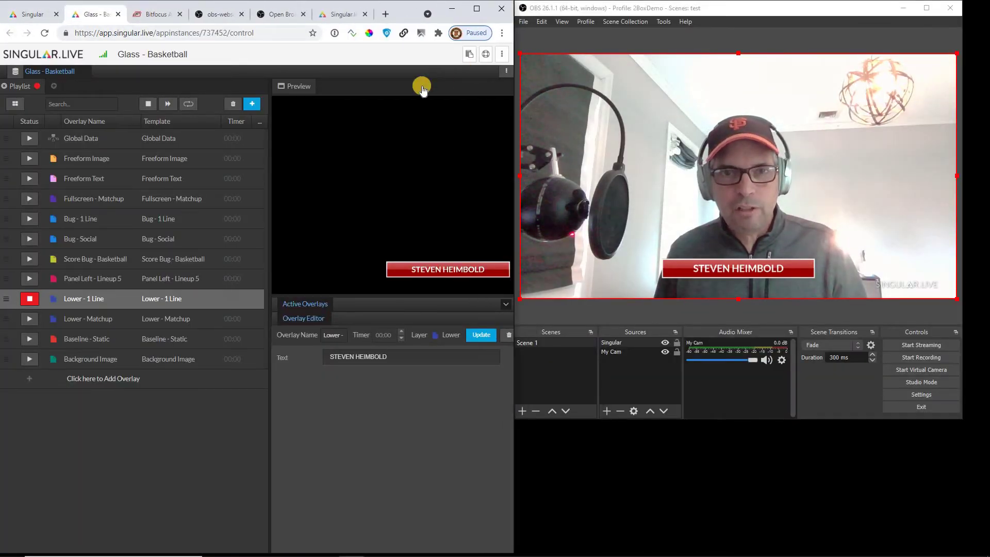
click(29, 299)
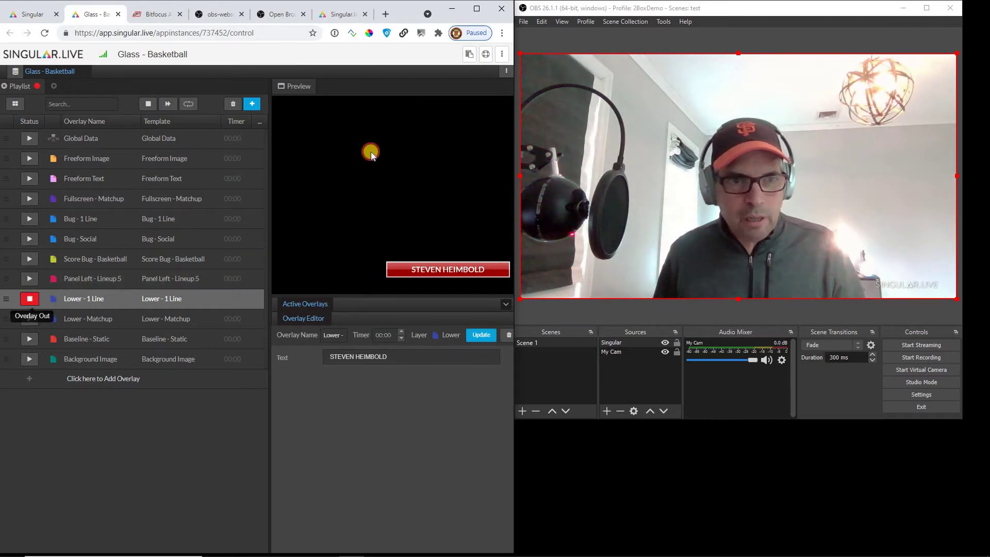
click(299, 88)
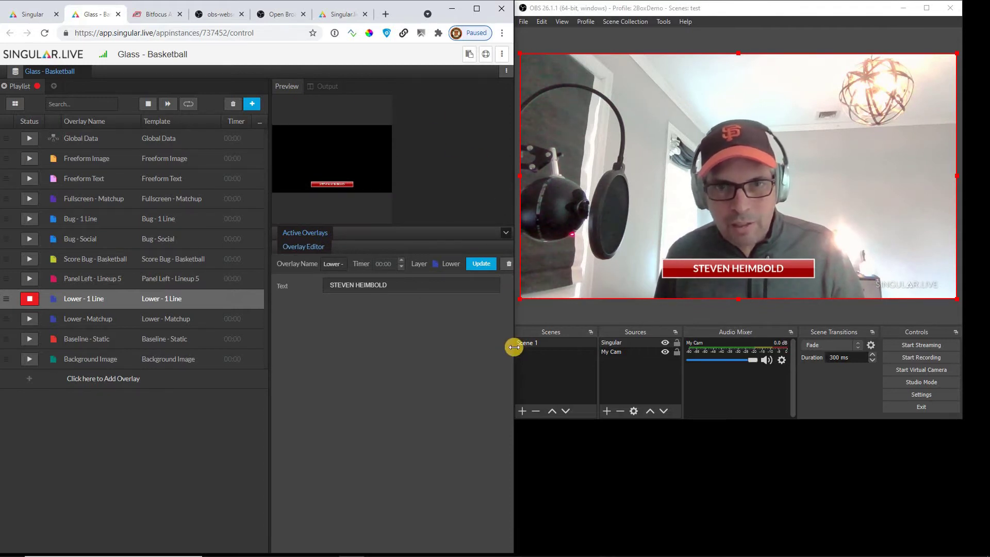
drag(513, 347, 548, 315)
click(45, 33)
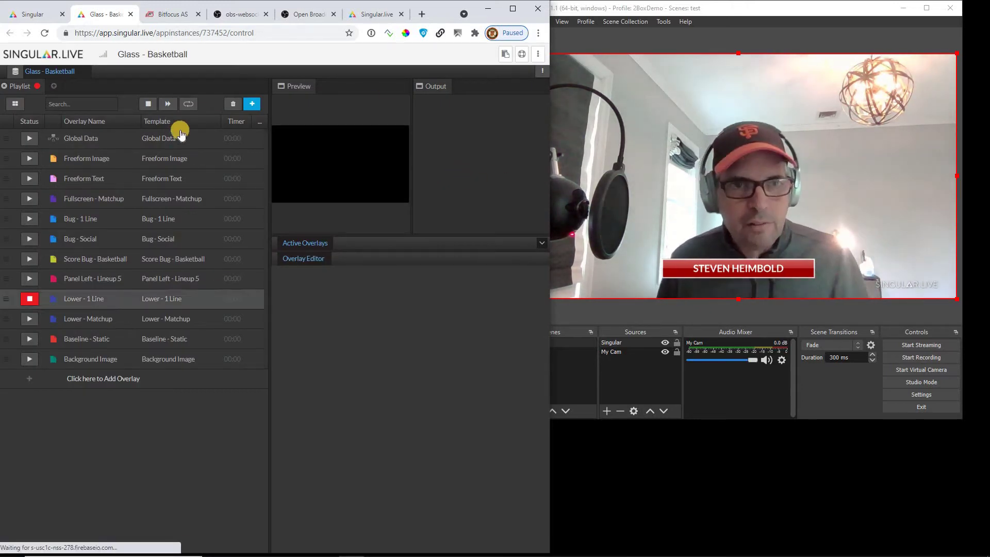
click(556, 113)
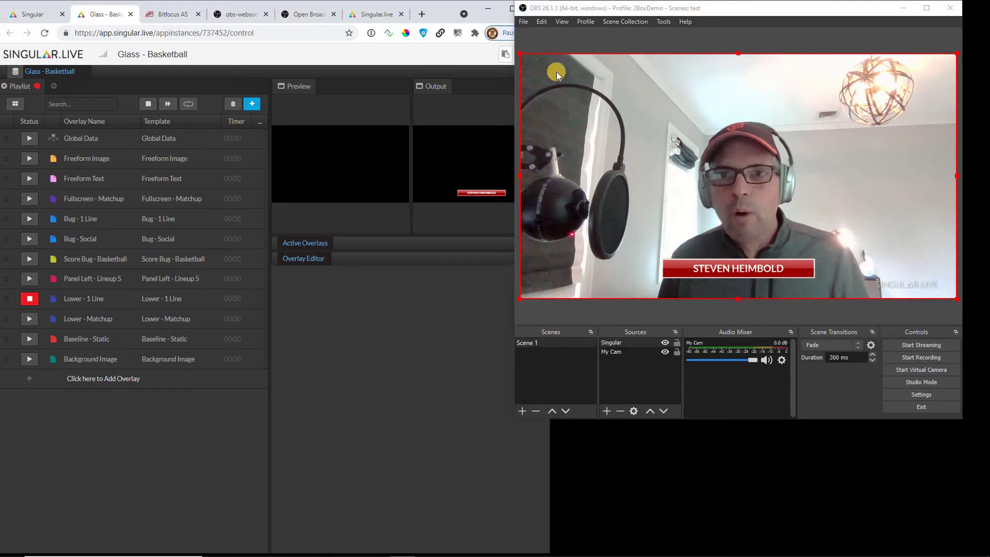
click(339, 343)
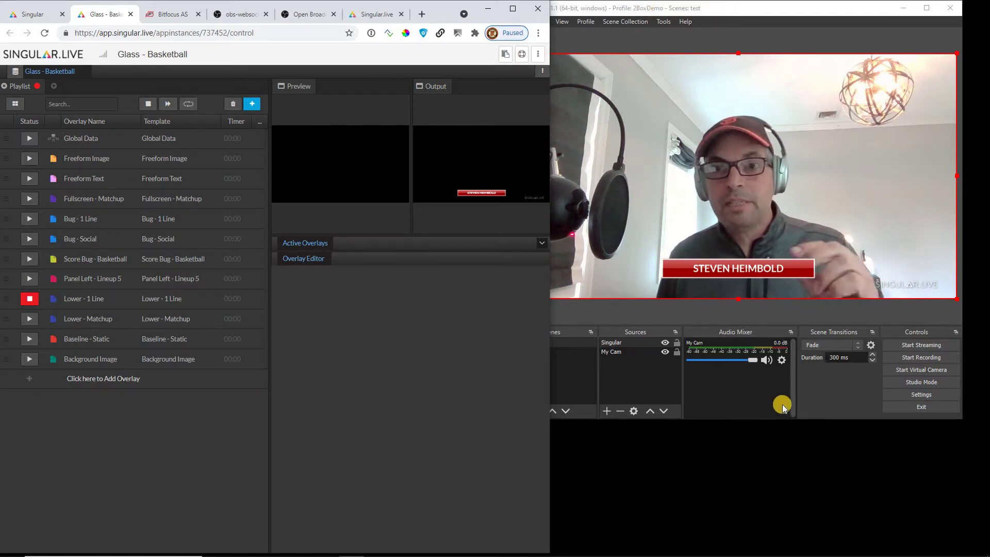
Rearrange the Sources panel and hide the Controls dock via View > Docks
click(597, 382)
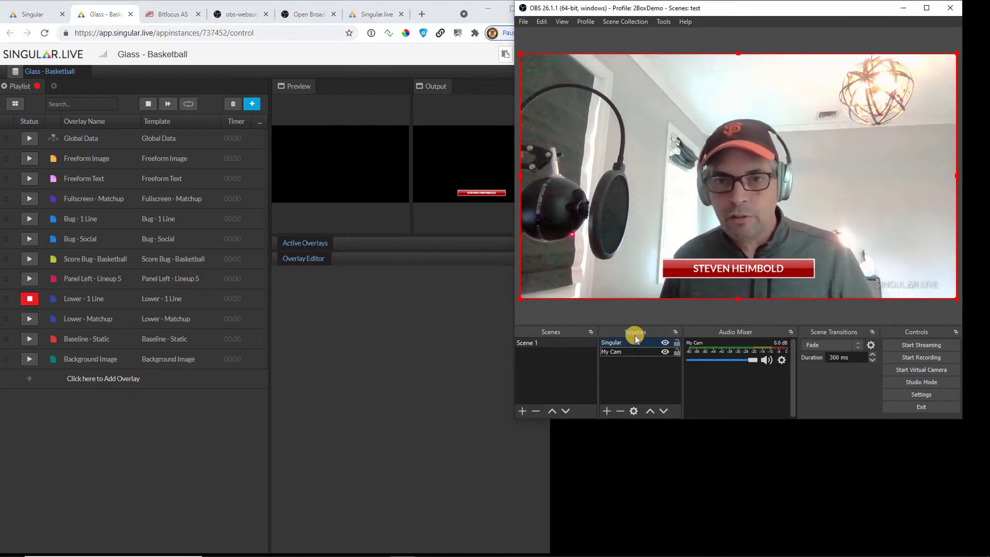
mouse_move(617, 338)
mouse_down()
mouse_move(593, 330)
mouse_move(760, 344)
mouse_move(618, 345)
mouse_up()
click(563, 21)
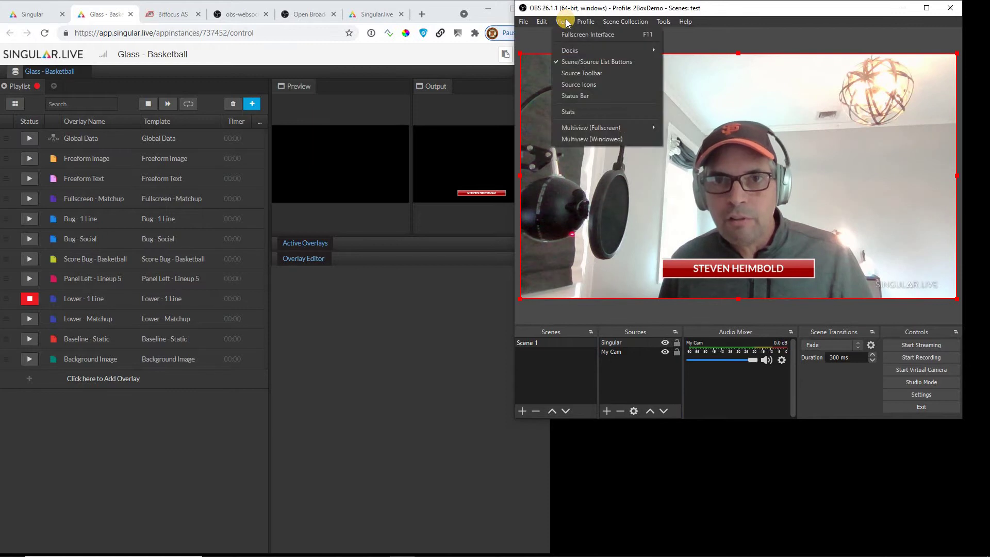
mouse_move(571, 50)
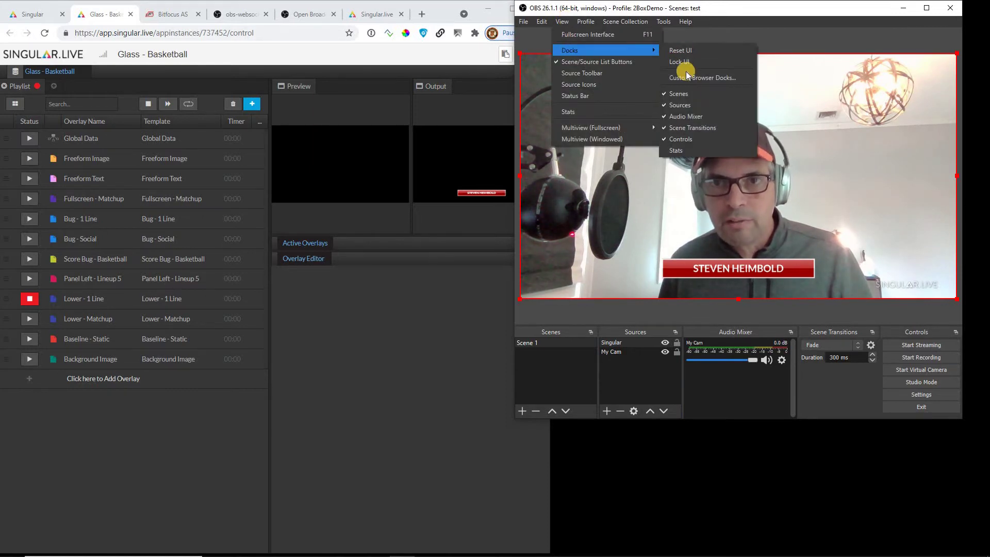
click(691, 139)
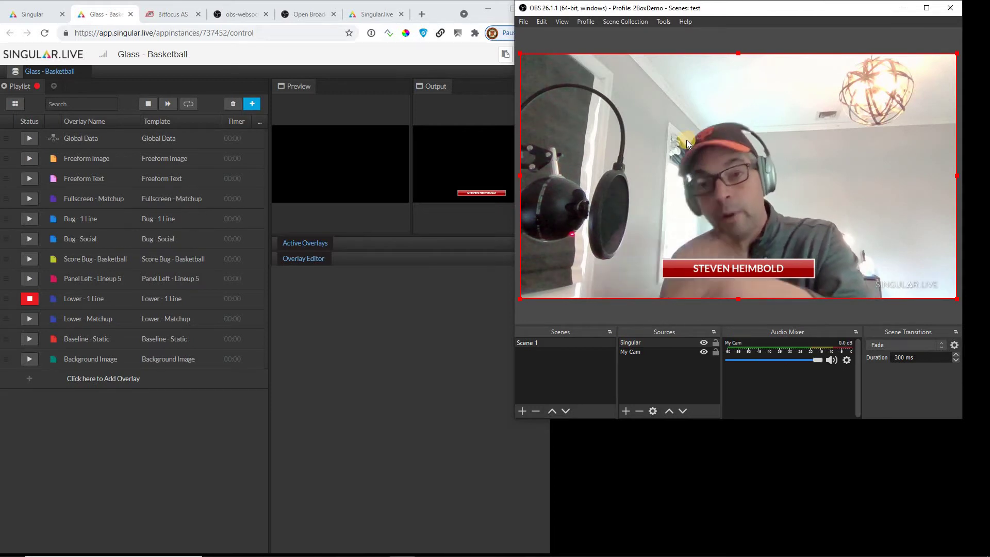
Go to View > Docks > Custom Browser Docks..
click(563, 21)
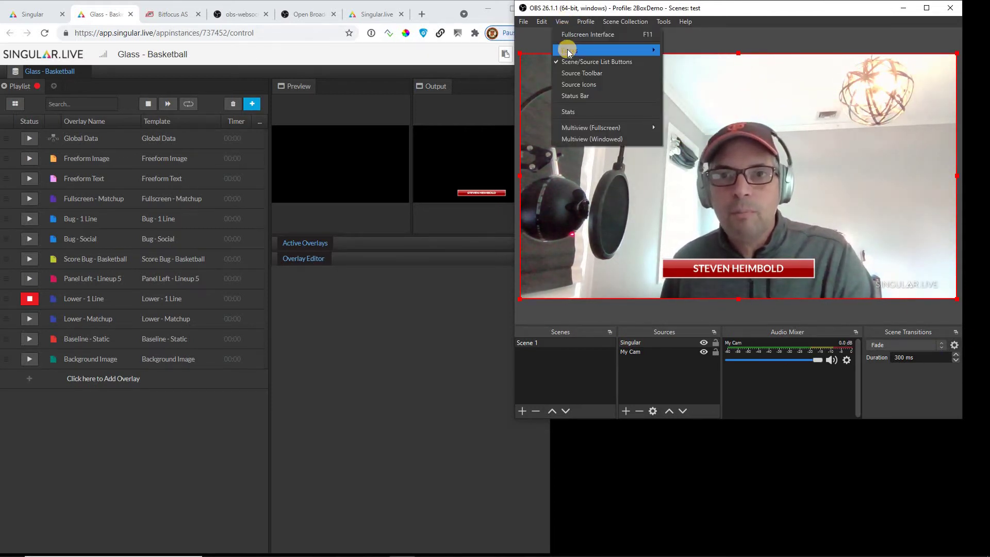
mouse_move(619, 50)
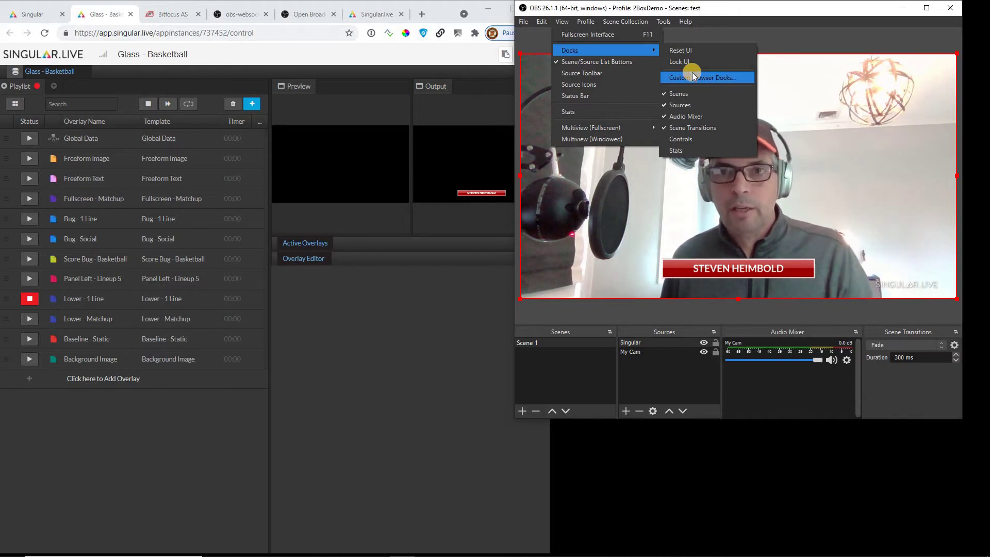
click(692, 75)
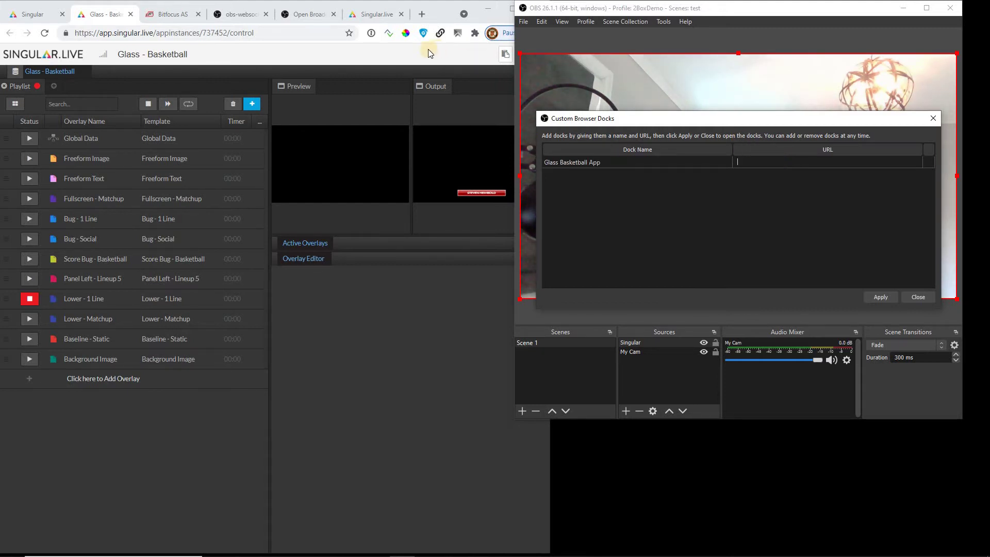
Give the Glass Basketball App dock the Singular control-page URL and apply it
click(308, 32)
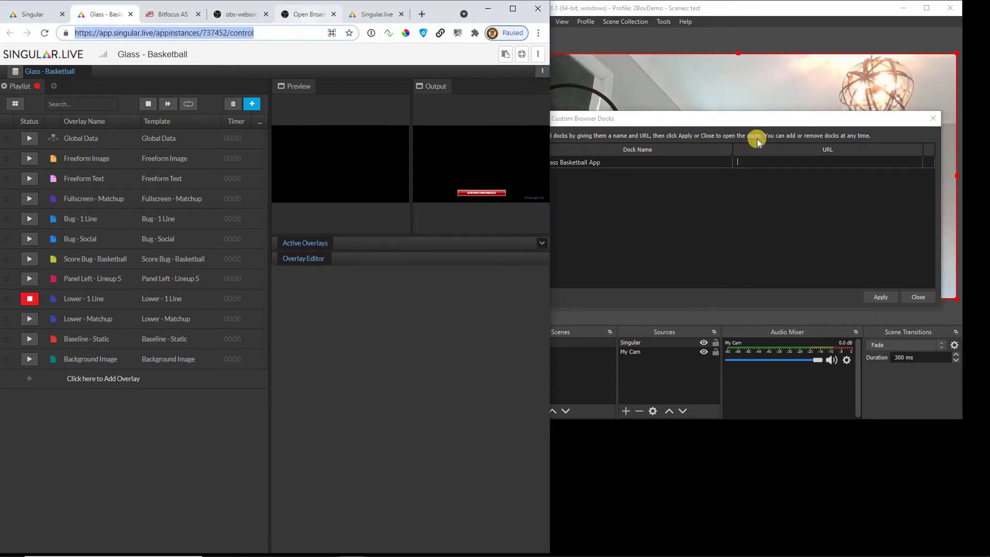
click(762, 154)
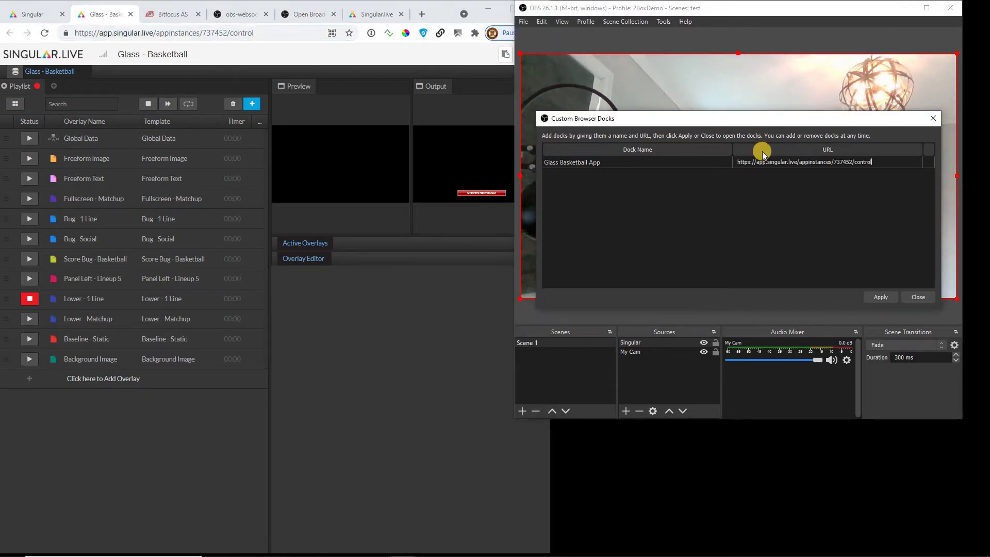
key(Return)
click(883, 297)
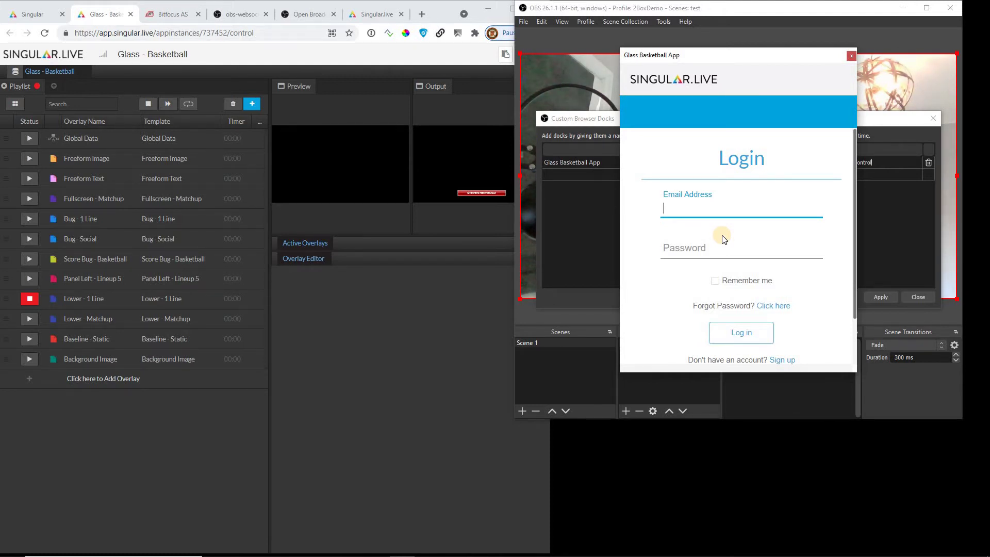
Close the floating Glass Basketball App dock showing the Singular login page
click(258, 33)
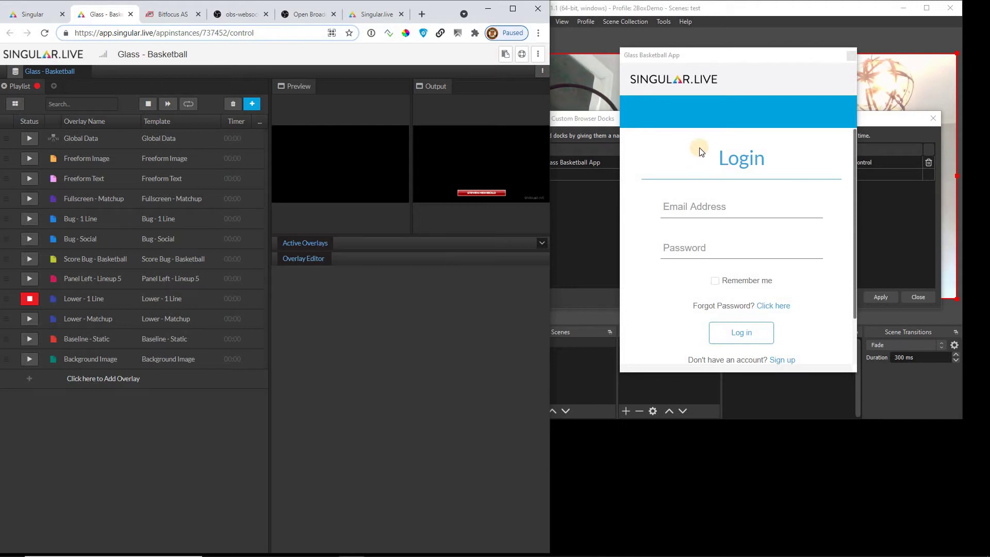
click(830, 71)
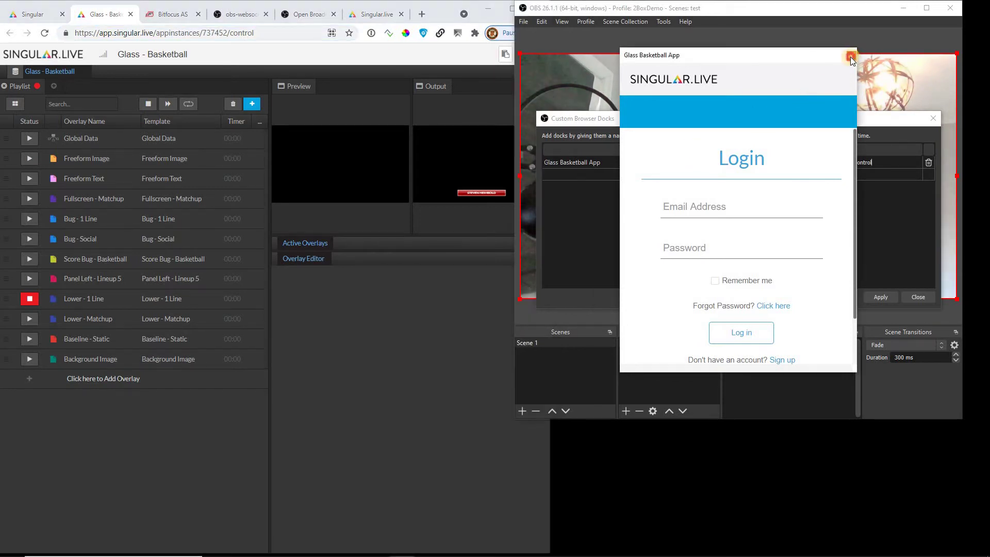
click(849, 57)
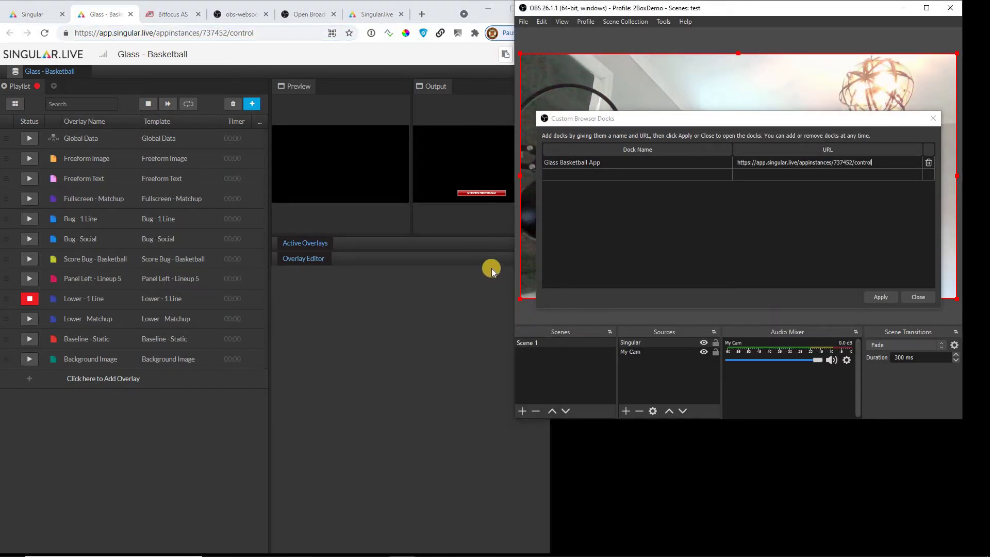
Maximize Chrome, widen the preview, and generate a shareable App URL and token in Manage Access
click(438, 278)
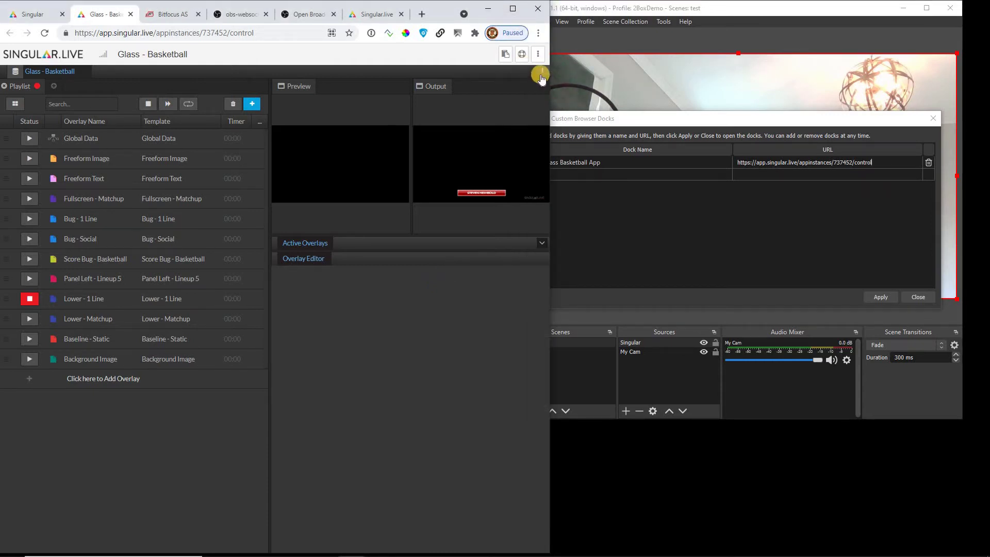
click(513, 8)
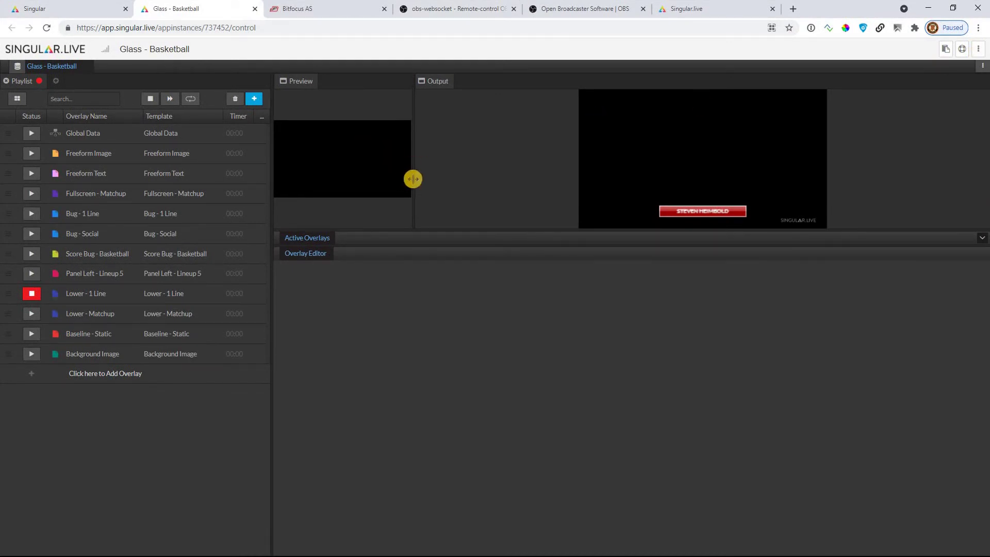
drag(417, 178, 691, 212)
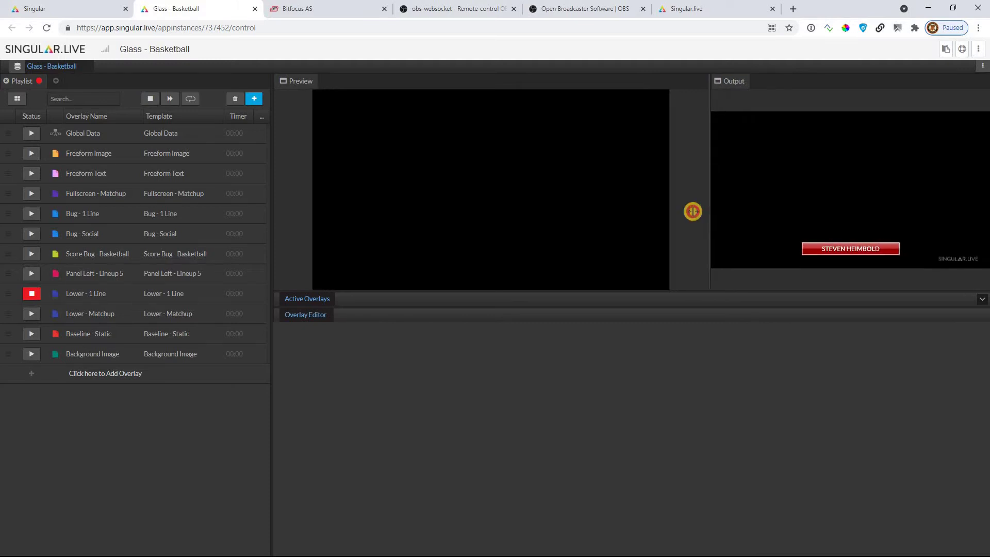
click(979, 50)
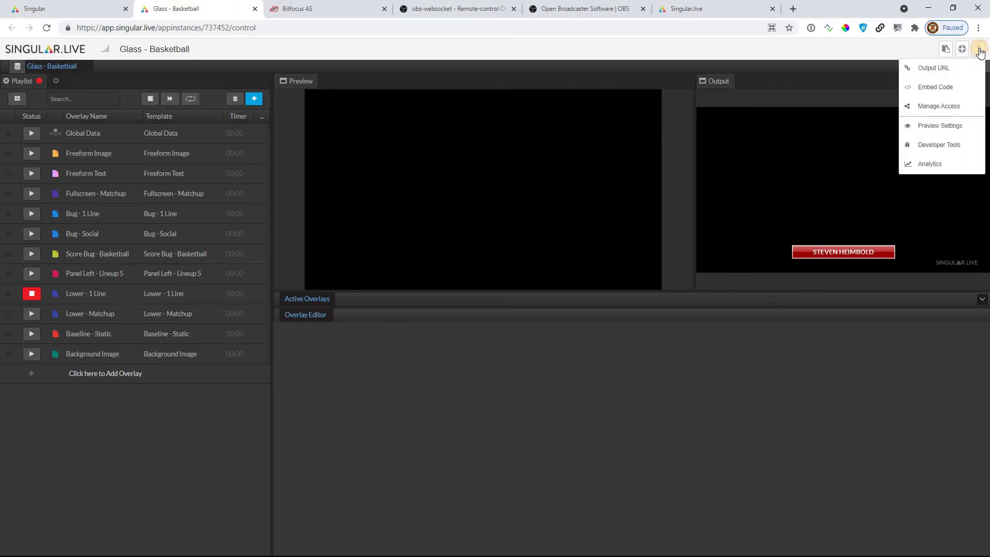
click(955, 108)
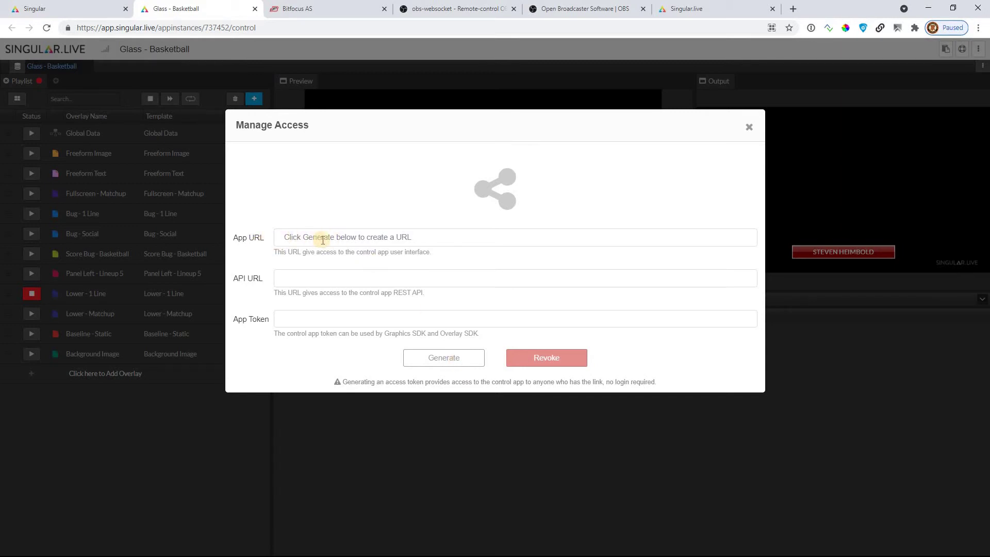
click(446, 359)
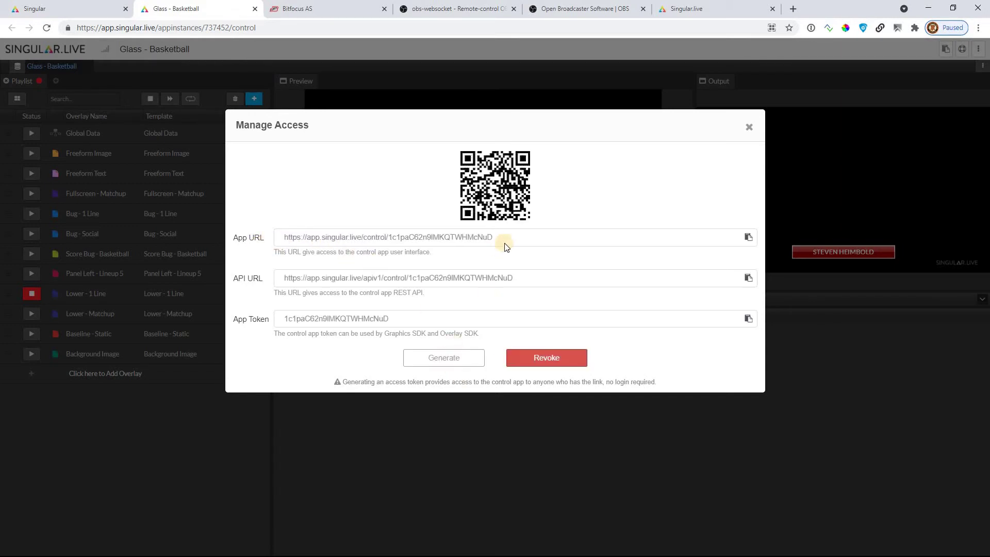
Select the full generated App URL in its field
click(506, 237)
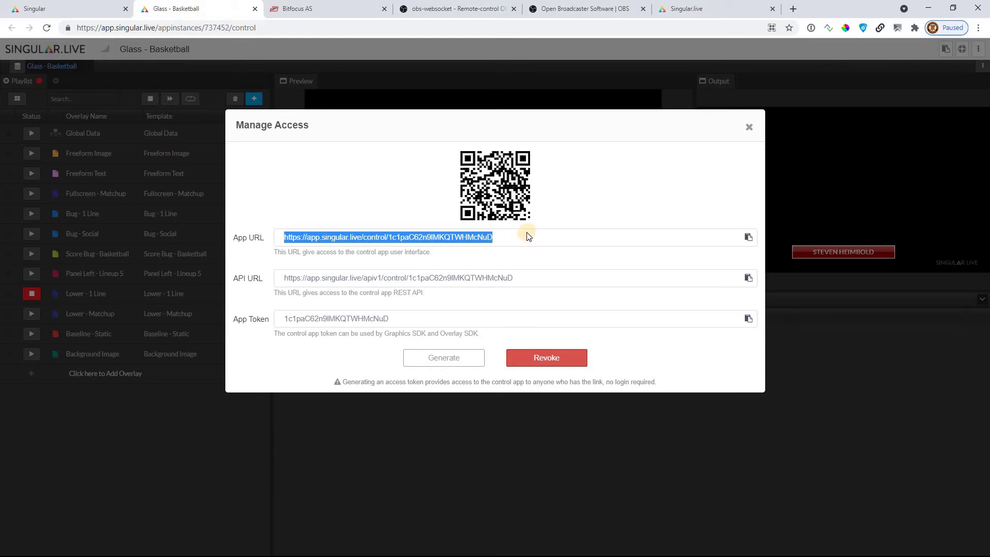
click(500, 241)
click(427, 241)
click(396, 238)
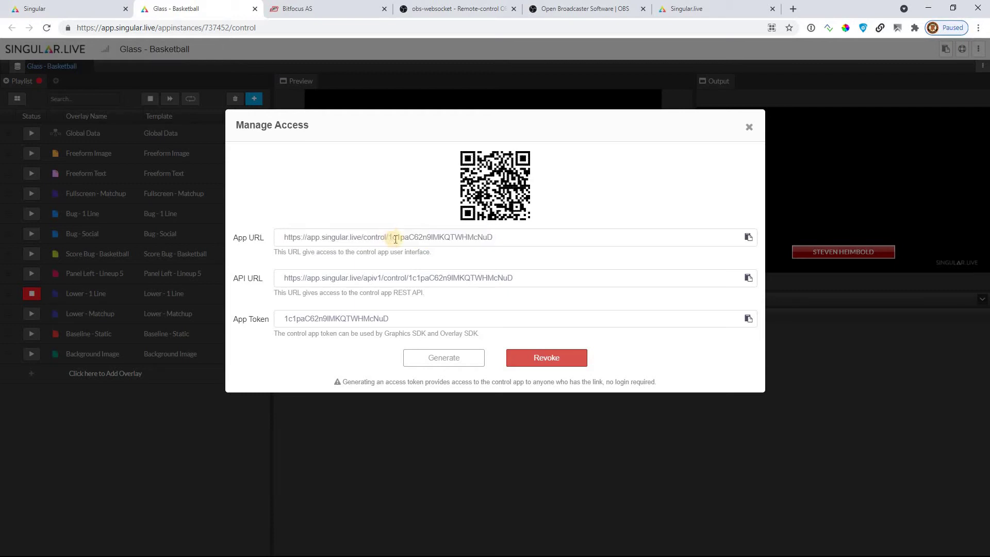
click(400, 237)
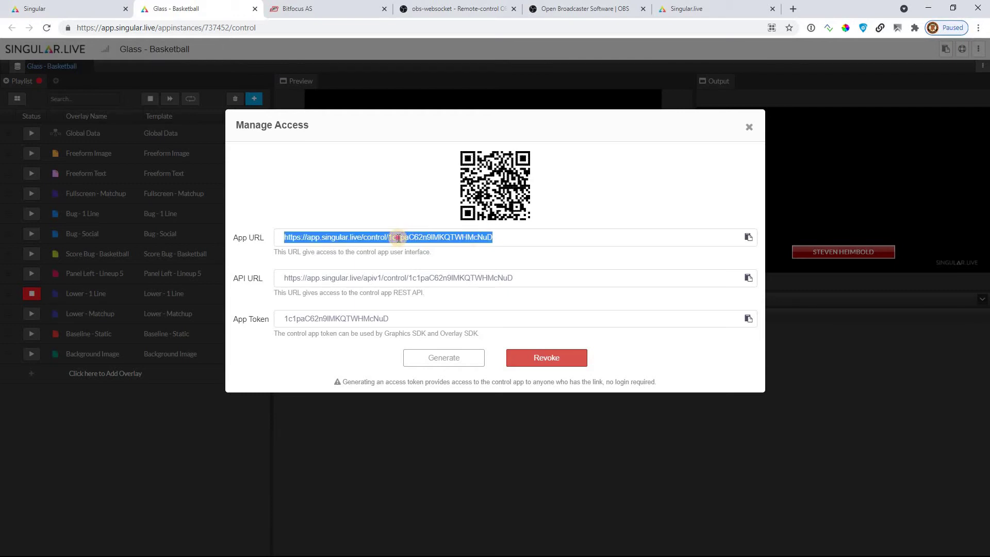
click(530, 238)
click(748, 237)
Copy the App URL, test it in a new tab without login, then close that tab
click(749, 127)
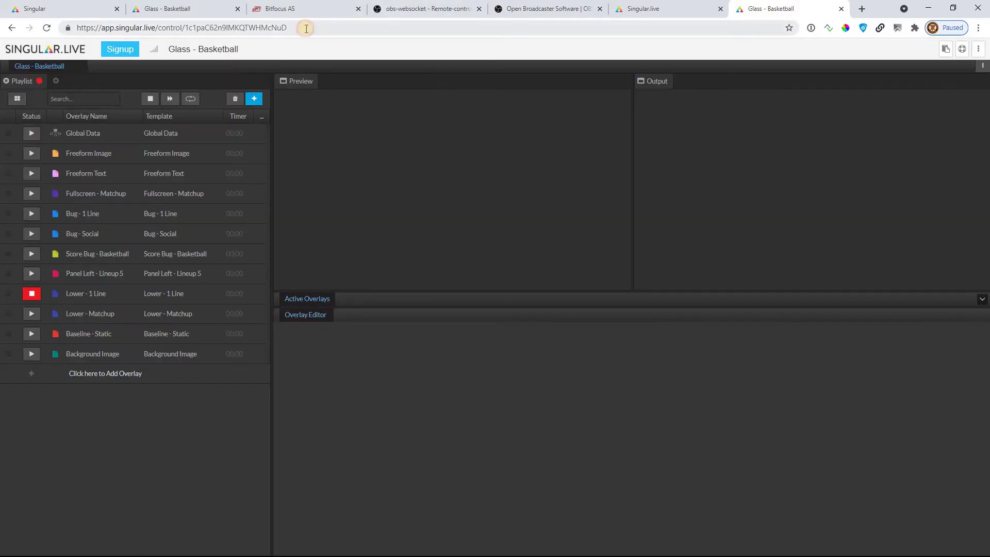
click(271, 29)
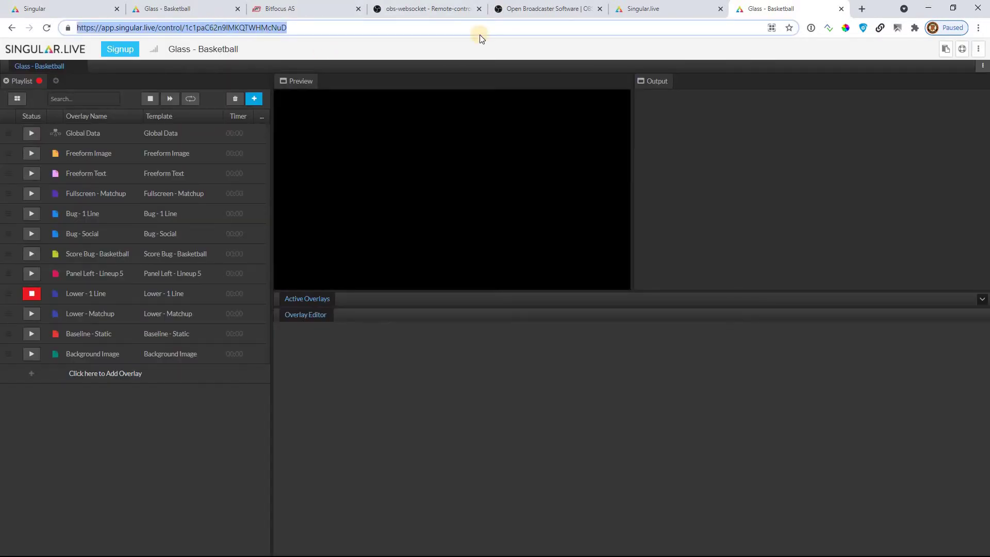
click(841, 9)
Confirm the control-page URL's app ID 737452 matches the Glass - Basketball dashboard details
click(722, 11)
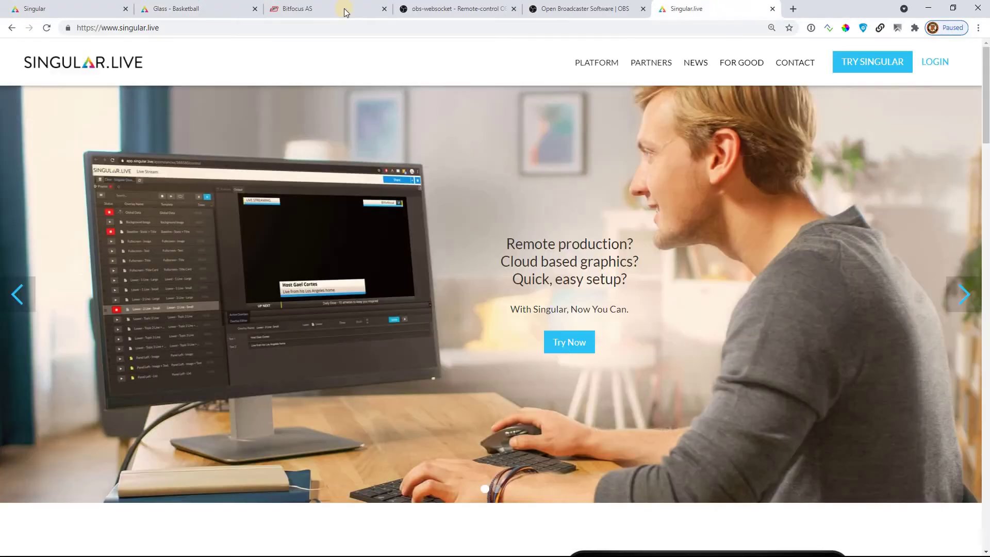
click(200, 15)
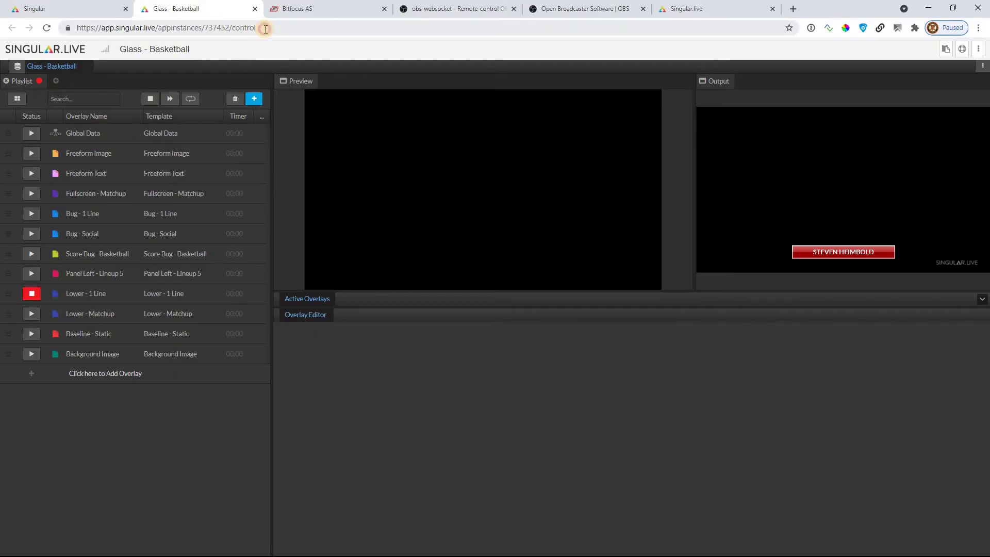
click(265, 29)
click(269, 29)
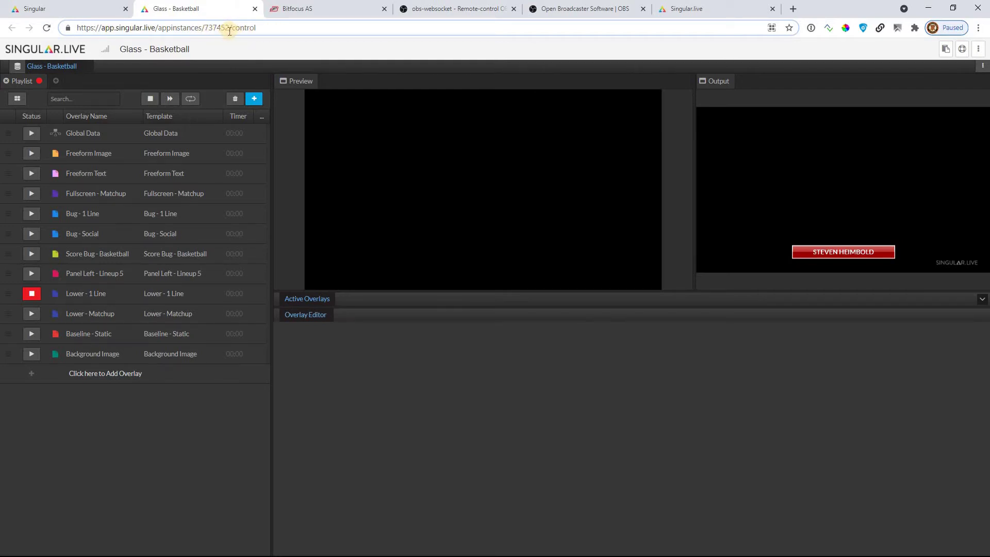
click(94, 12)
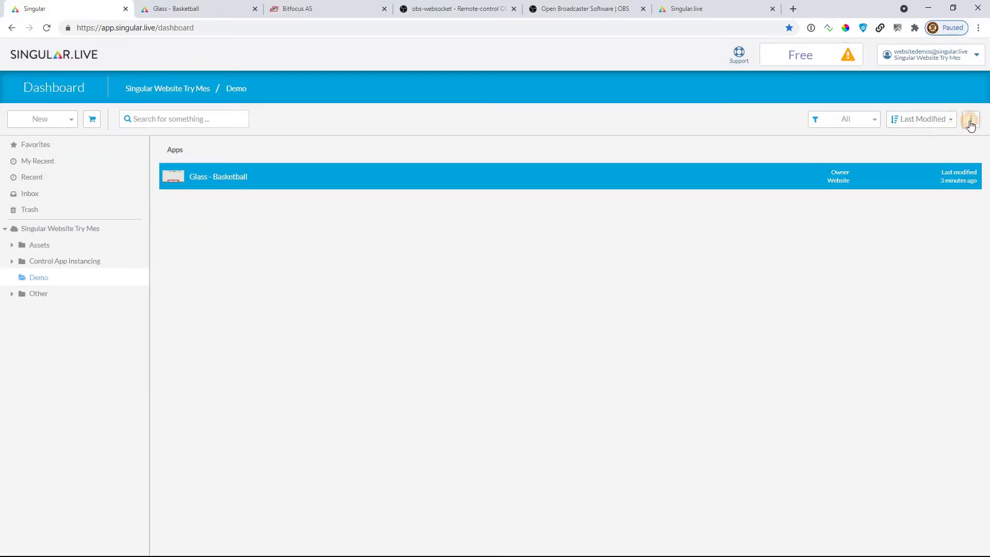
click(971, 122)
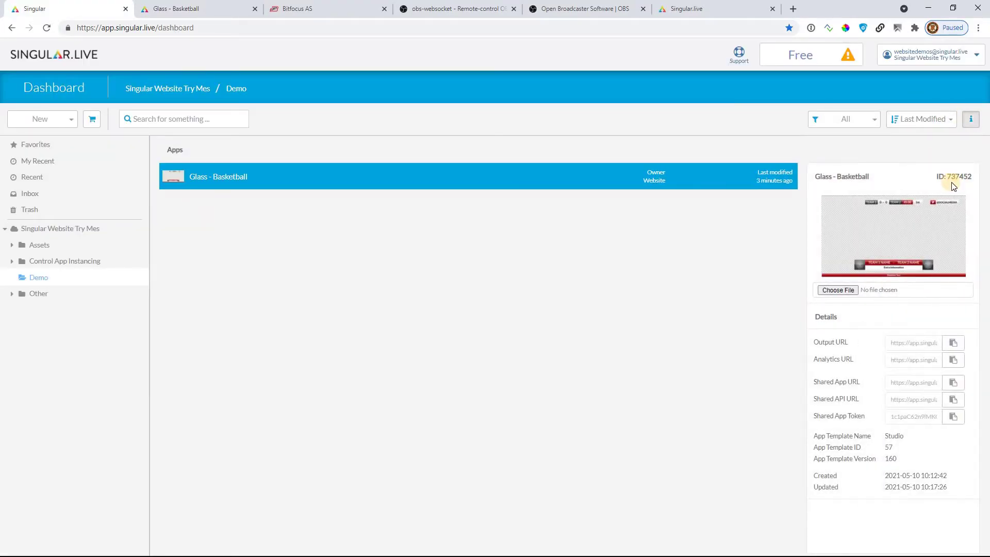
click(231, 11)
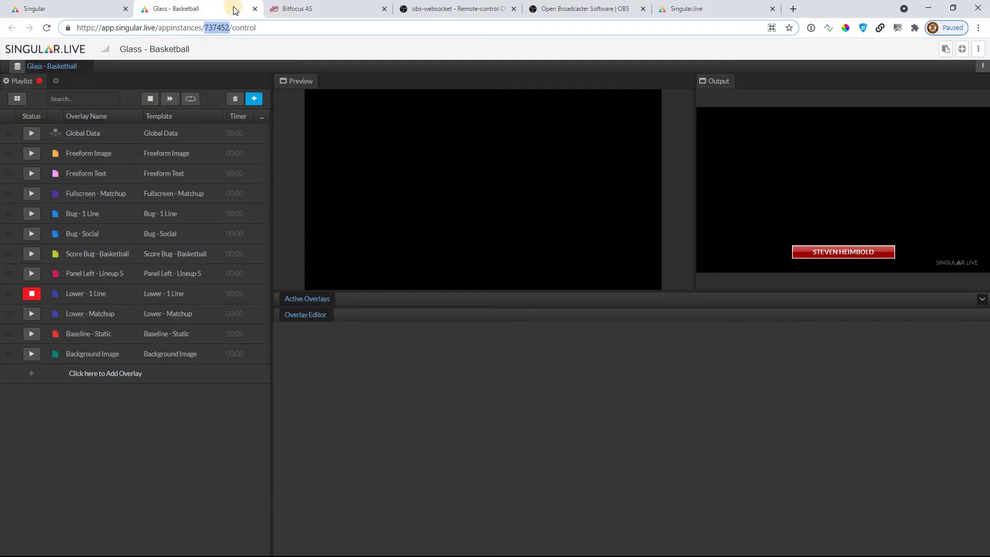
Paste the shared App URL as the Glass Basketball App dock's URL and apply it
key(alt+Tab)
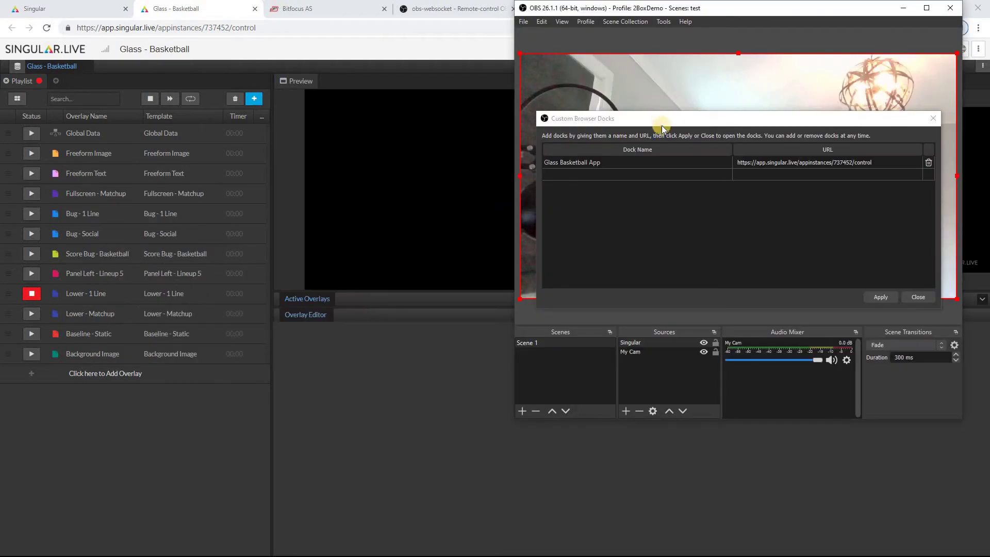
double_click(882, 164)
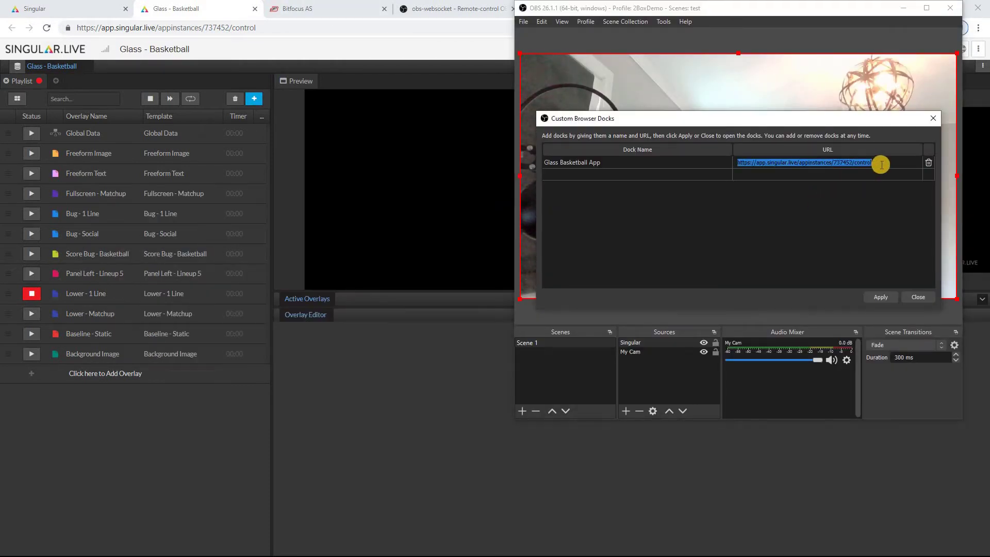
key(ctrl+v)
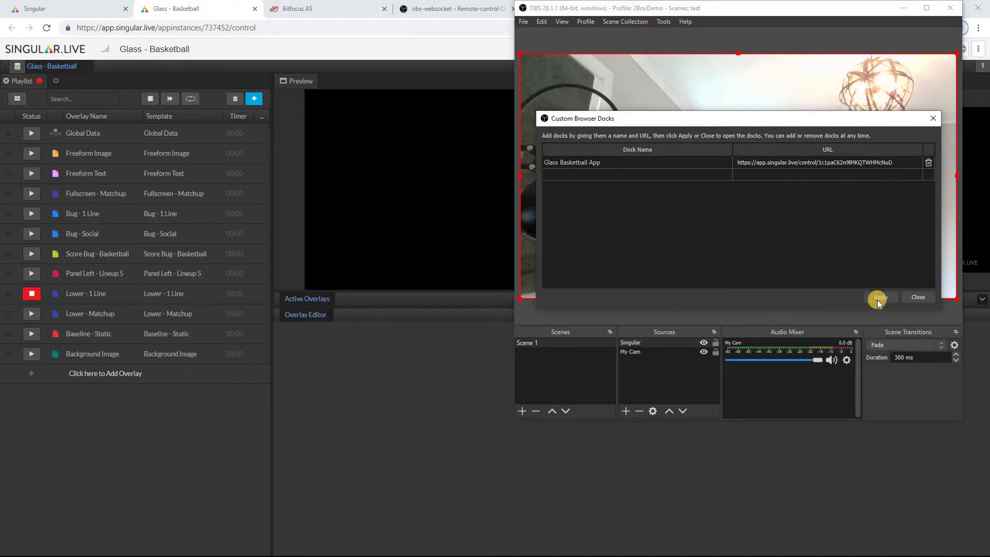
click(879, 297)
click(919, 297)
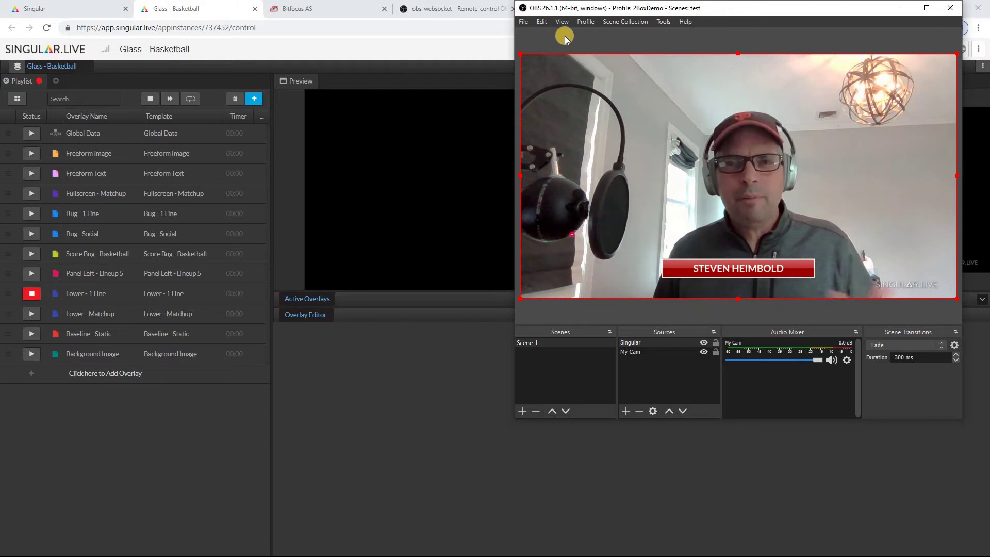
Show the Glass Basketball App dock from View > Docks
click(562, 23)
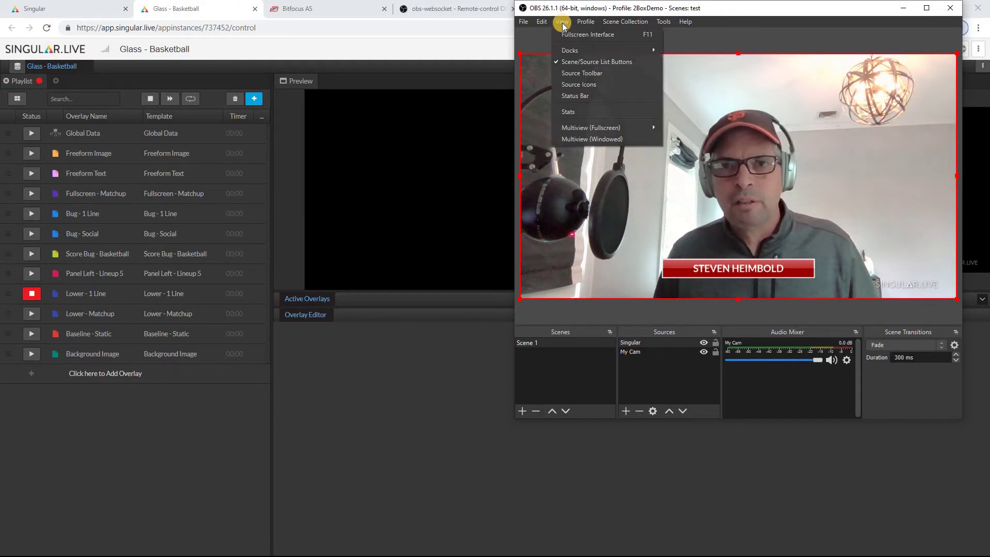
mouse_move(573, 50)
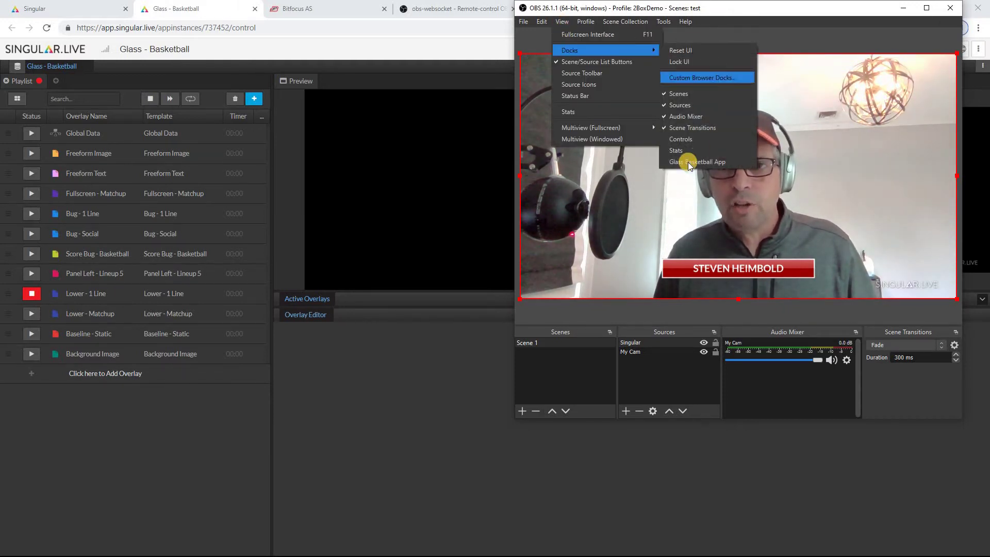
click(704, 162)
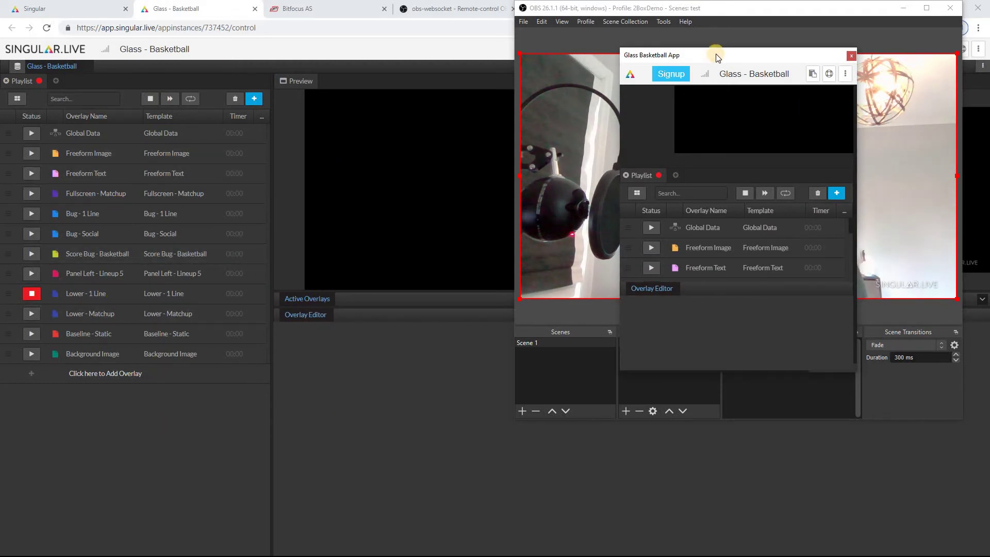
Dock the Glass Basketball App panel, maximize OBS, and widen the panel to show the full playlist
drag(716, 53, 536, 94)
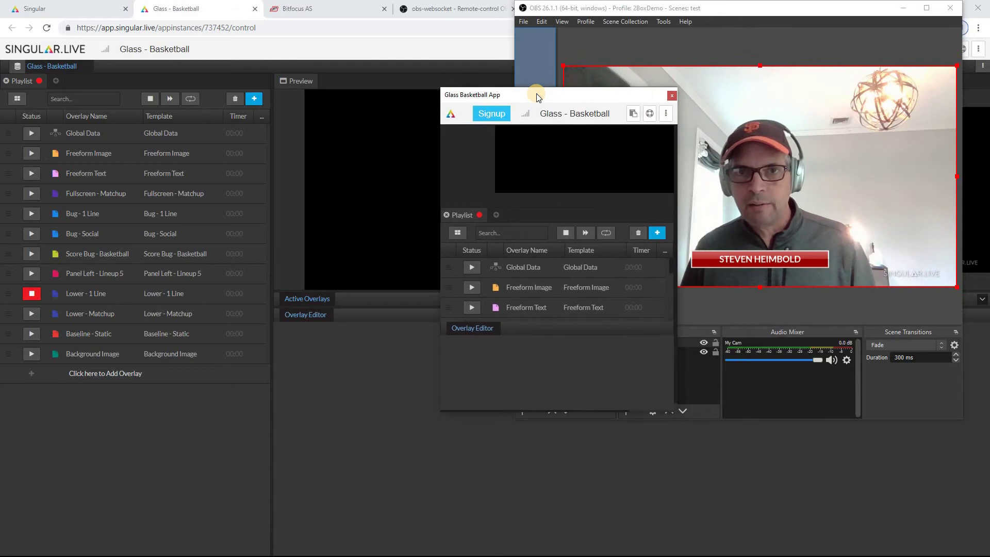
double_click(537, 94)
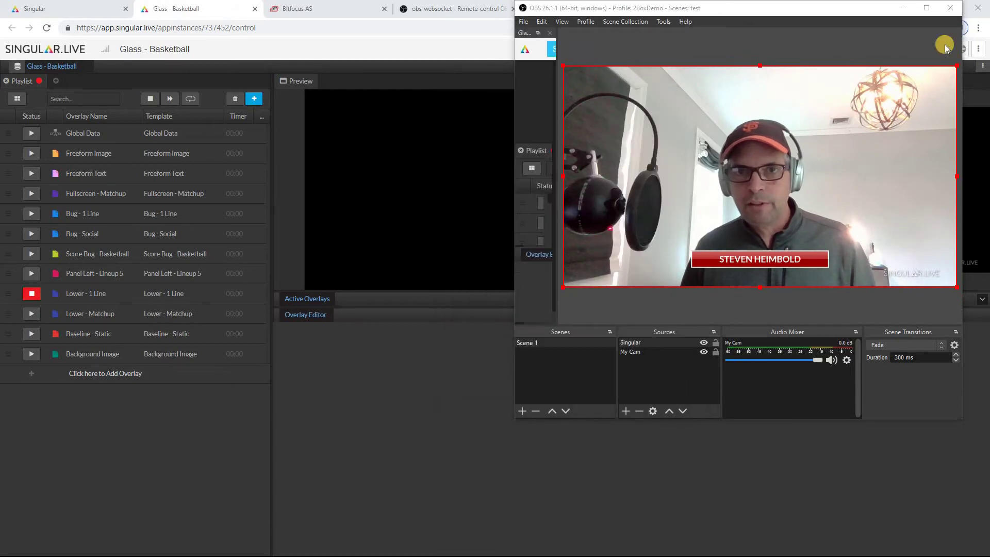
click(928, 11)
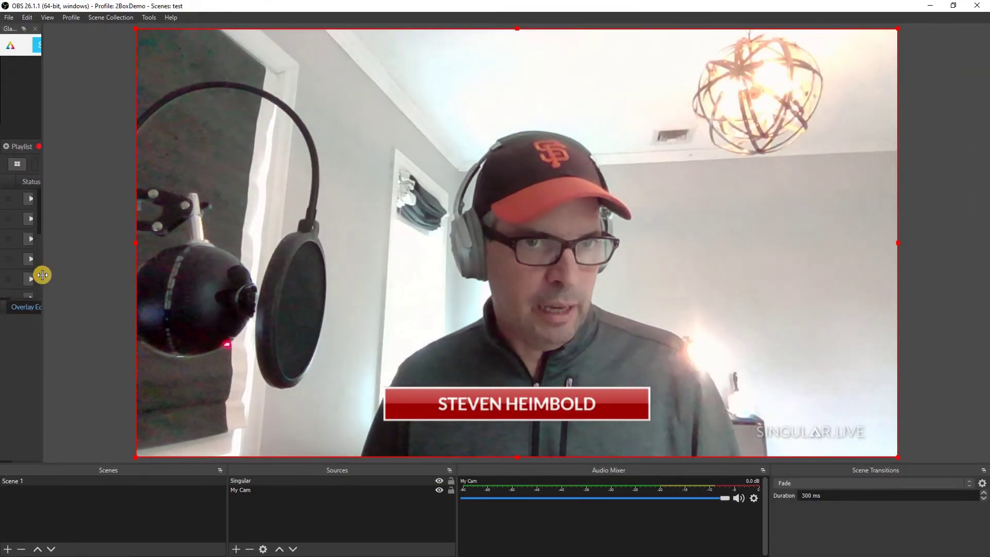
drag(43, 274, 339, 271)
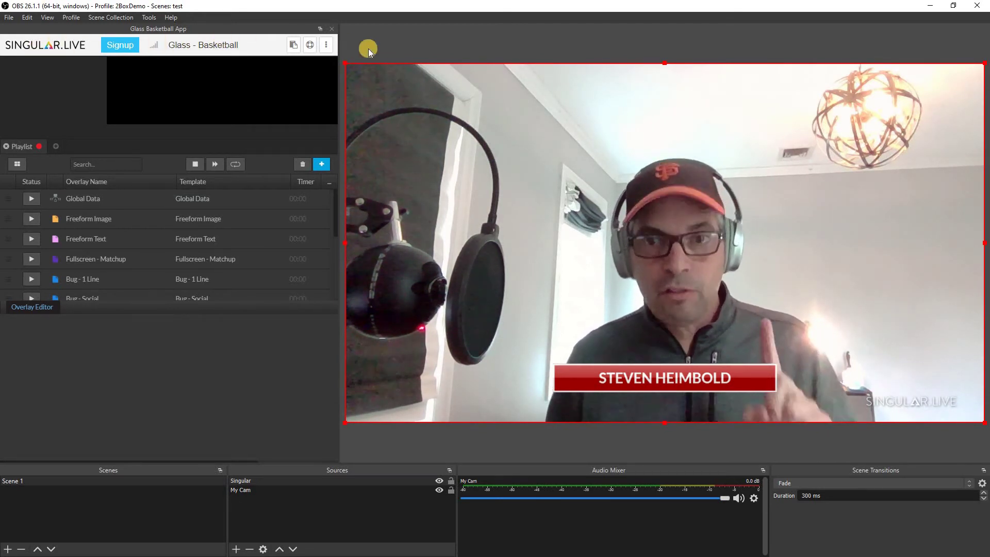
Restore OBS with a narrower dock, recopy the App URL from Manage Access, and switch to Notepad
click(954, 6)
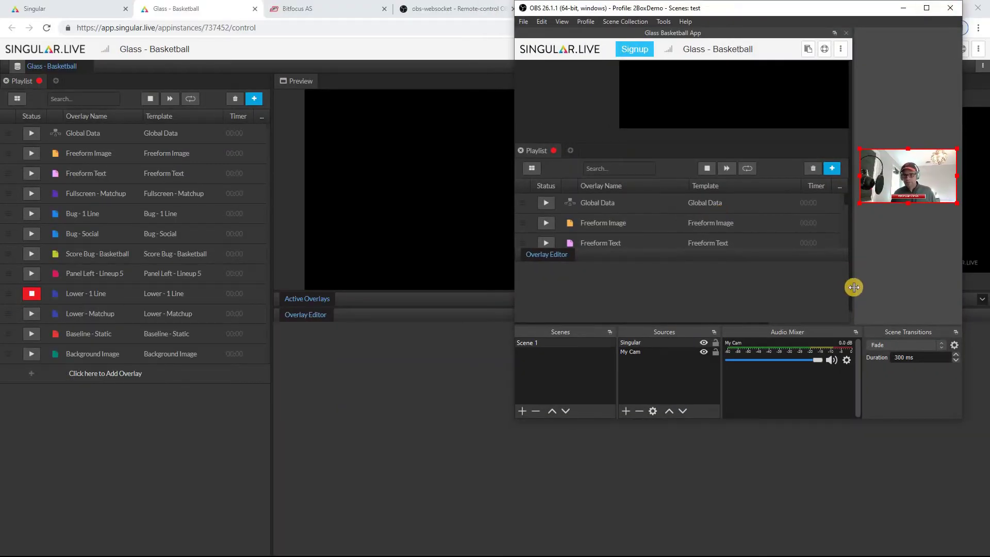
drag(853, 287, 765, 298)
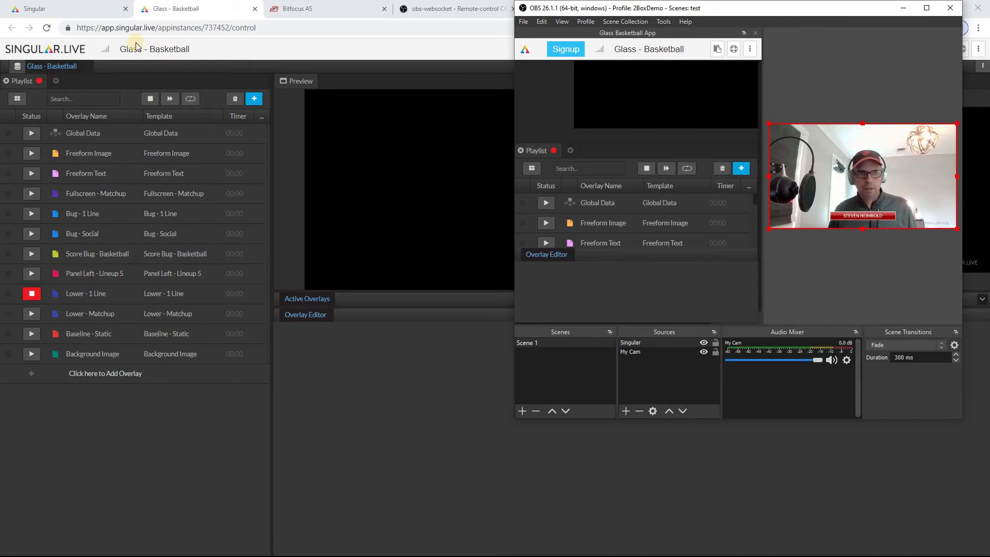
click(286, 52)
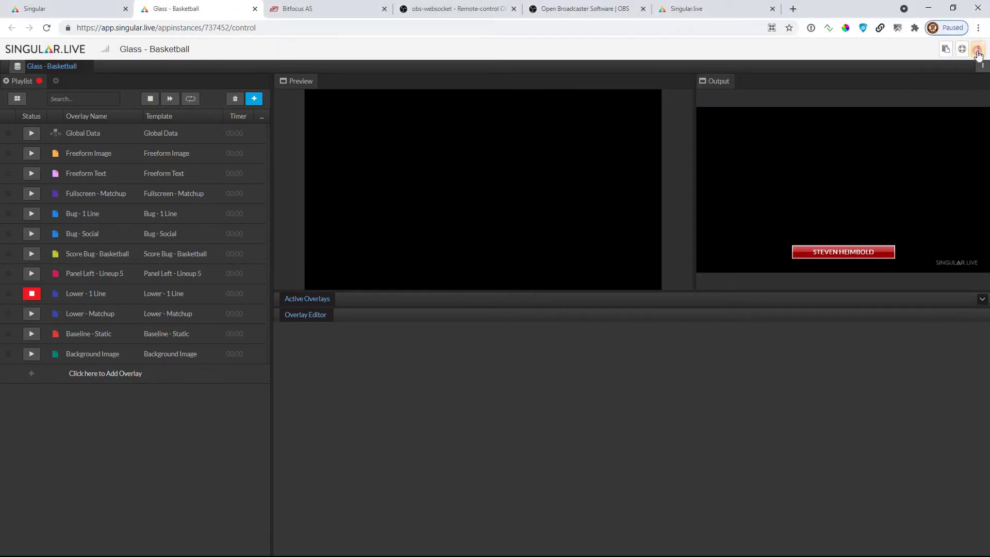
click(977, 52)
click(934, 104)
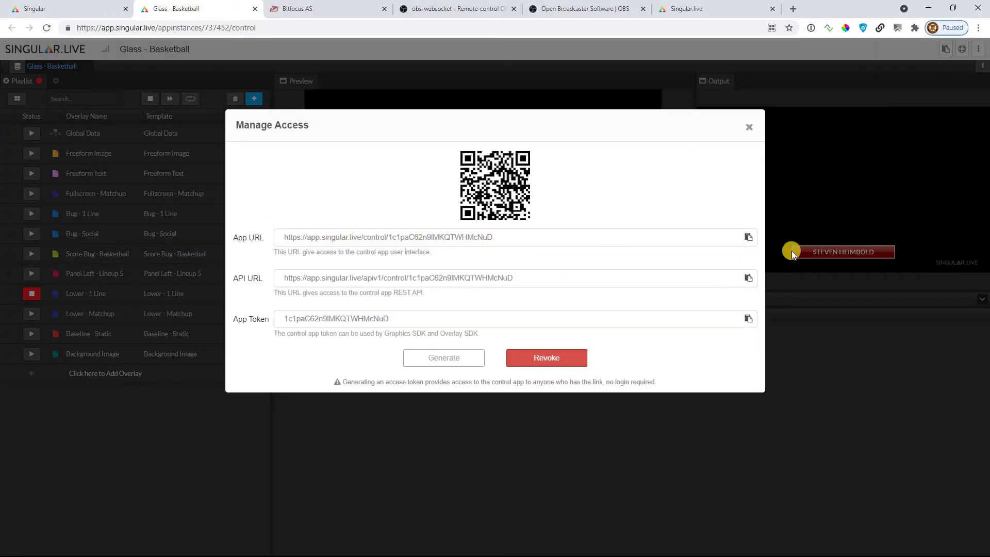
click(748, 237)
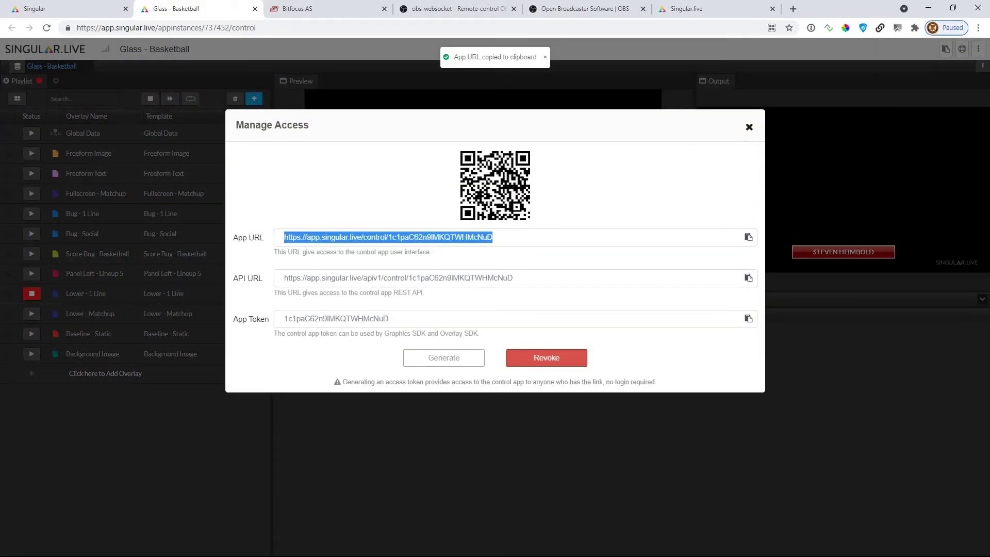
key(Escape)
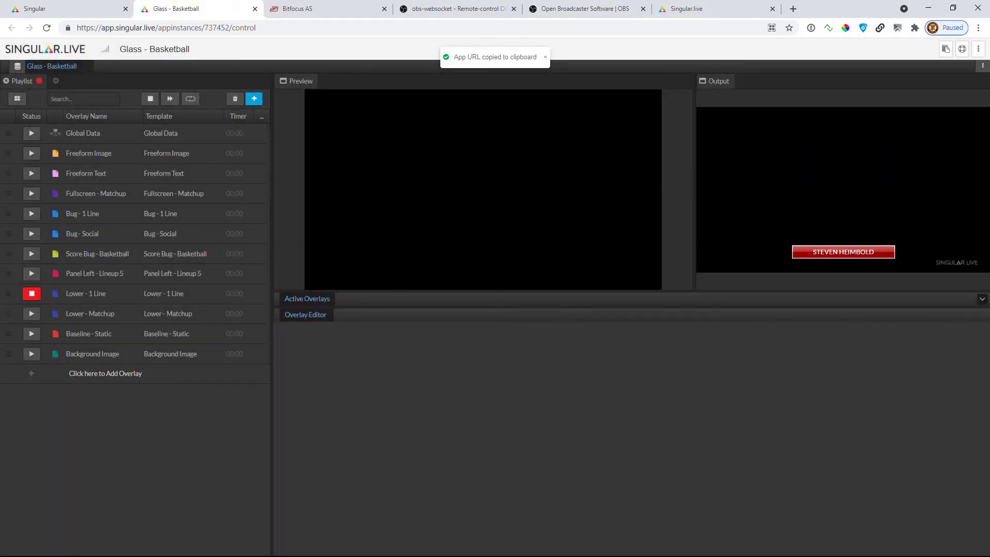
key(alt+Tab)
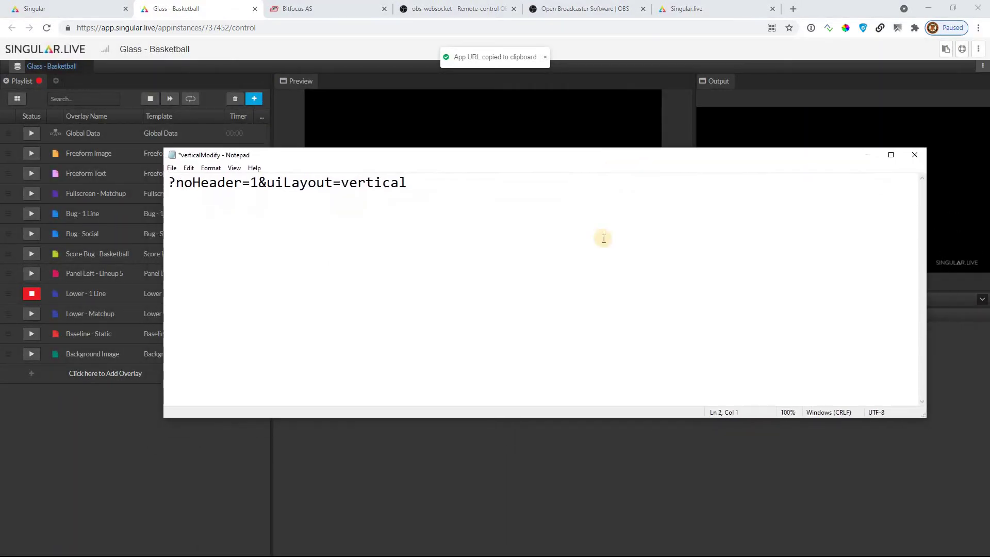
Paste the copied App URL onto line 3 of the verticalModify note
click(453, 182)
key(ctrl+v)
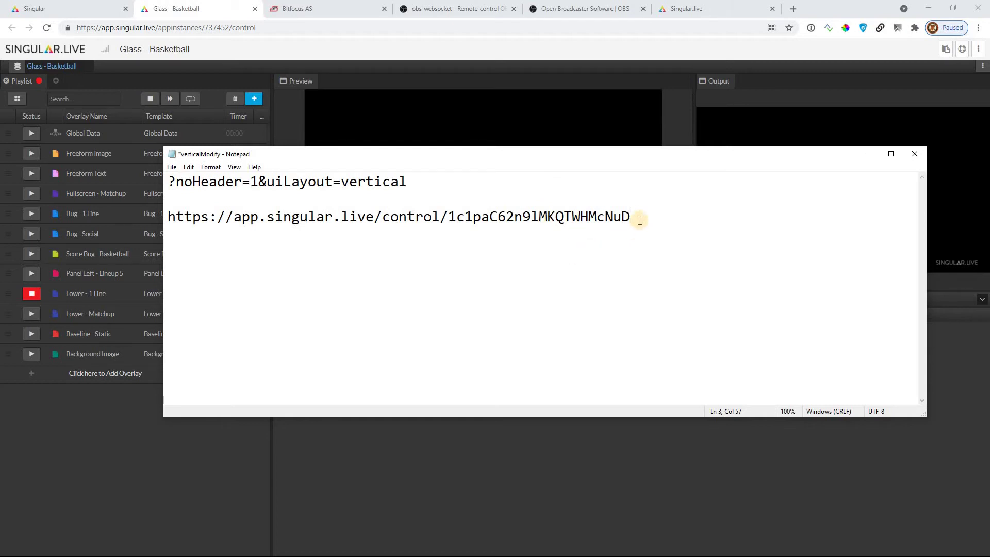
shift+click(532, 219)
double_click(448, 217)
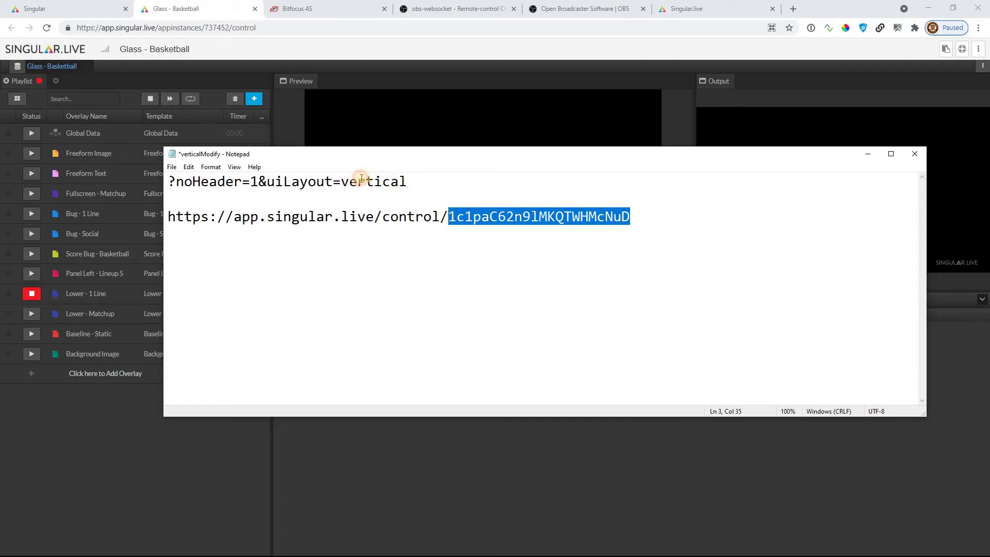
Append ?noHeader=1&uiLayout=vertical from line 1 to the URL and select the combined line
drag(407, 181, 168, 181)
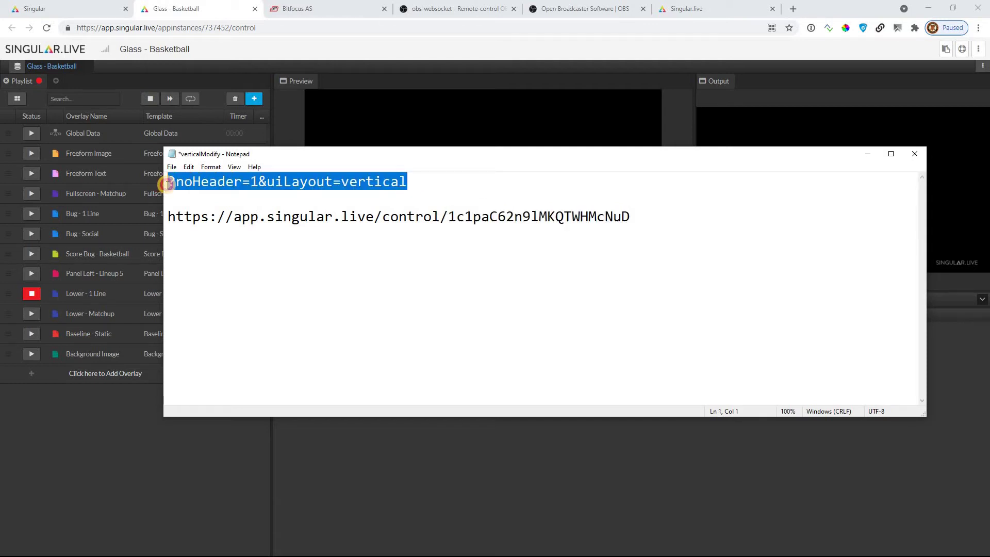
click(587, 206)
drag(336, 177, 169, 181)
click(661, 218)
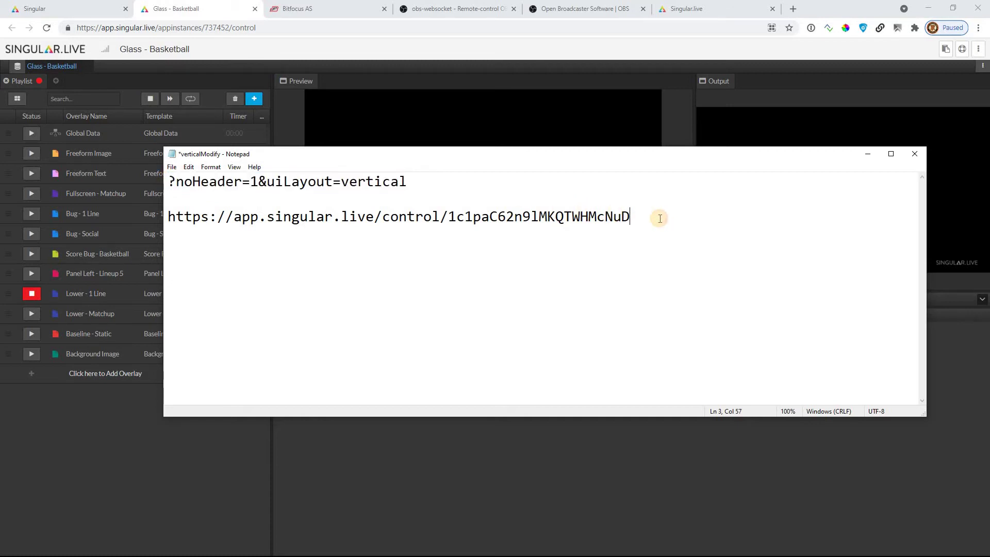
key(ctrl+v)
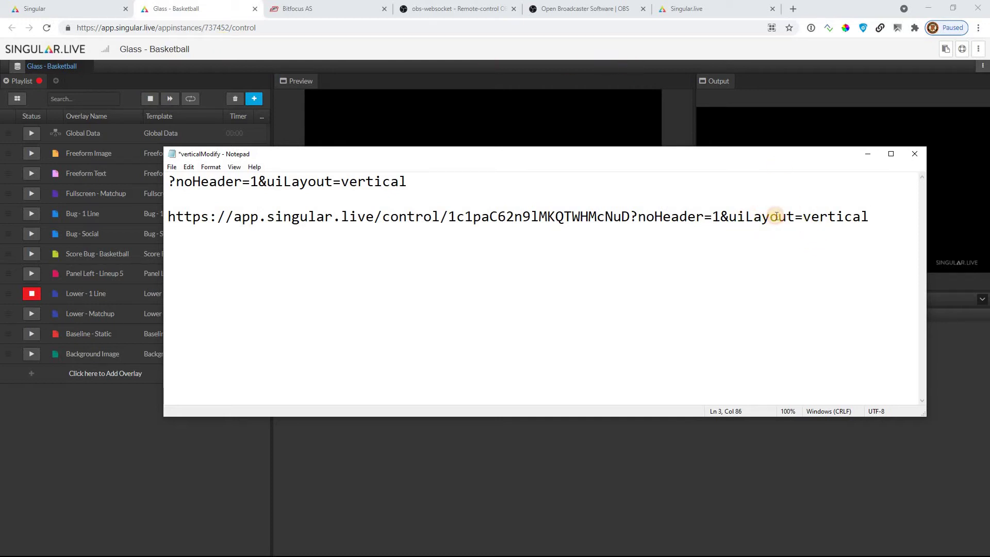
drag(777, 216, 745, 217)
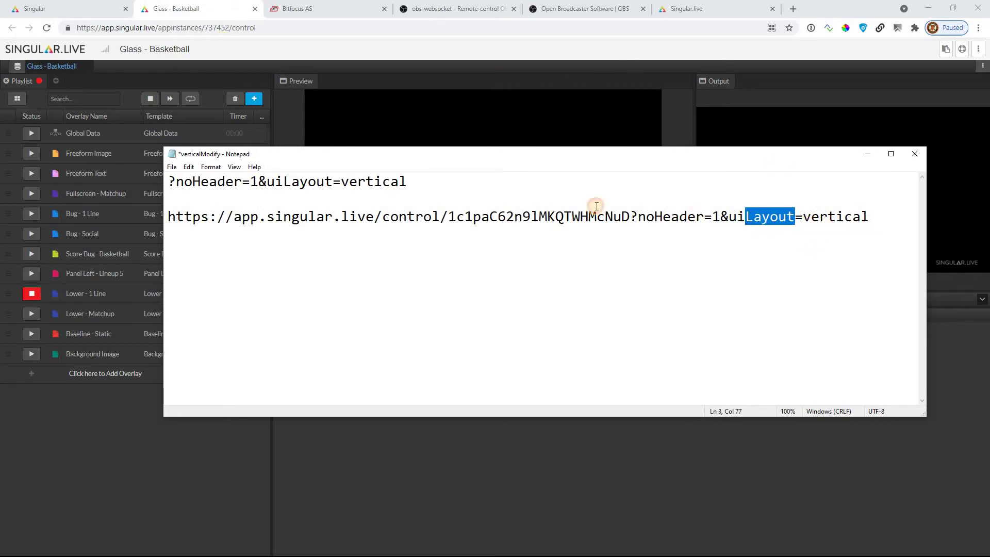
drag(871, 217, 164, 217)
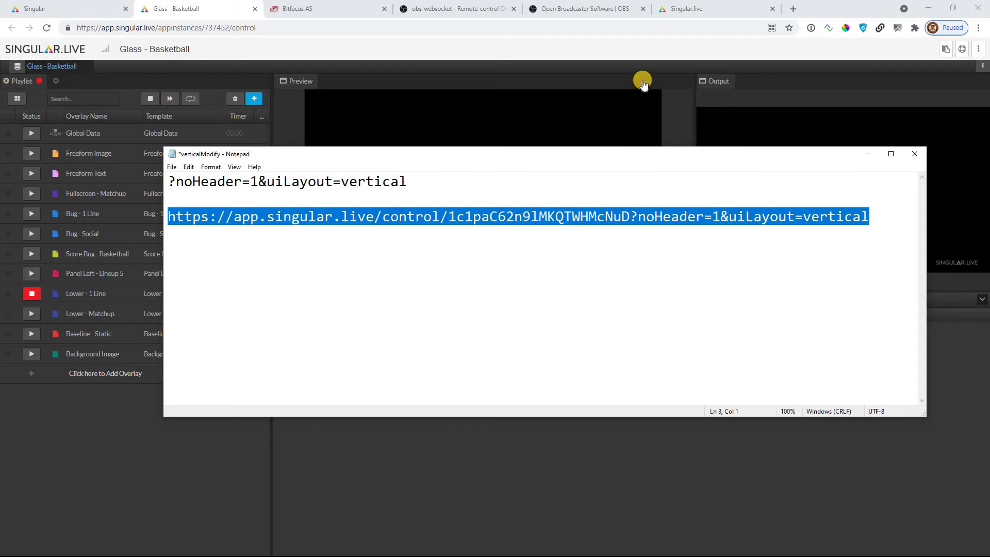
key(alt+Tab)
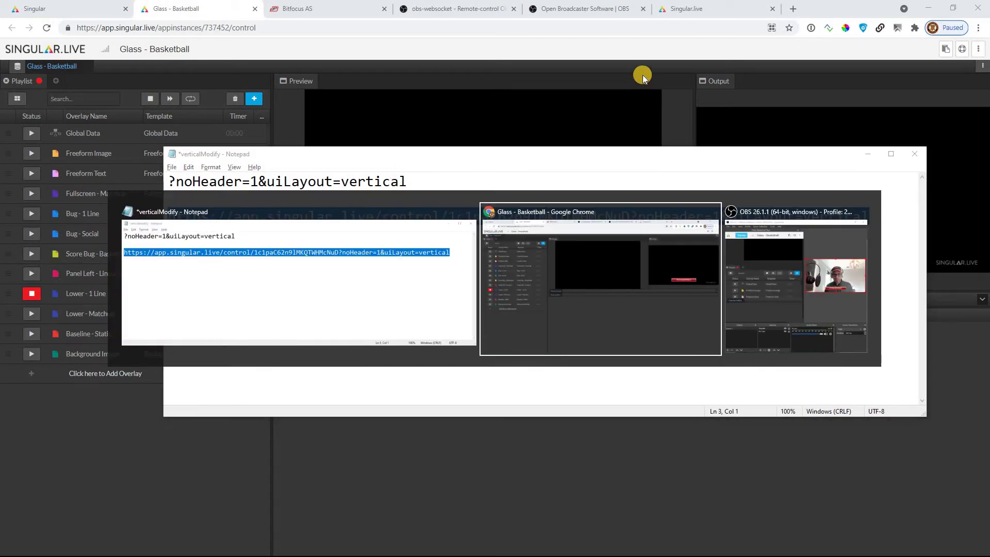
Replace the Glass Basketball App dock URL with the ?noHeader=1&uiLayout=vertical version and apply it
key(alt+Tab)
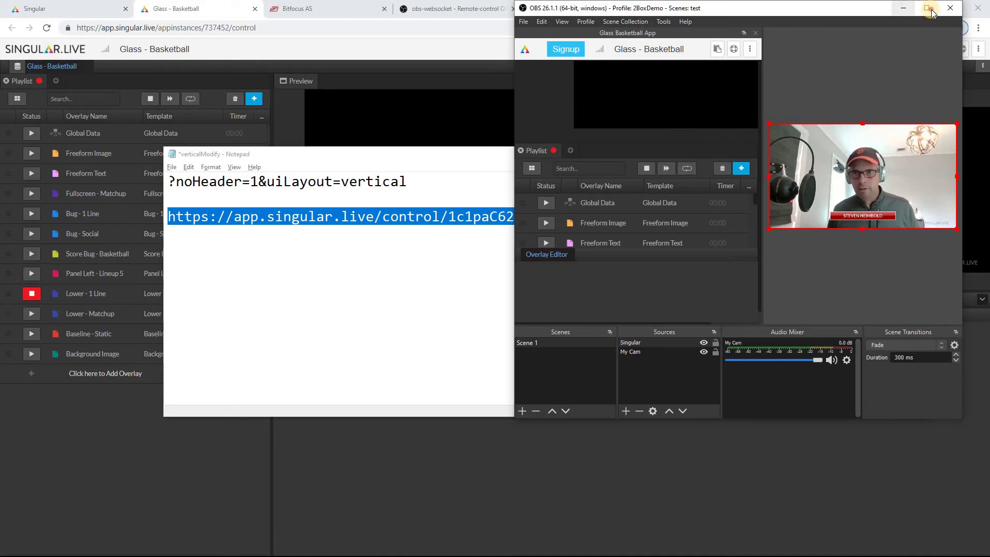
click(931, 10)
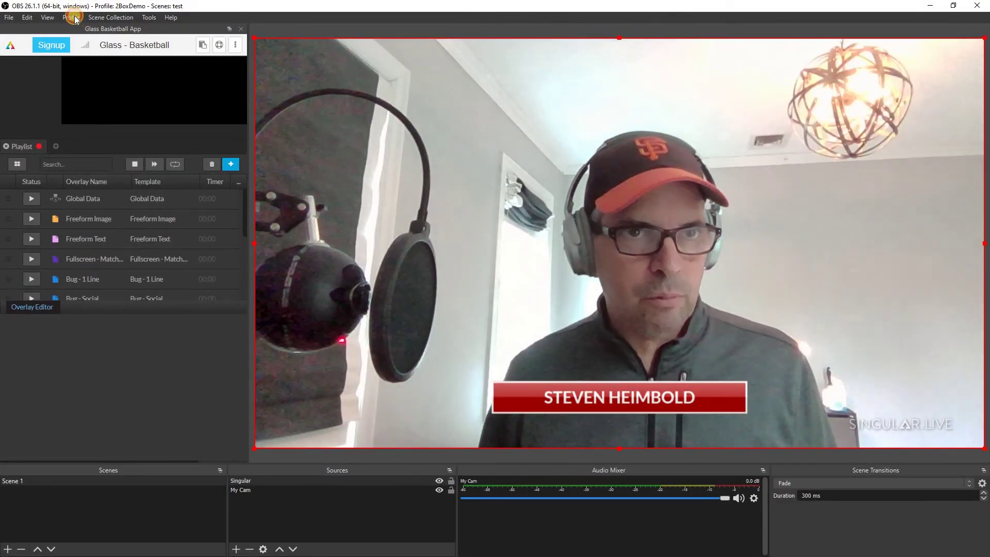
click(75, 19)
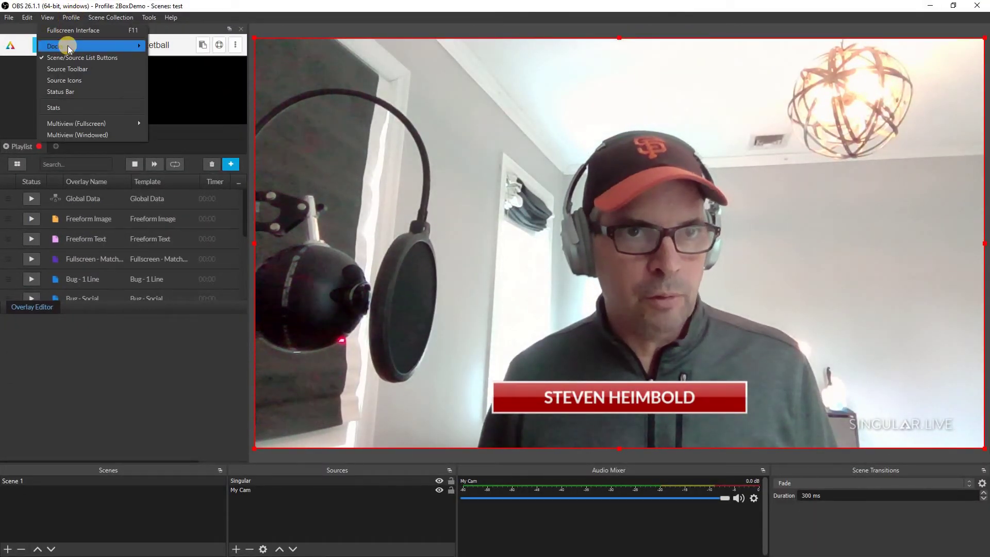
mouse_move(109, 46)
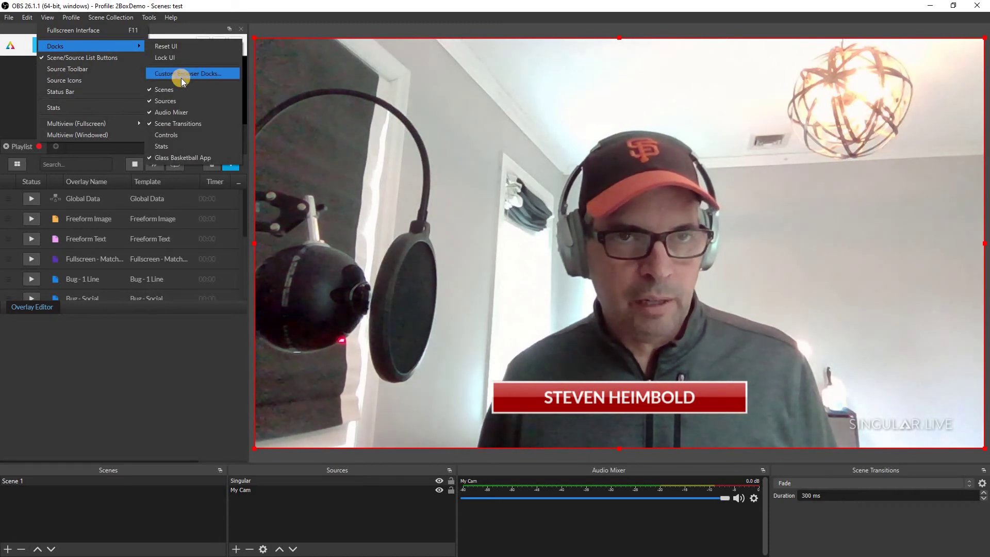
click(181, 79)
double_click(576, 229)
key(ctrl+v)
click(639, 364)
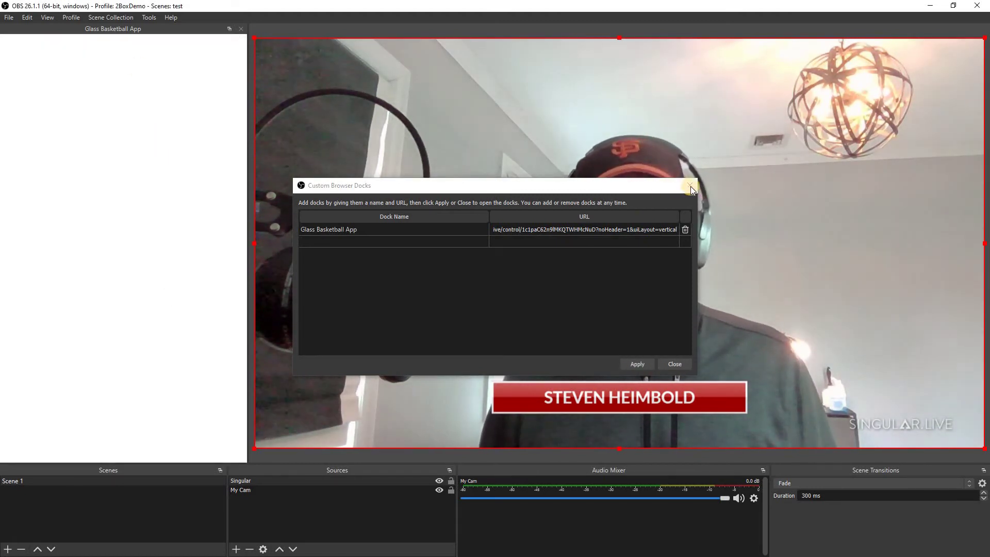
click(691, 187)
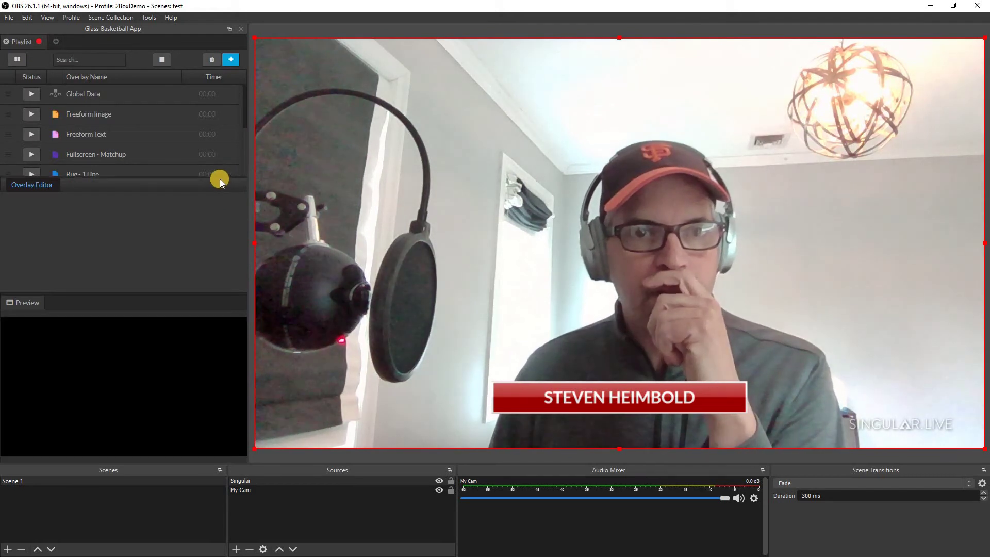
Make the playlist area taller, play Lower - 1 Line, and scroll down the playlist
drag(220, 178, 306, 214)
click(60, 214)
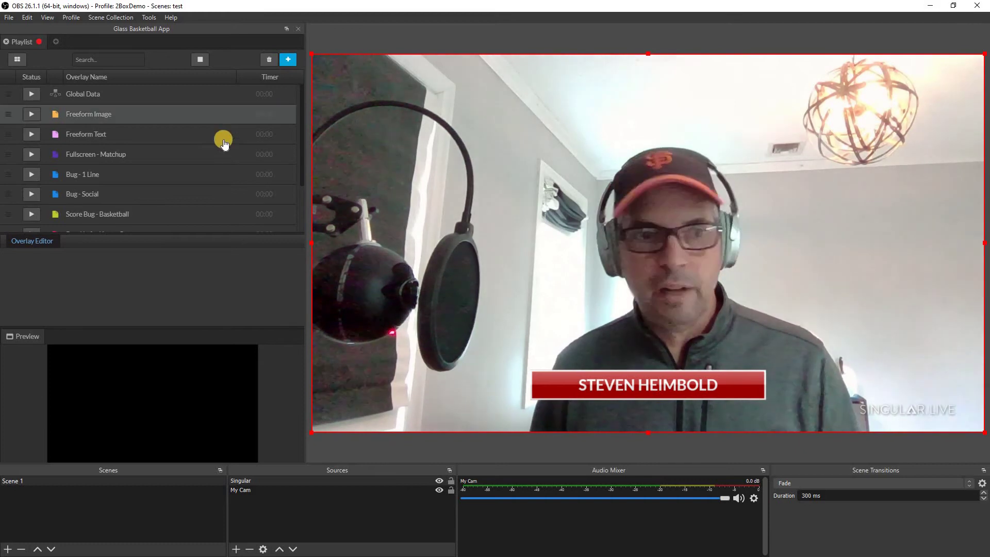
scroll(194, 188, down, 2)
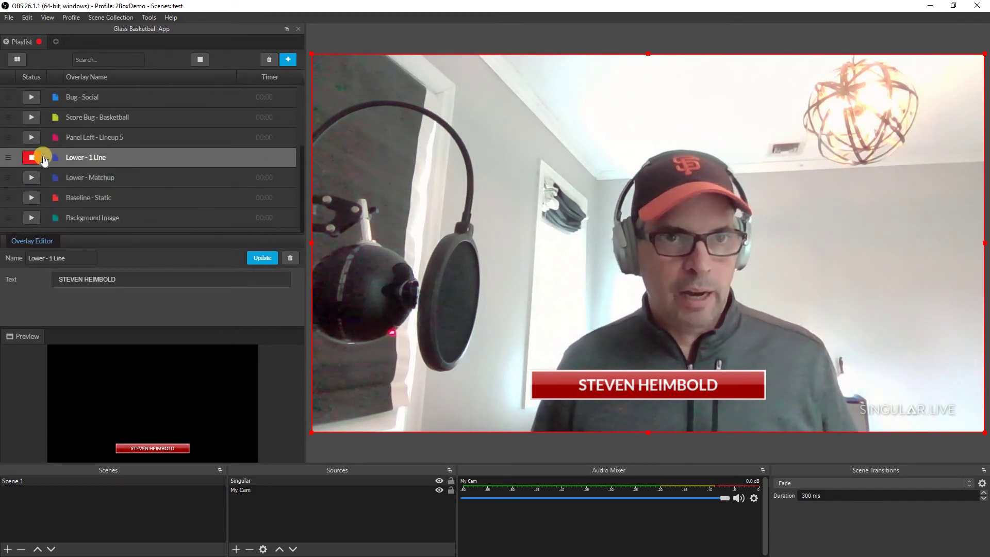
Rename the Lower - 1 Line overlay to a person's name
right_click(122, 151)
click(149, 172)
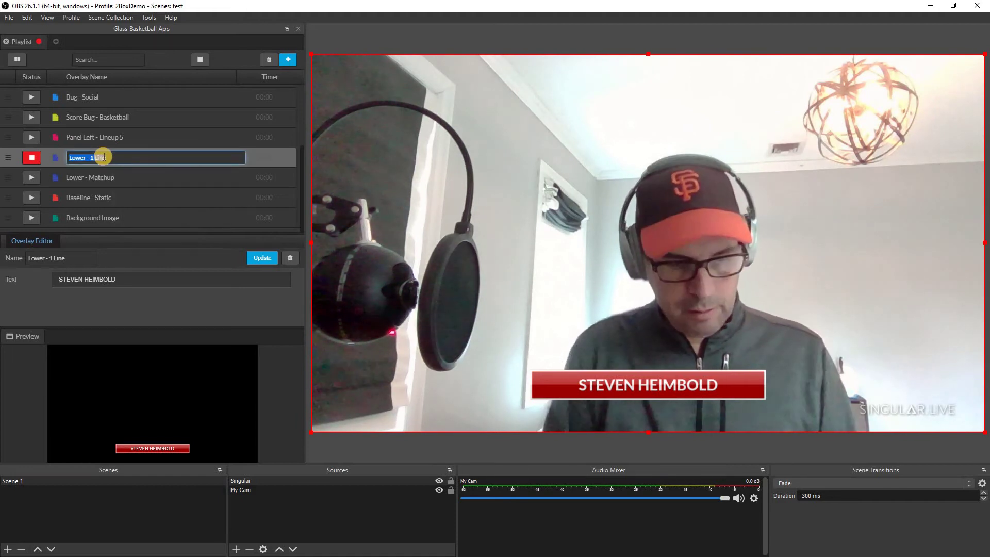
text(s)
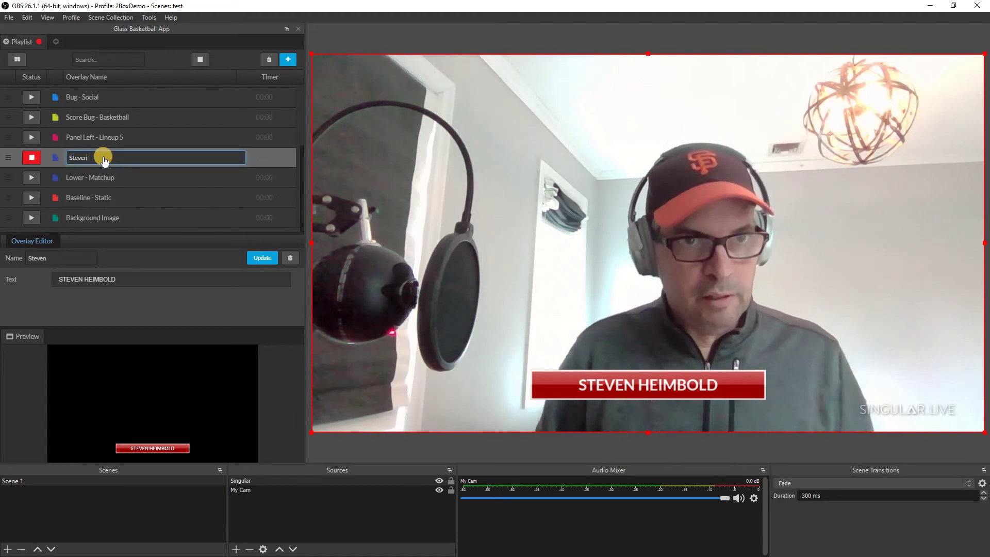
text(teven)
key(Return)
Duplicate the renamed overlay, name the copy 'Singular', and take it to air
right_click(135, 149)
click(138, 184)
double_click(96, 168)
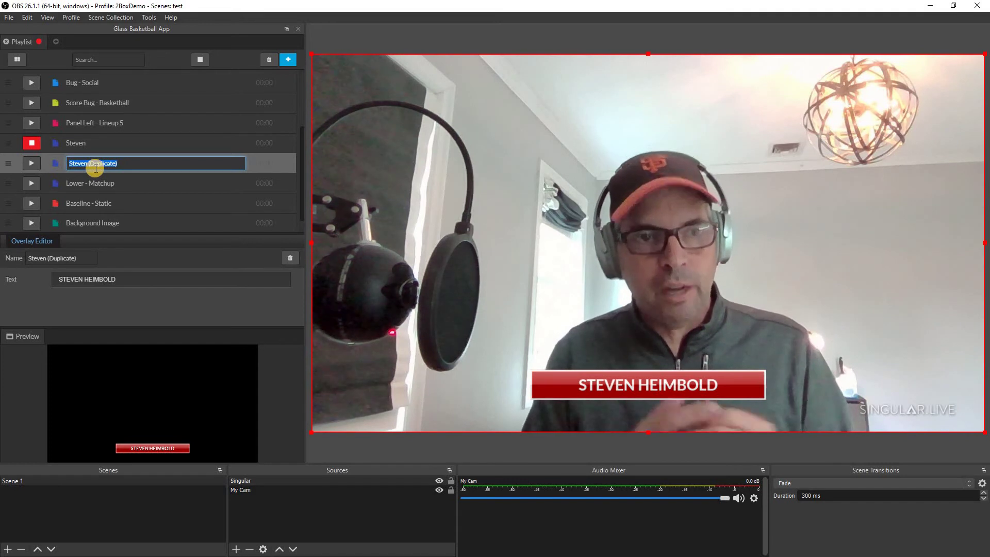
text(singular)
click(30, 163)
key(Return)
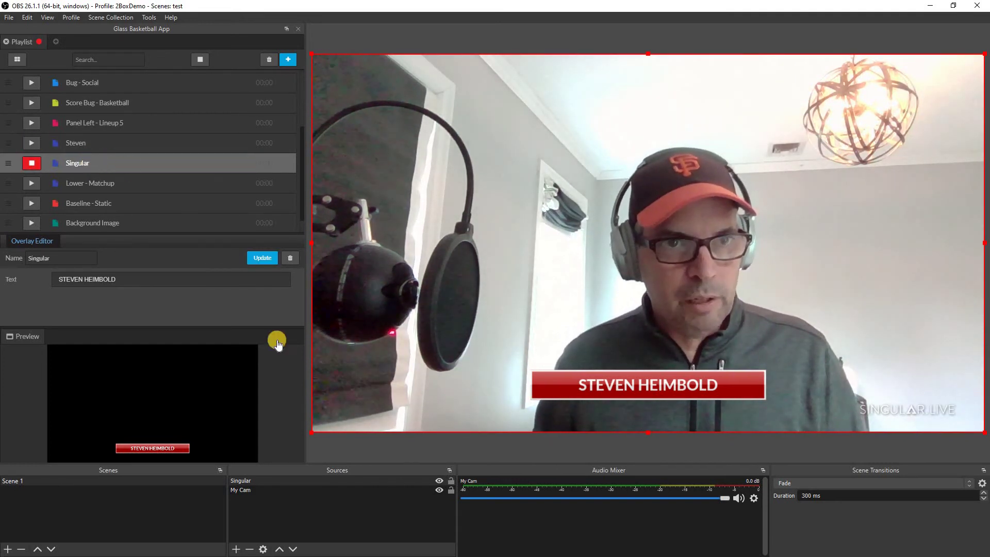
Set the lower-third text to Singular, animate it out and in, then resize OBS to a window
triple_click(147, 283)
text(Singular)
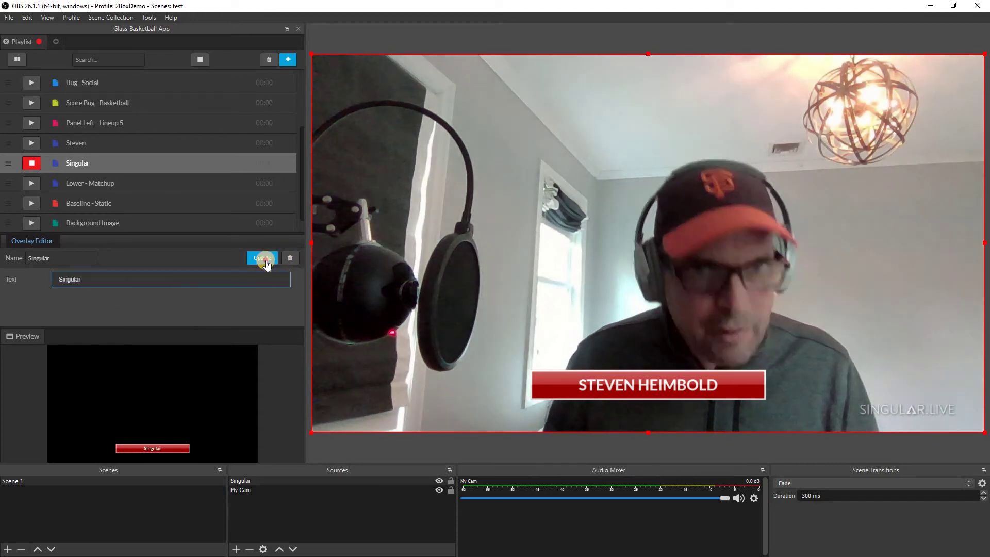
click(265, 262)
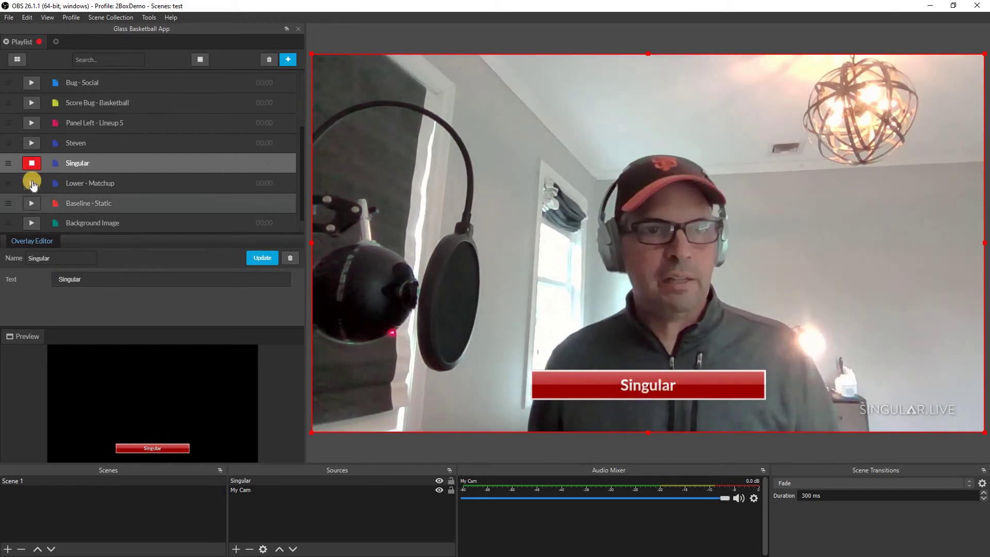
click(31, 164)
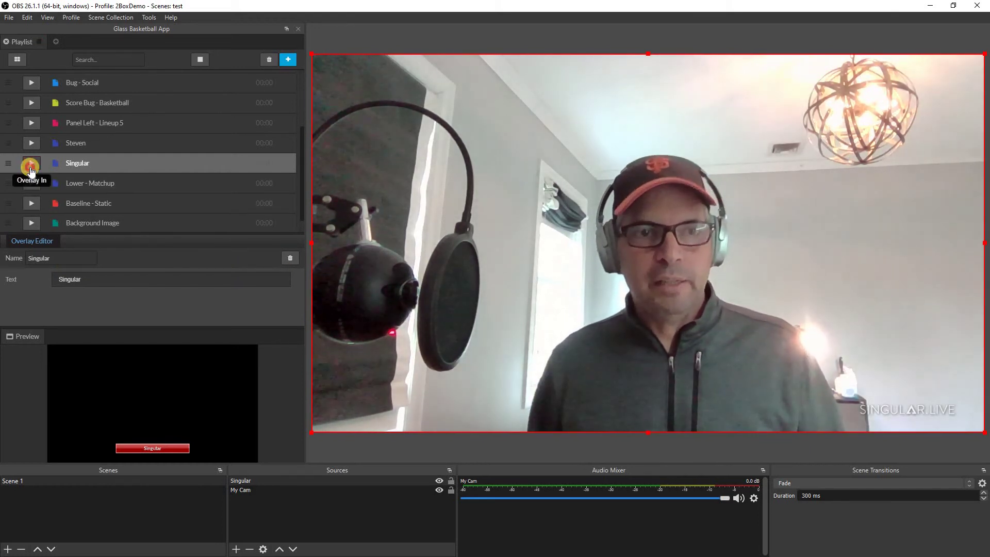
click(31, 165)
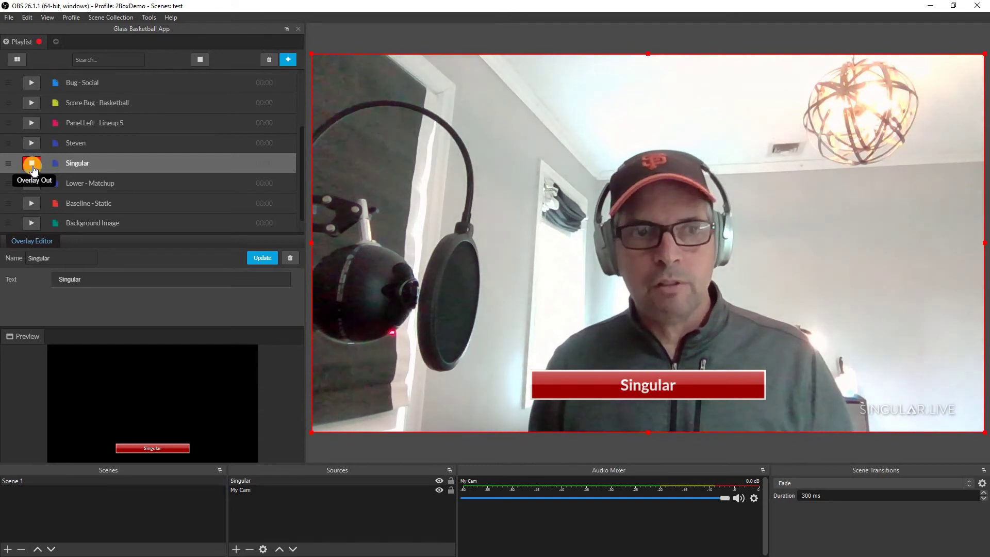
click(32, 163)
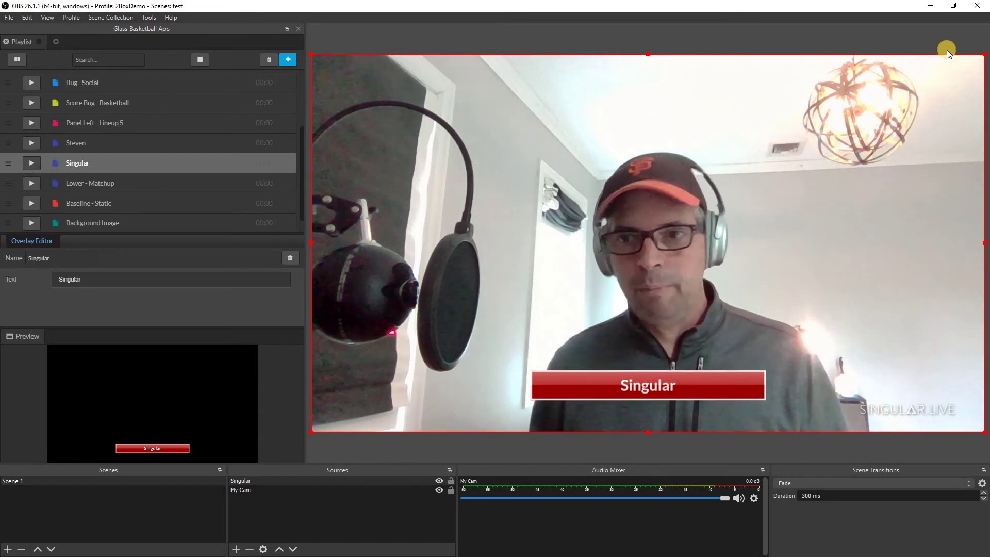
click(953, 6)
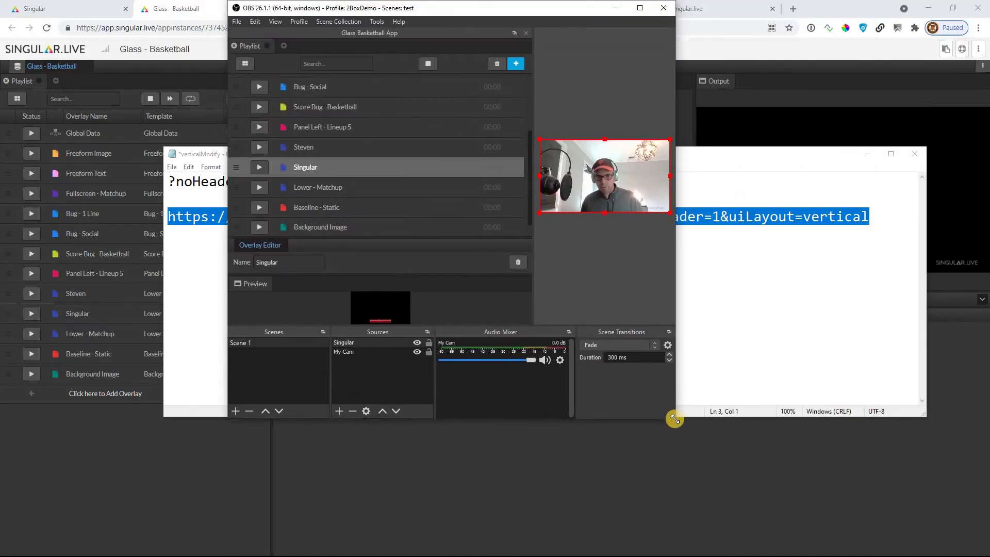
drag(676, 424, 937, 475)
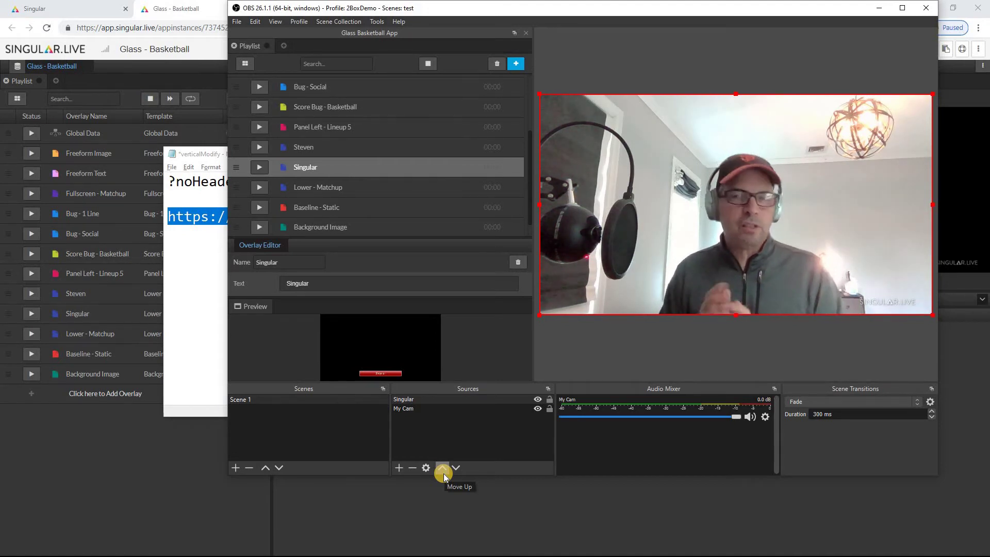
Search 'elgato stream deck' in a new Chrome tab, then show the Bitfocus Companion 2.1 page
click(188, 531)
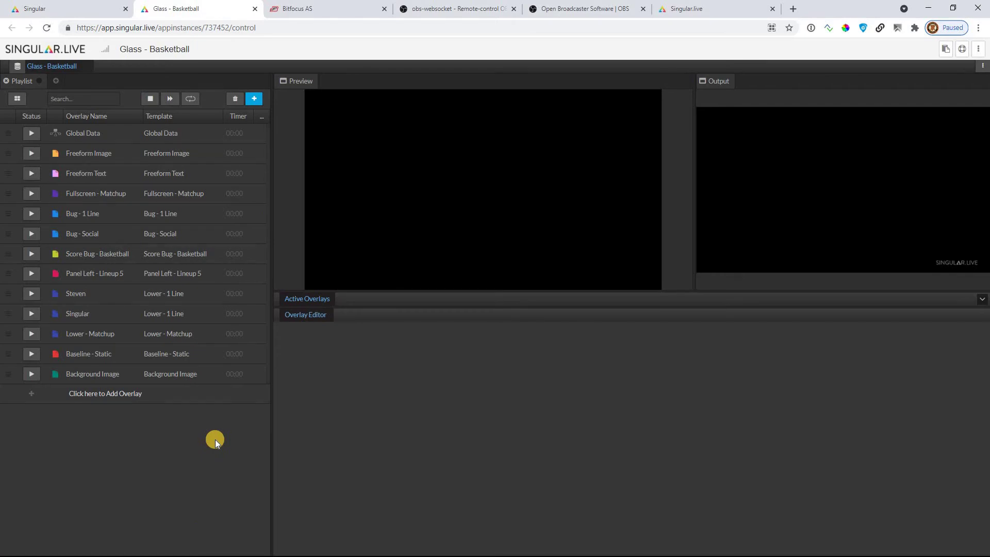
key(ctrl+t)
text(elgato)
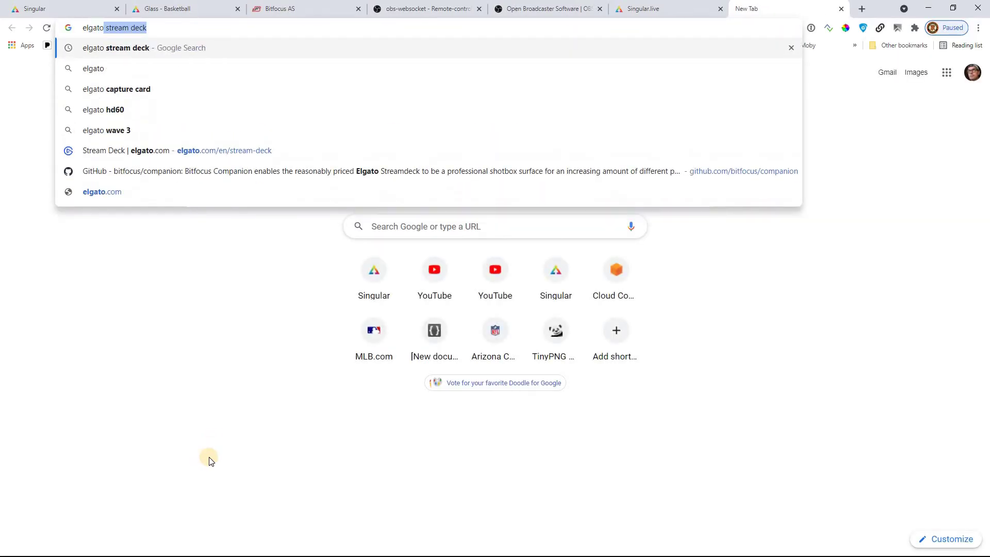
key(Return)
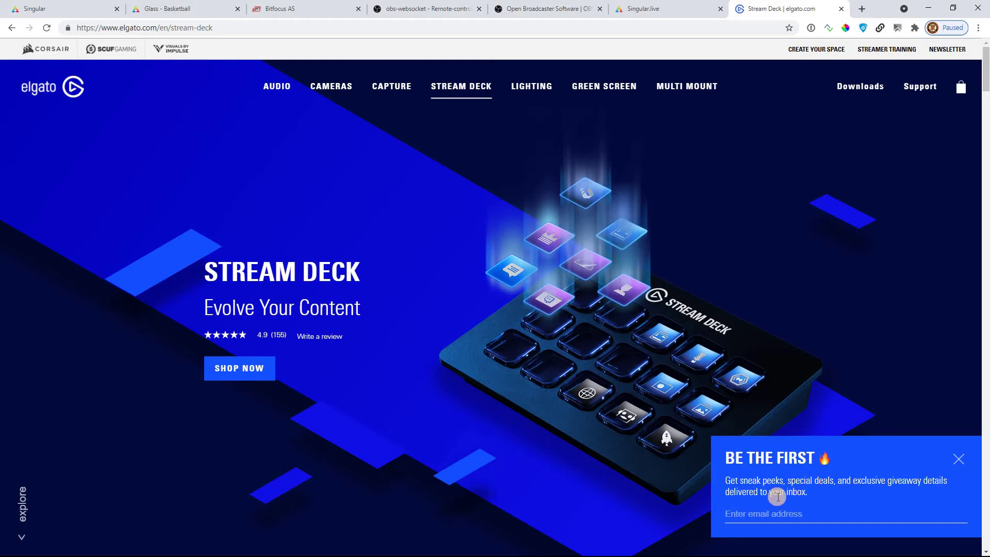
click(317, 15)
click(143, 31)
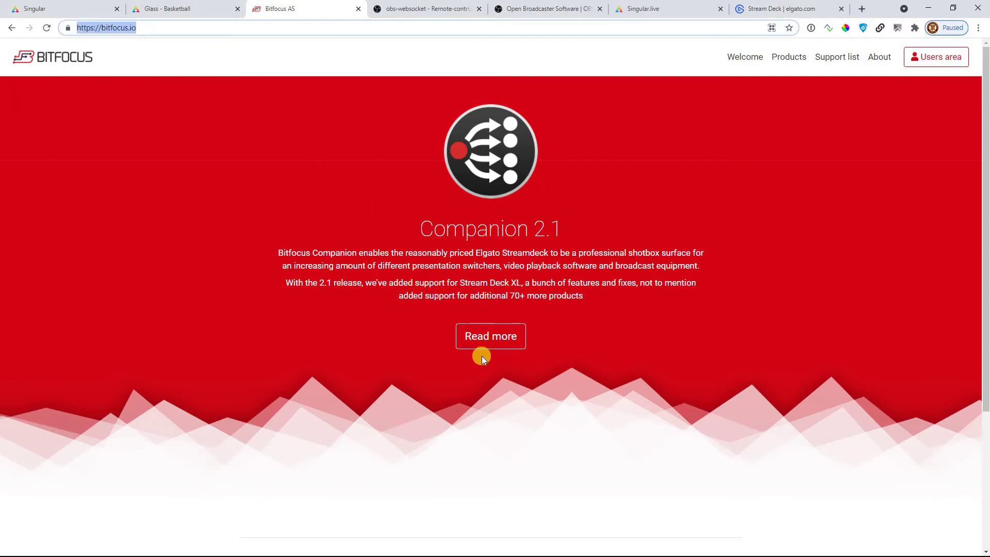
Launch Bitfocus Companion from Windows search and open its web admin at 127.0.0.1:8000
click(929, 8)
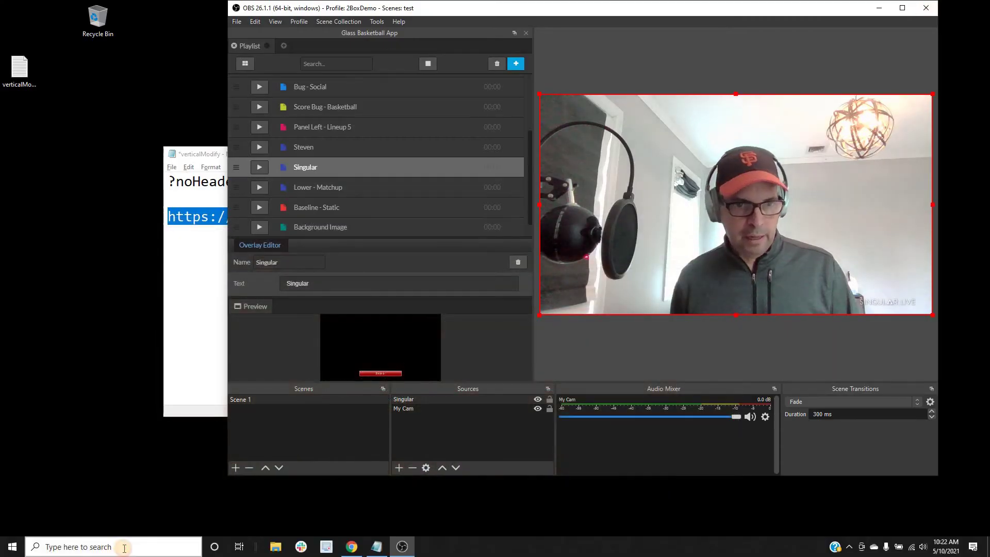
click(125, 549)
text(com)
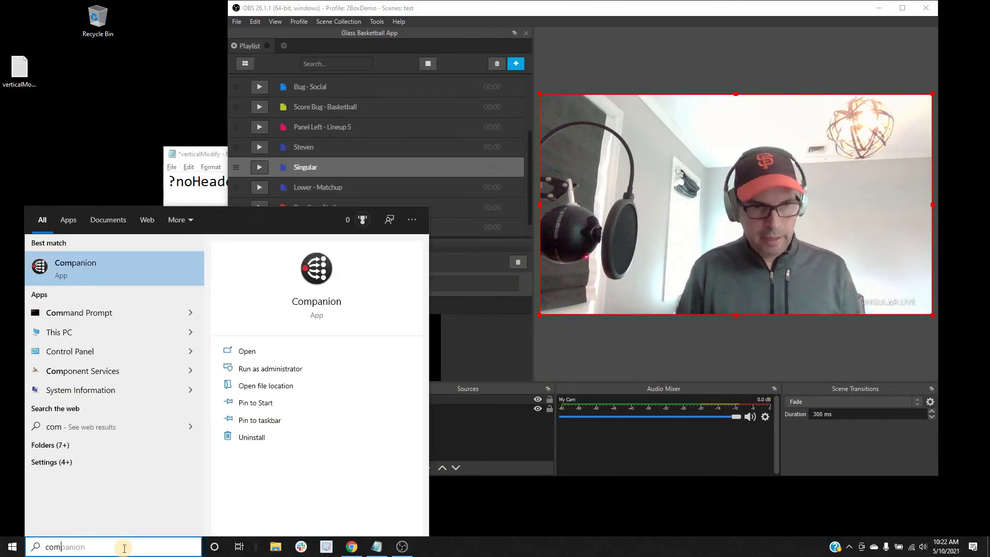
key(Return)
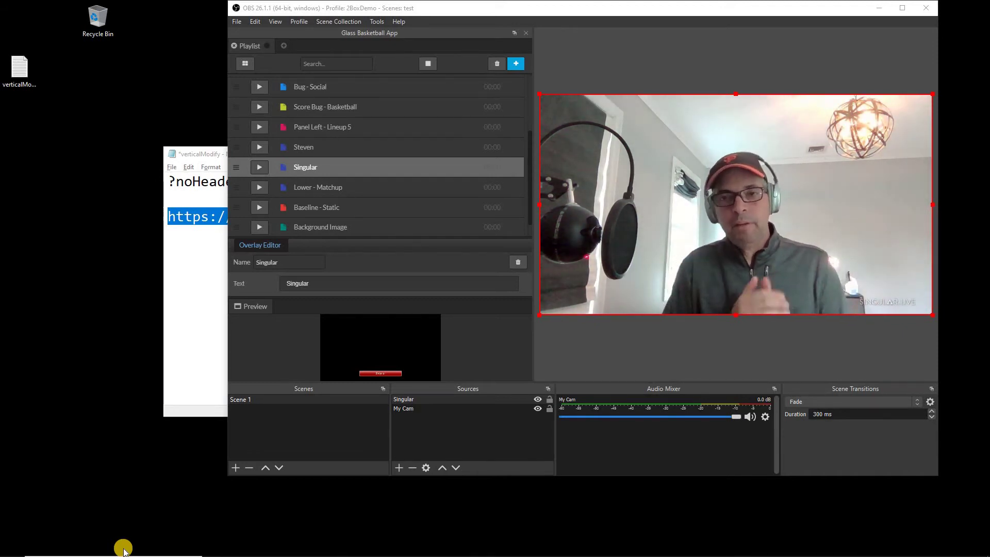
click(123, 551)
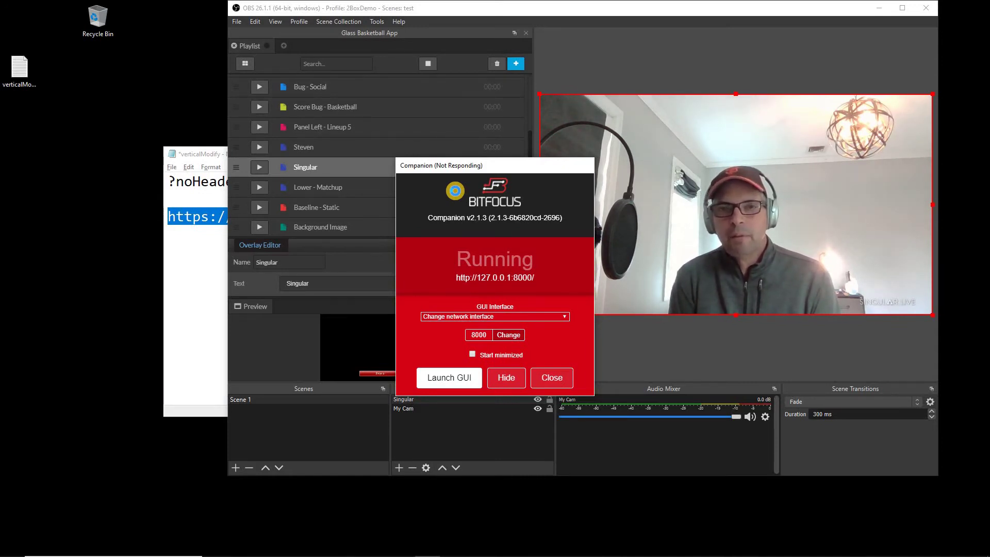
click(439, 387)
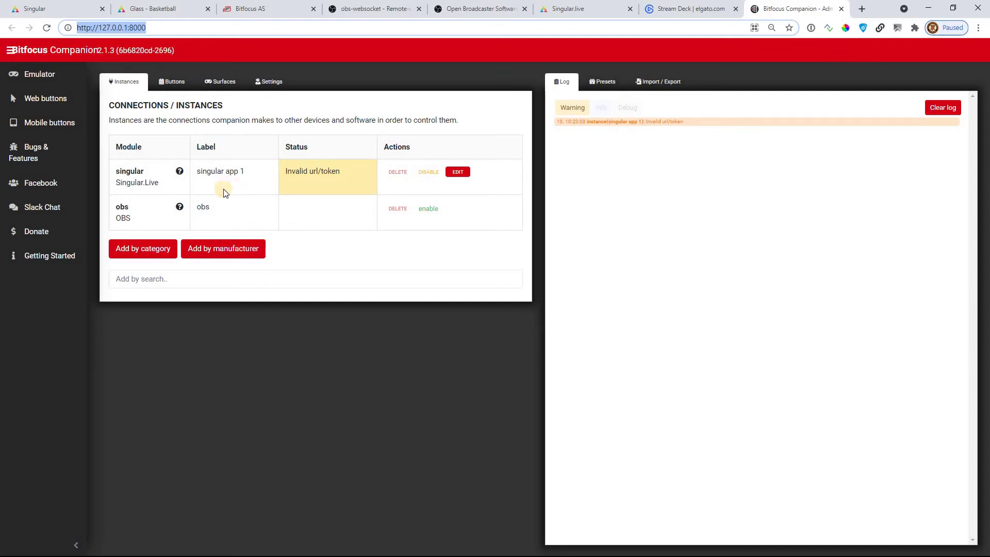
Delete the old singular and obs connections from the Instances list
click(141, 222)
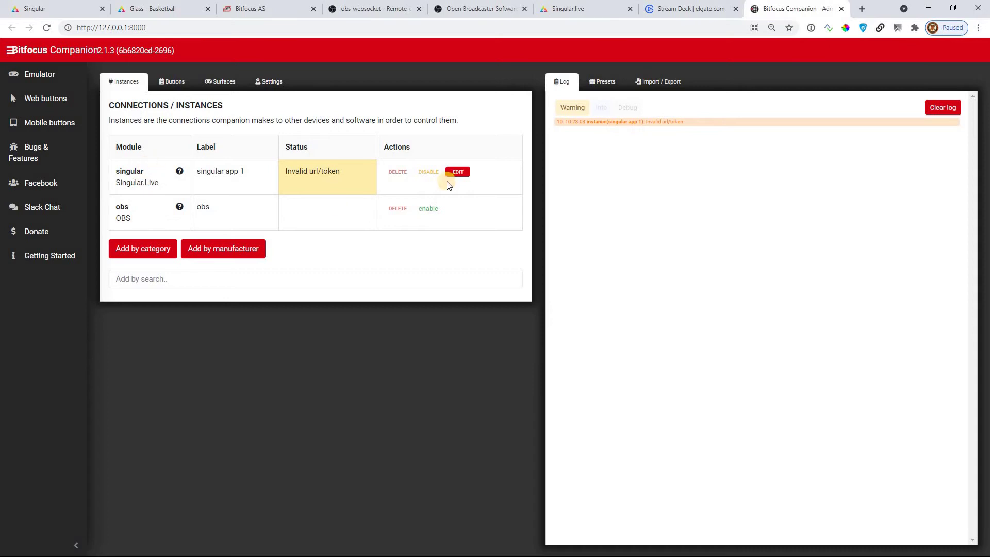
click(398, 173)
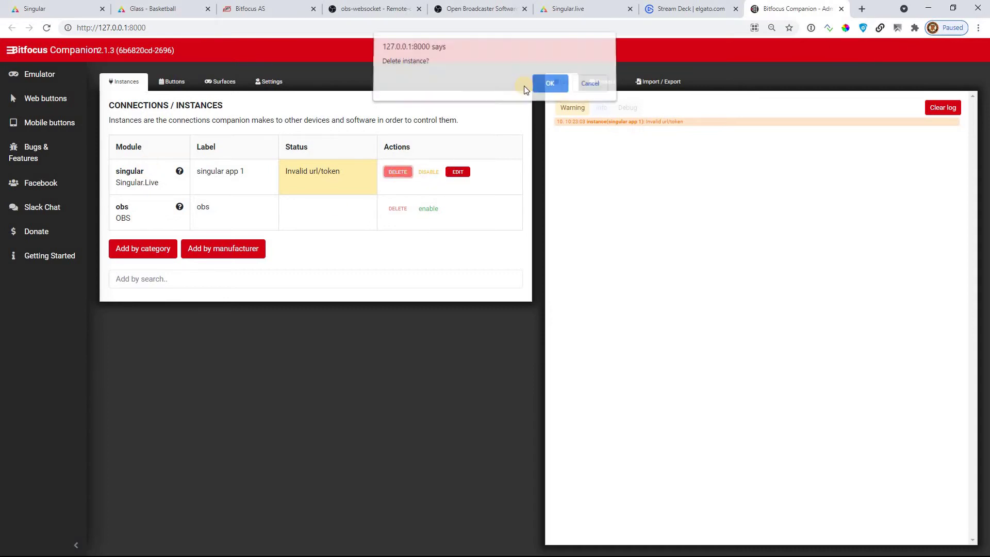
click(547, 91)
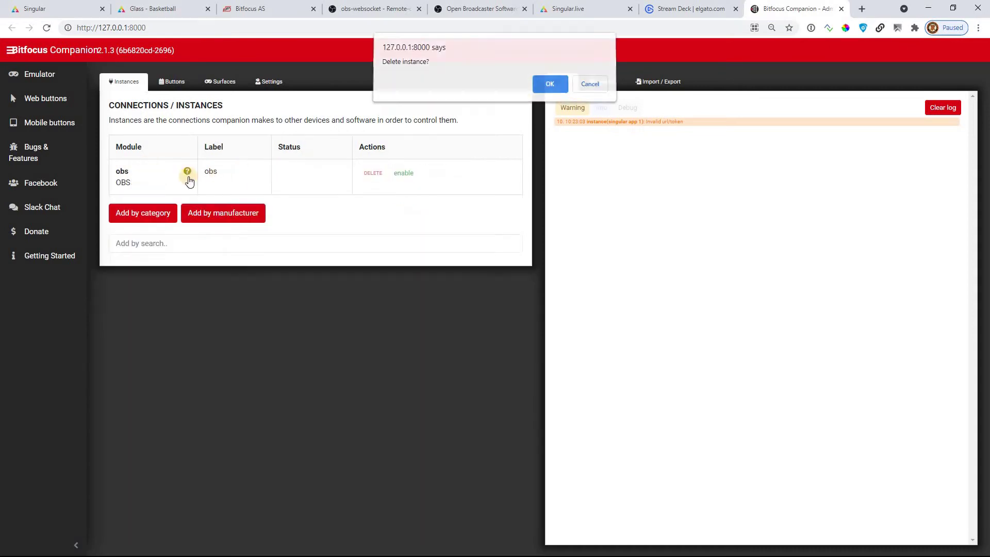
click(374, 175)
click(540, 88)
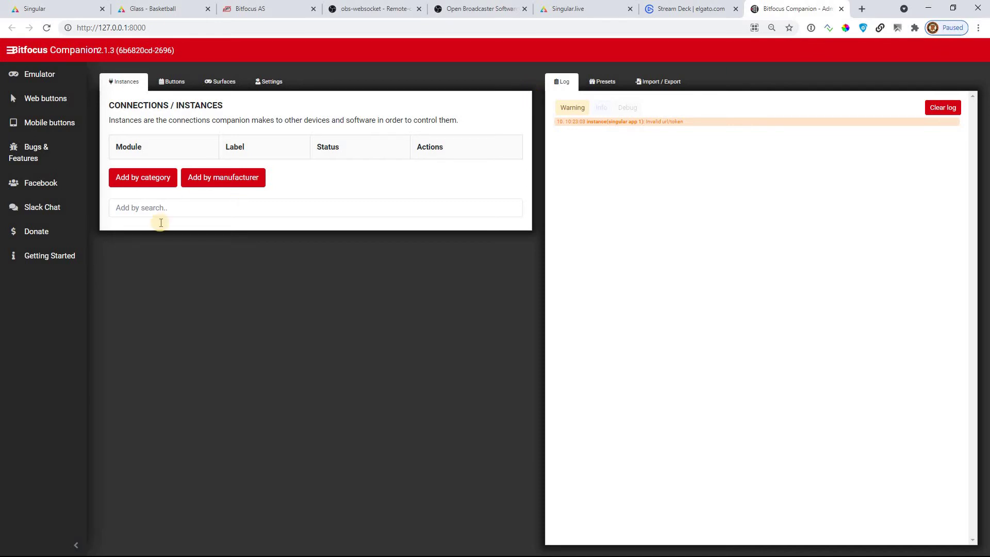
Search 'sing' and add a new Singular.Live Studio connection
click(147, 213)
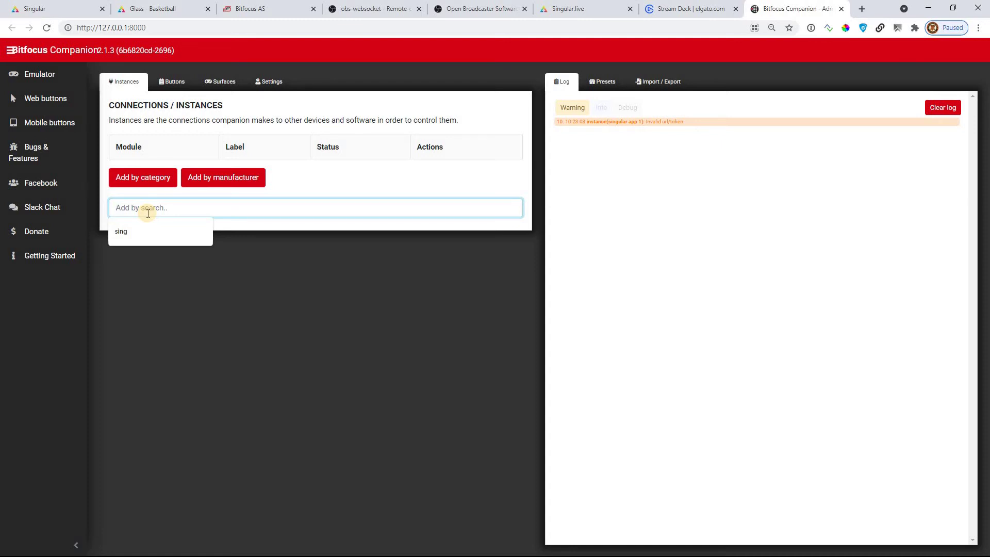
text(s)
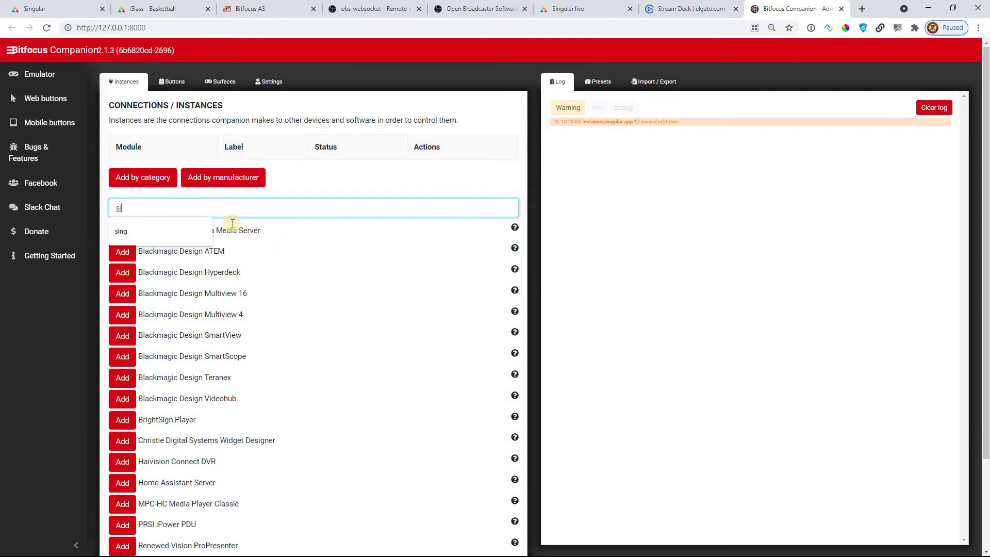
text(ing)
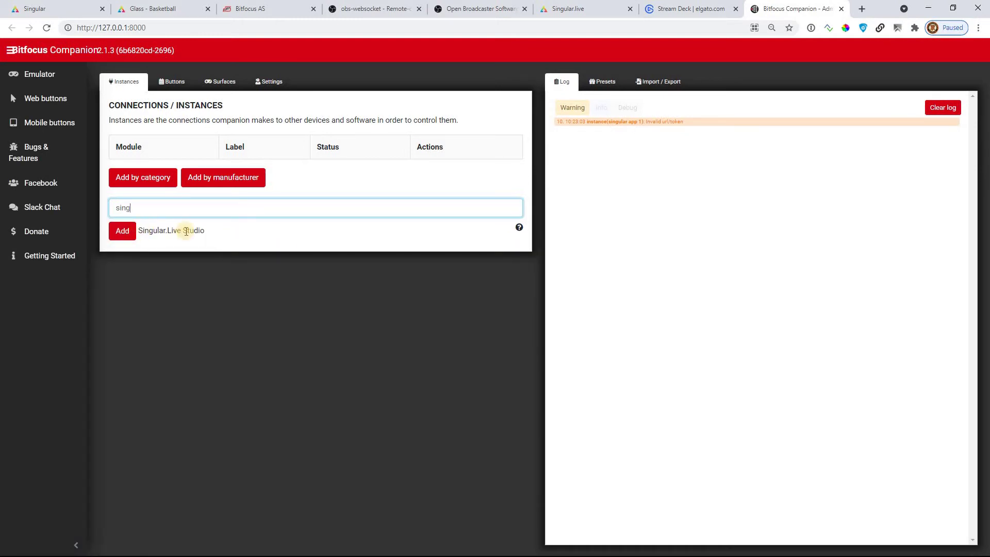
click(122, 231)
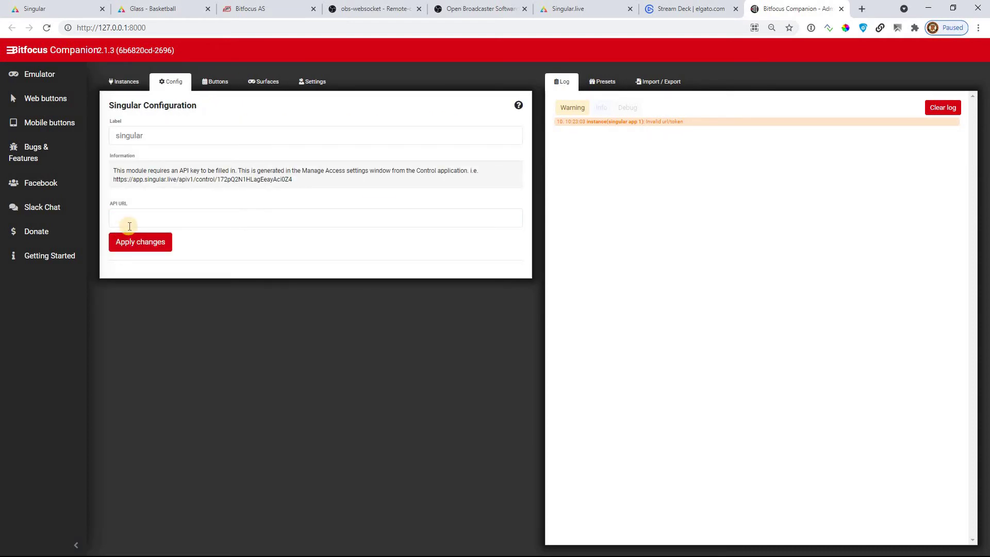
drag(106, 202, 150, 230)
Copy the Glass - Basketball app's API URL from Manage Access and return to Companion
click(155, 10)
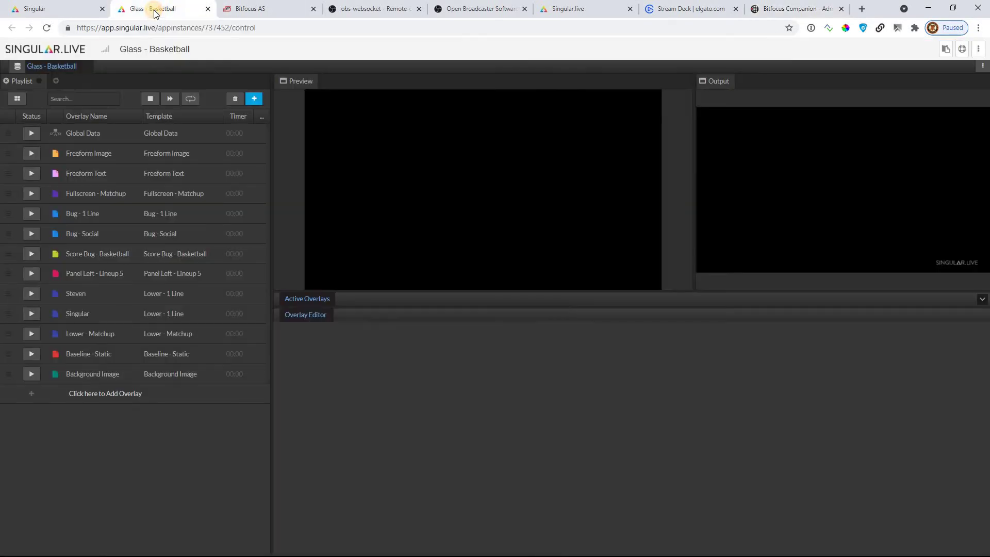
click(976, 52)
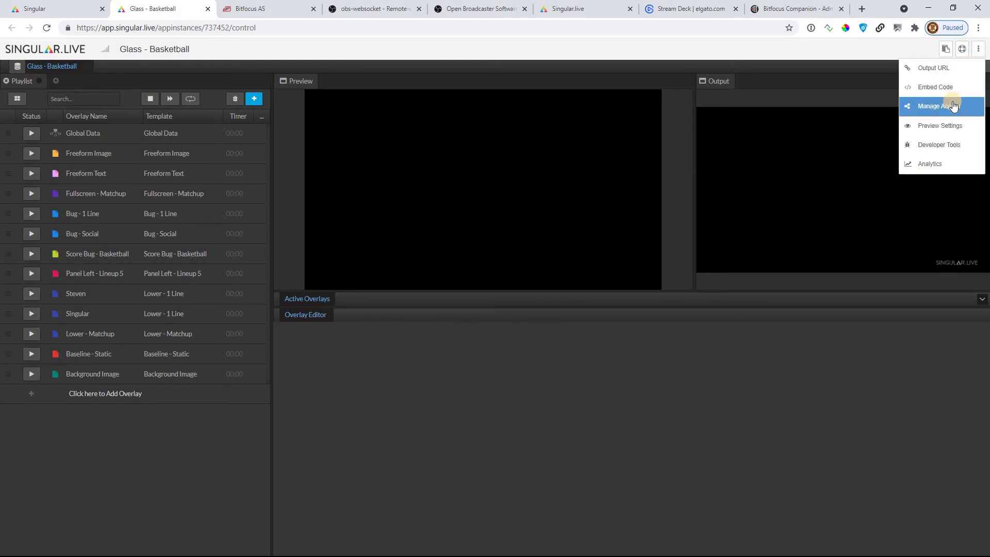
click(953, 105)
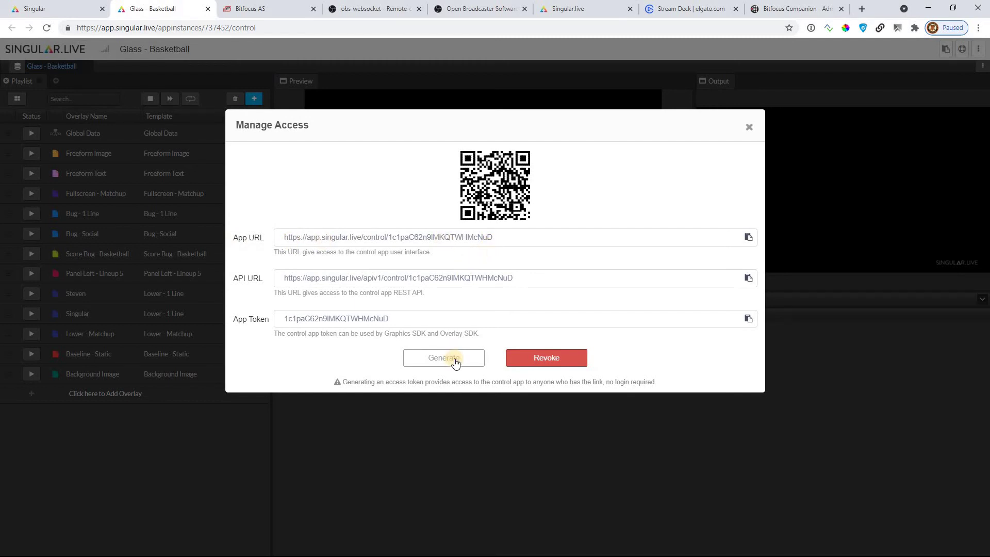
click(506, 237)
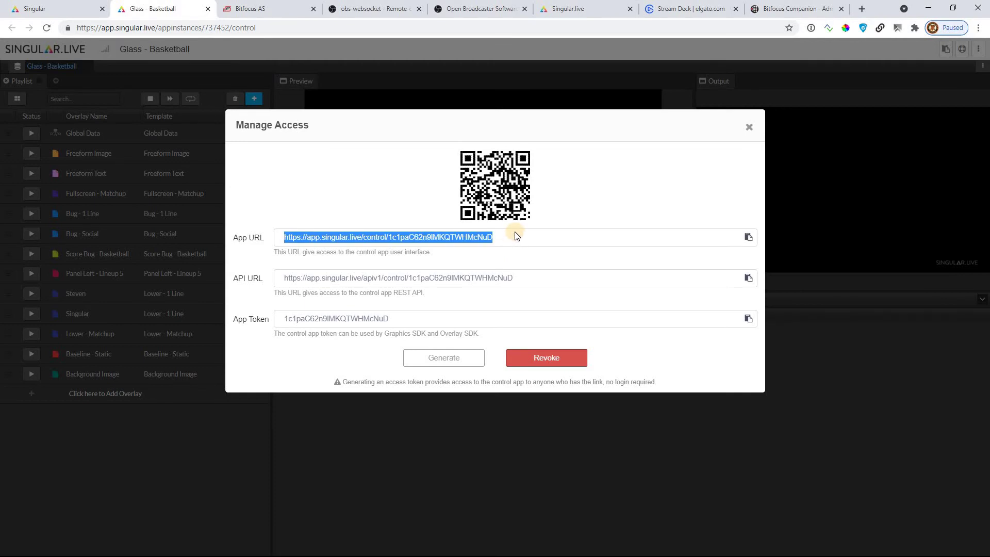
click(528, 287)
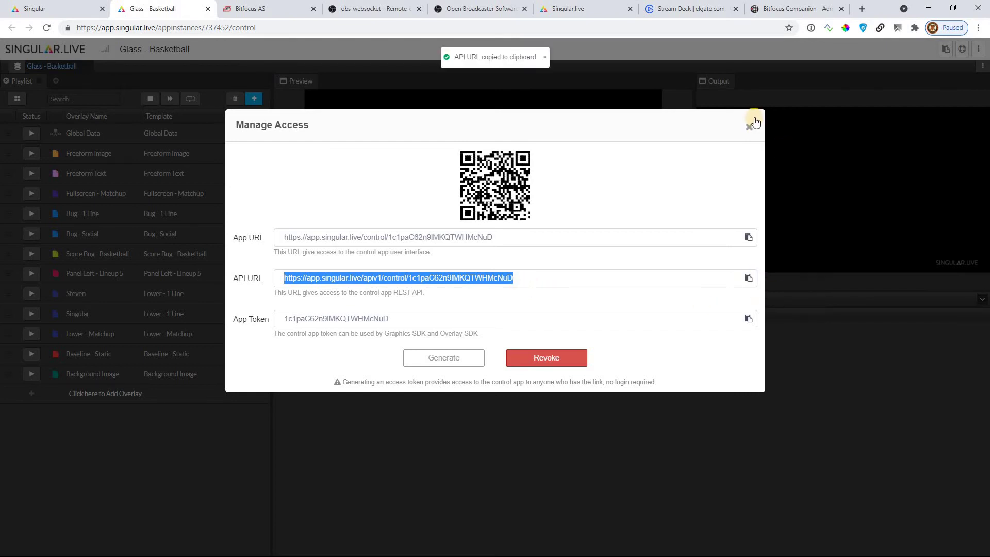
key(alt+Tab)
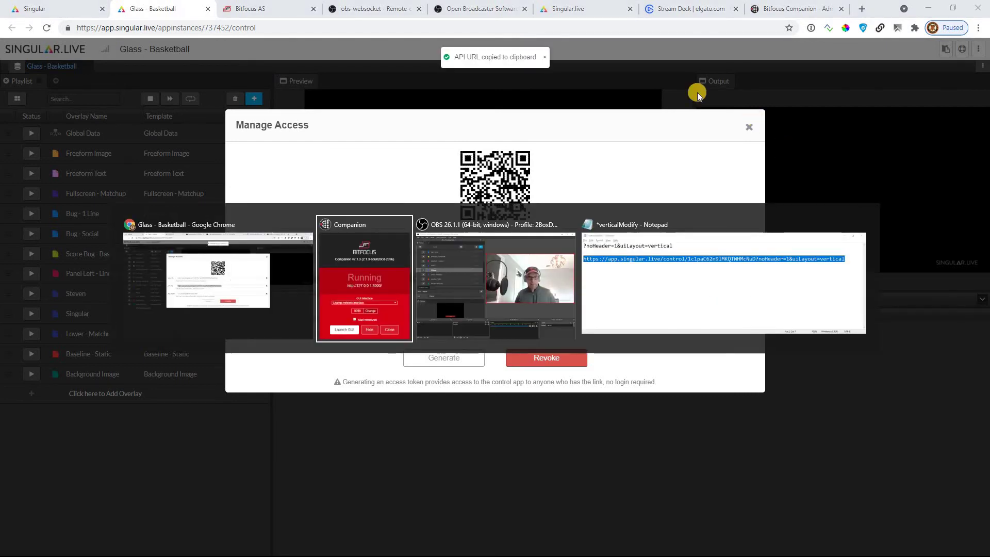
key(Escape)
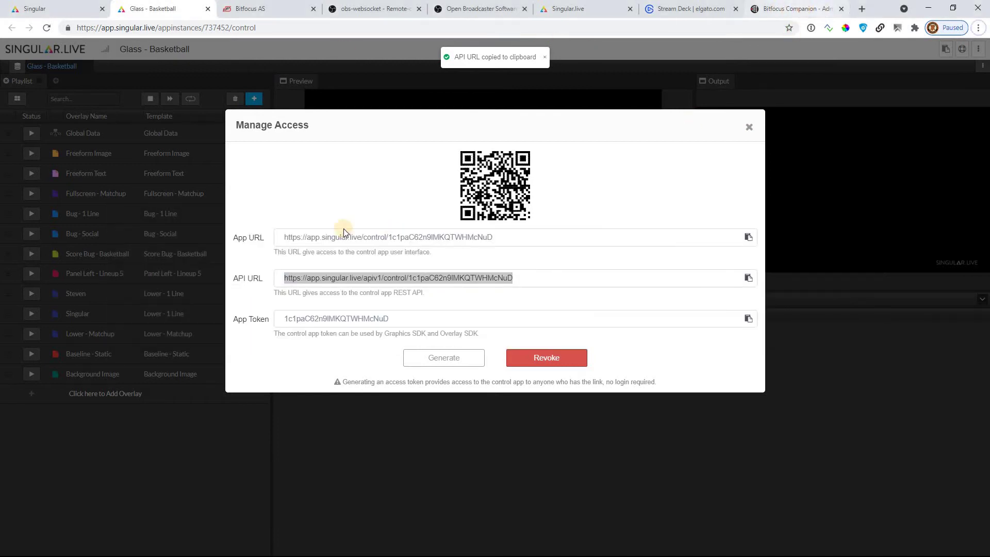
key(ctrl+8)
Paste the copied URL into the singular connection's API URL and apply the changes
click(210, 218)
click(150, 240)
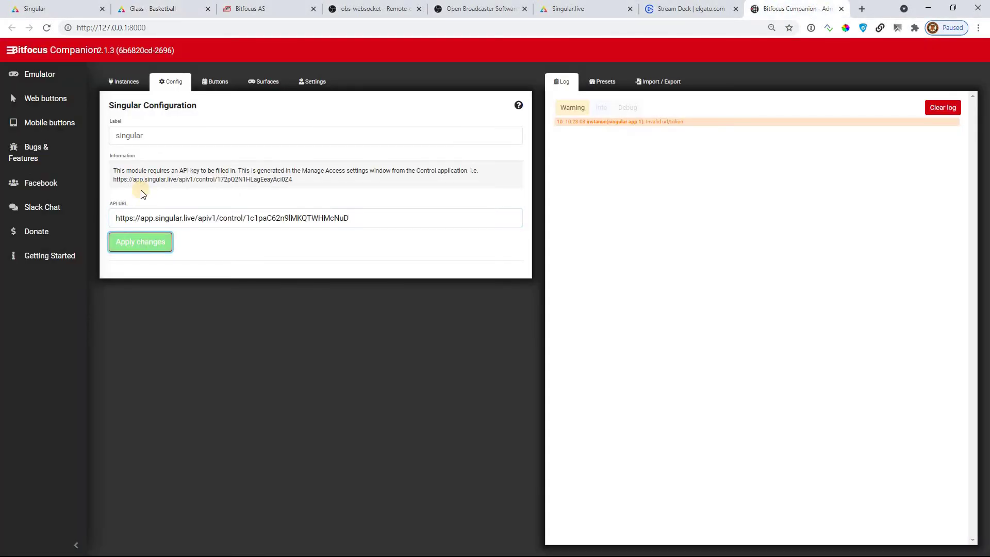
Clear the Instances log and open the emulator on empty page 97
click(123, 81)
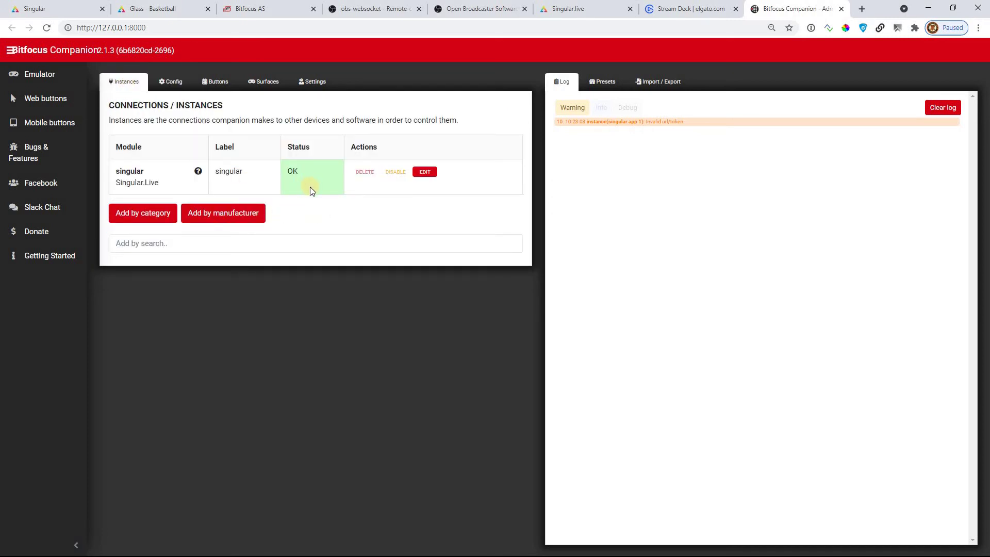
click(937, 109)
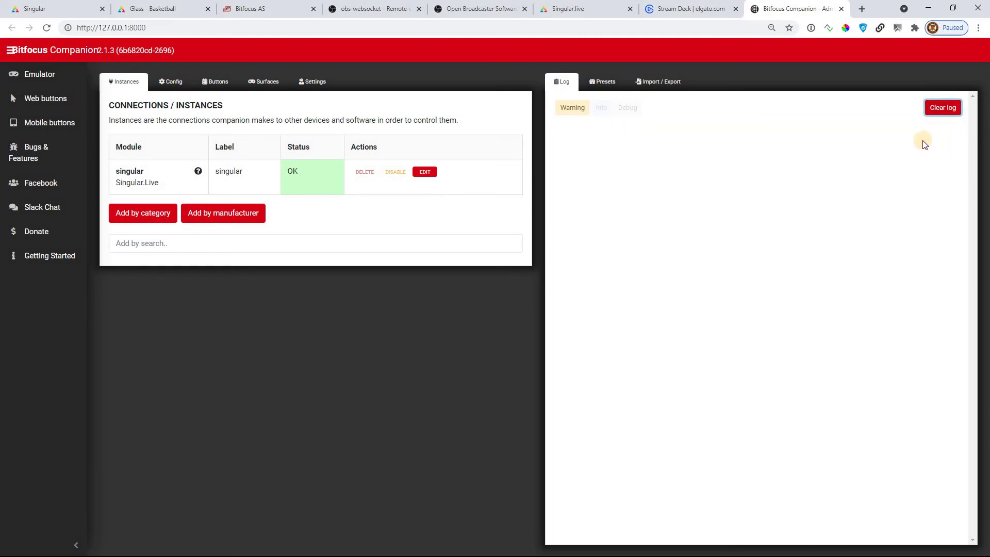
click(43, 77)
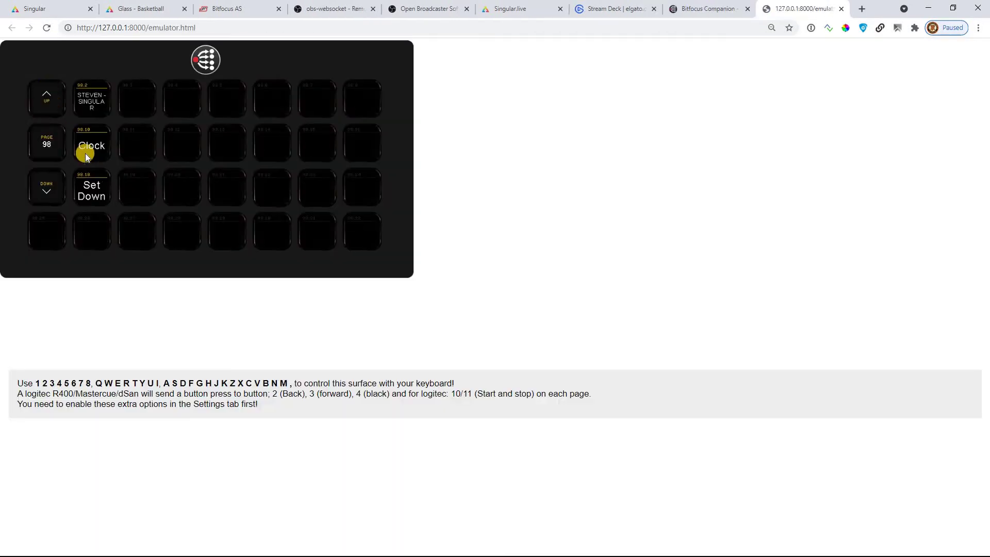
click(45, 192)
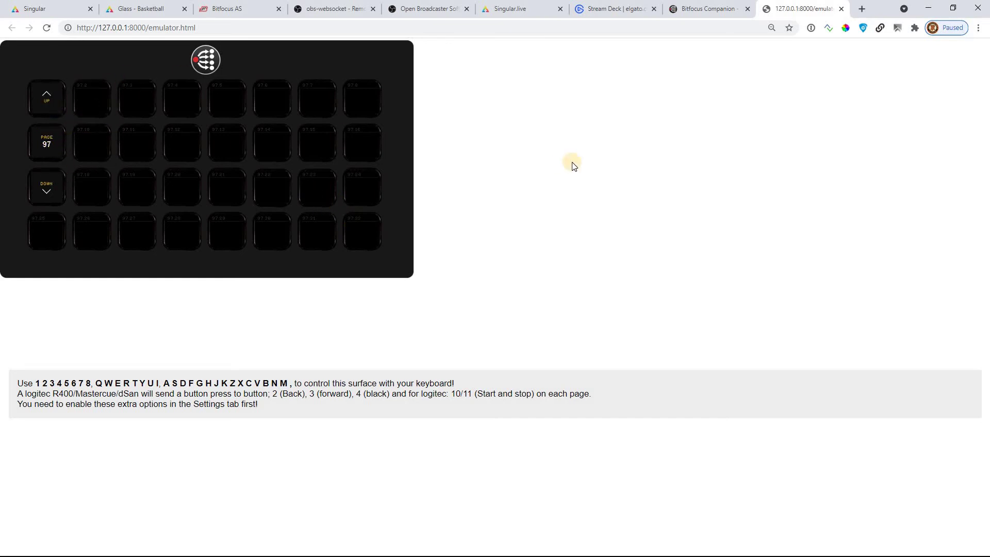
Open the Buttons editor on page 97 and select button 97.2
click(725, 11)
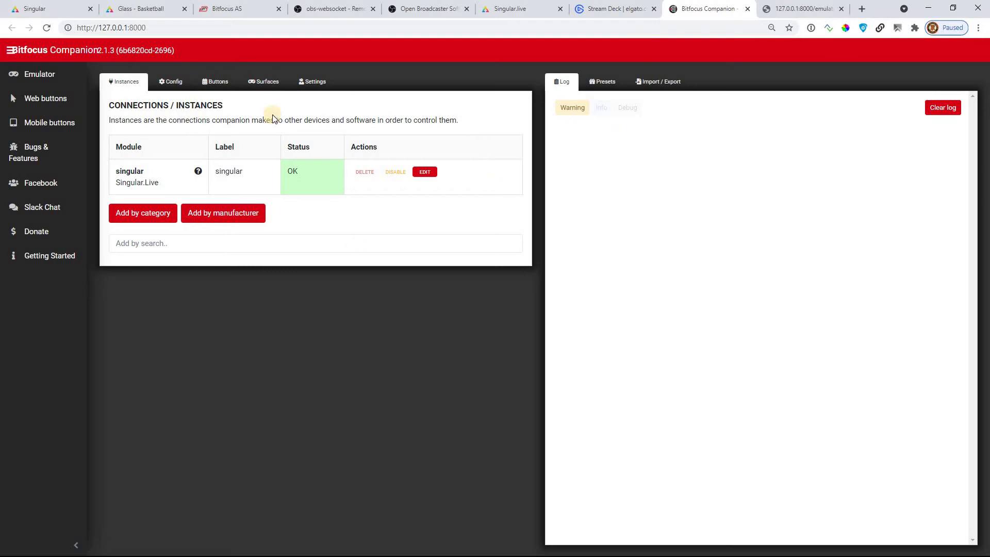
click(222, 89)
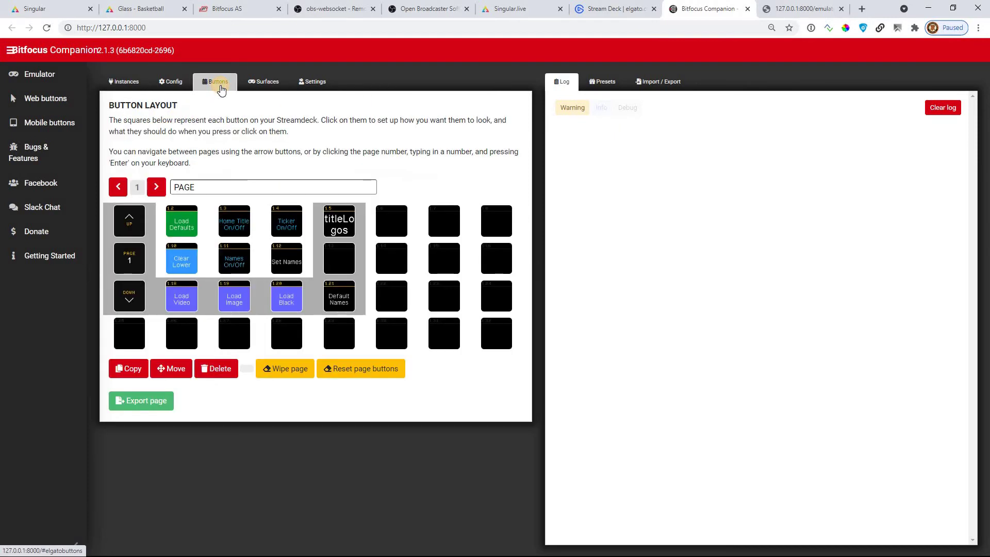
click(156, 187)
click(118, 187)
click(118, 188)
click(118, 188)
click(119, 188)
click(119, 188)
click(119, 187)
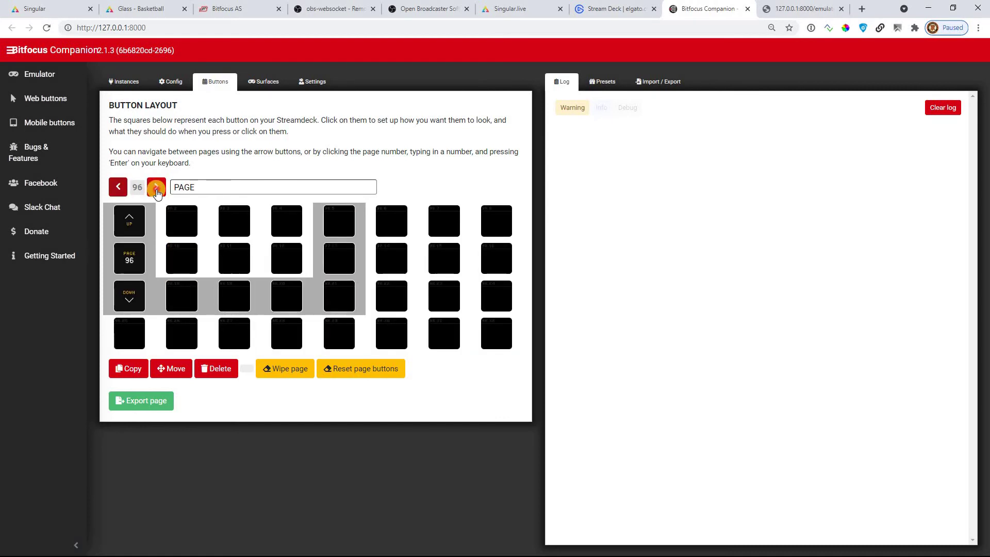
click(156, 188)
click(180, 225)
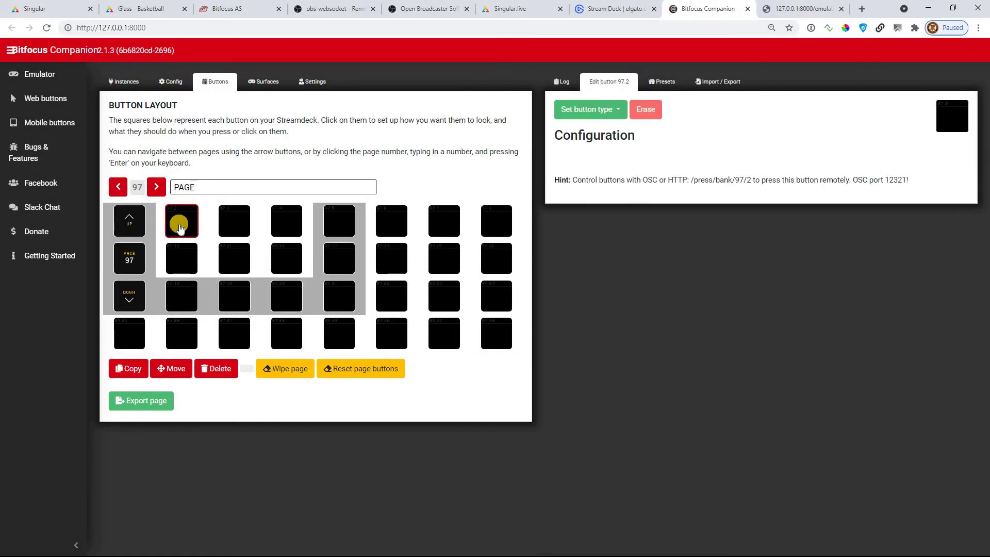
Make 97.2 a regular button labelled 'Lower Third' with 18pt text
click(612, 114)
click(608, 130)
click(610, 164)
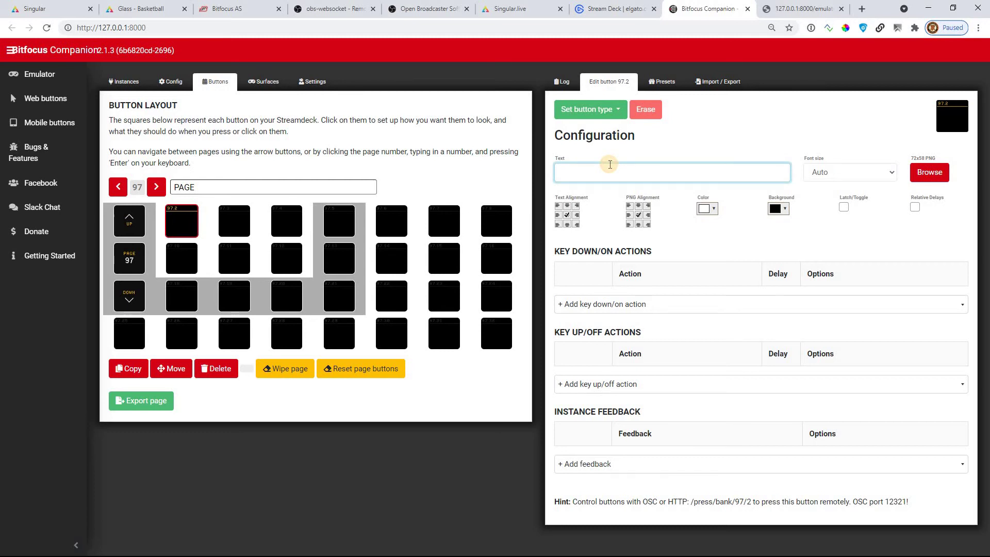
text(Lower Third)
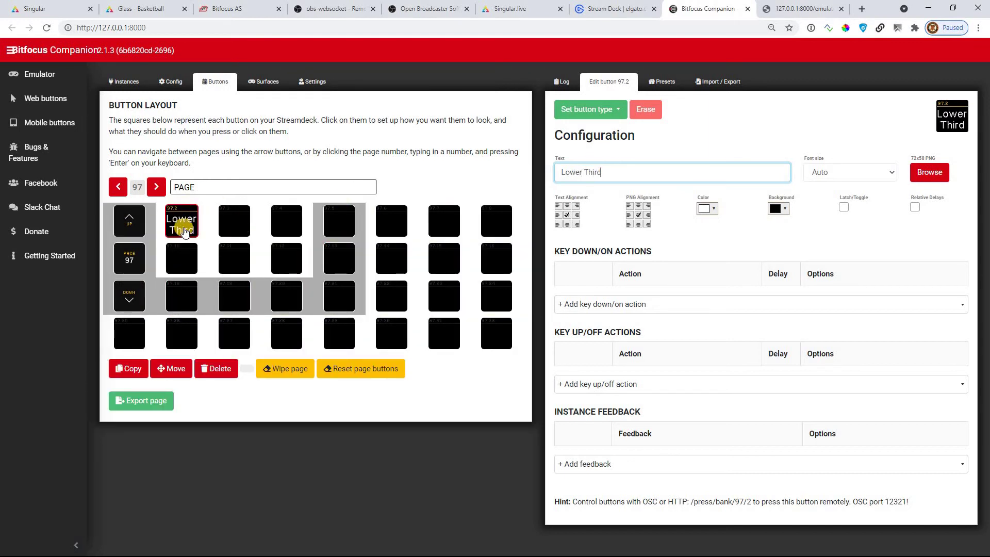
click(872, 175)
click(859, 227)
click(859, 178)
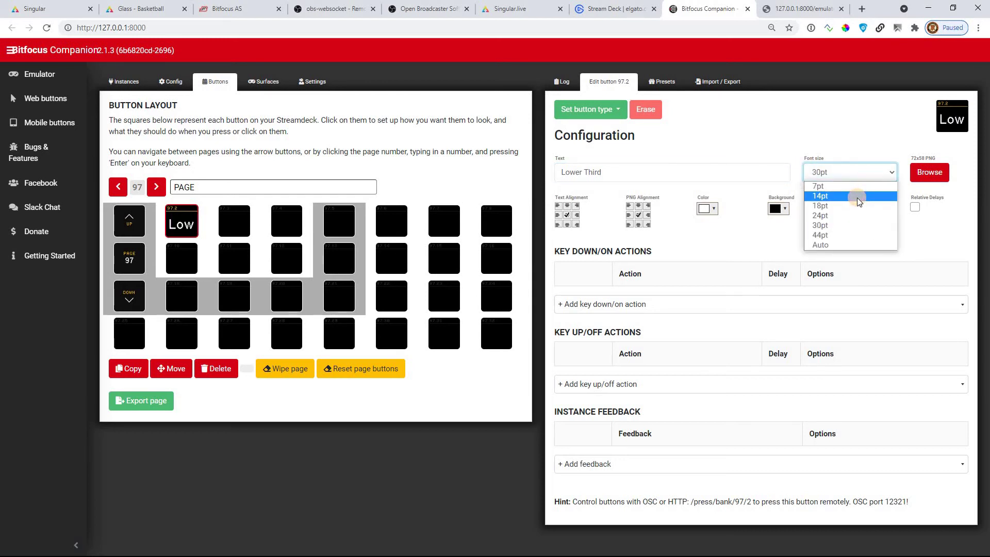
click(858, 201)
click(853, 174)
key(Return)
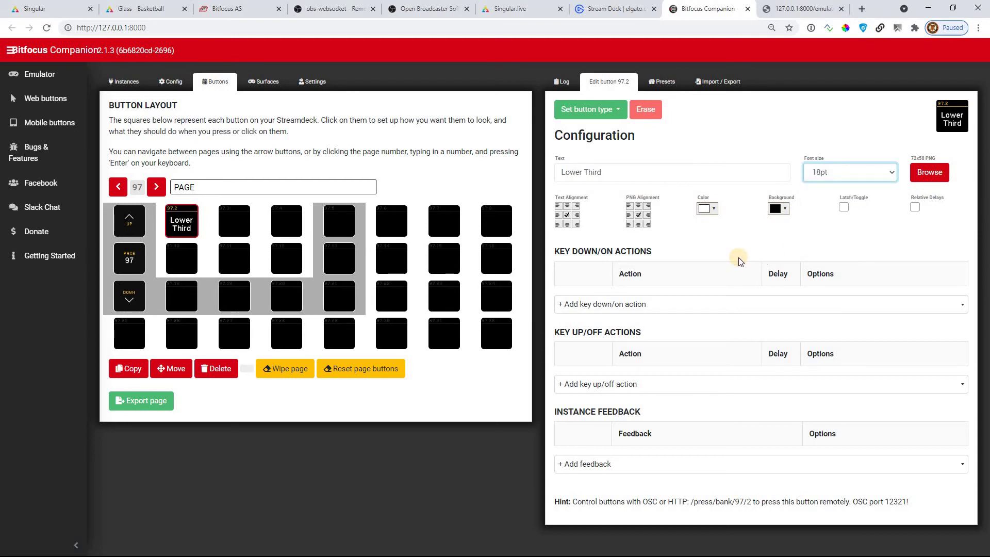
click(133, 89)
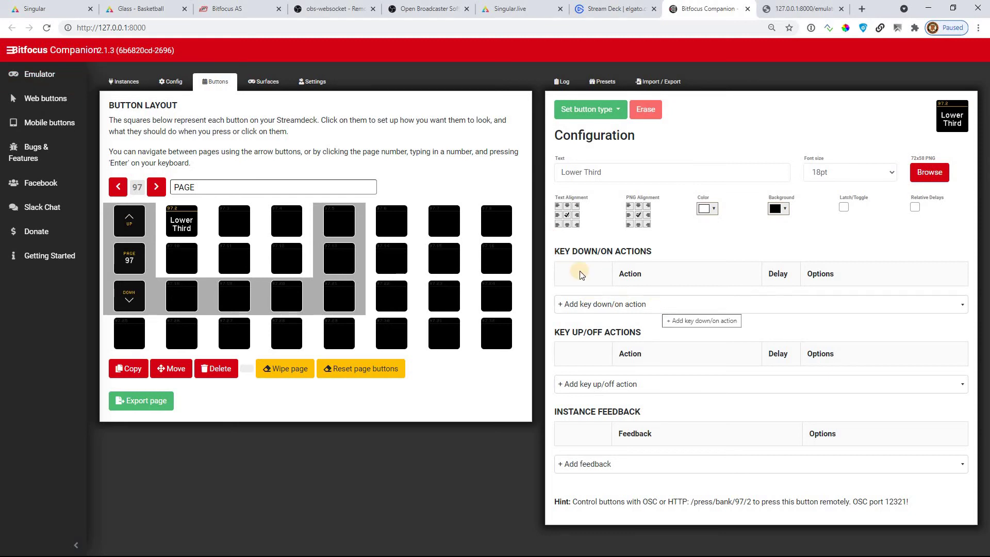
drag(555, 251, 652, 251)
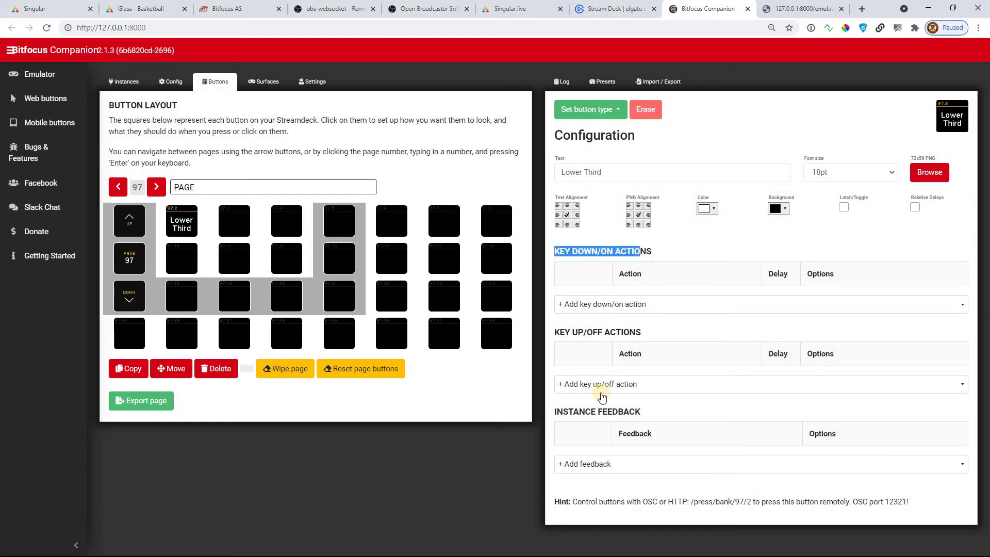
Add a key-down singular: Animate In action for the Lower - 1 Line composition
click(625, 305)
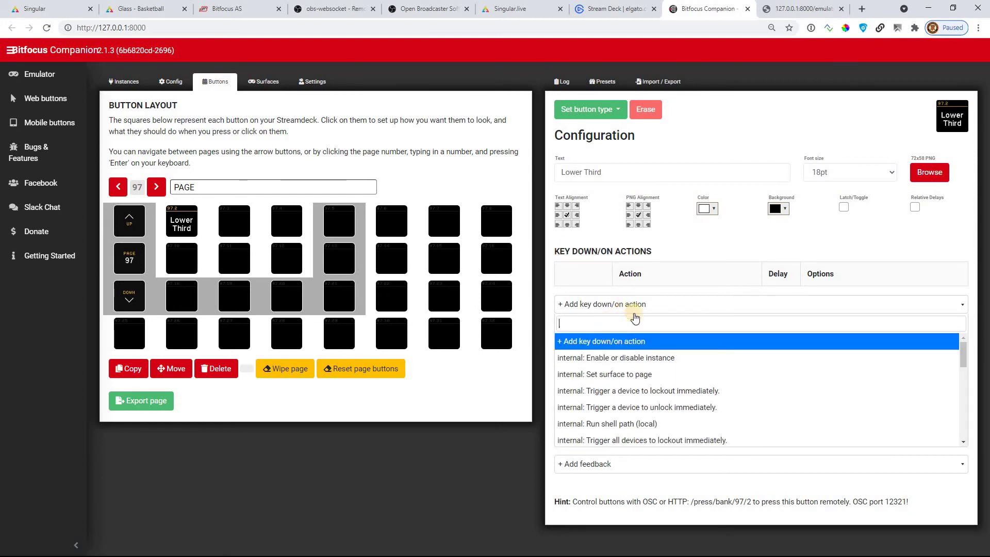
scroll(653, 382, down, 5)
scroll(653, 382, down, 1)
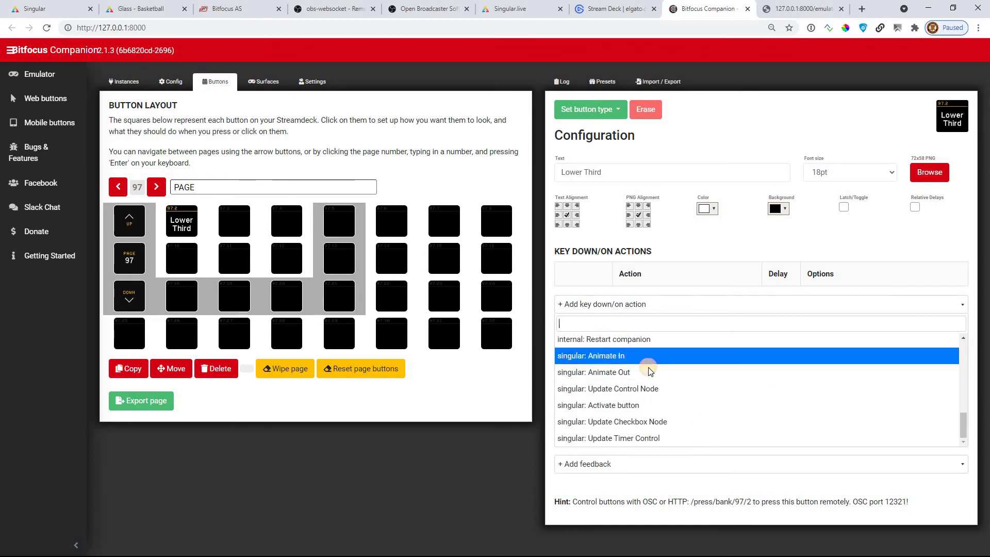
click(646, 363)
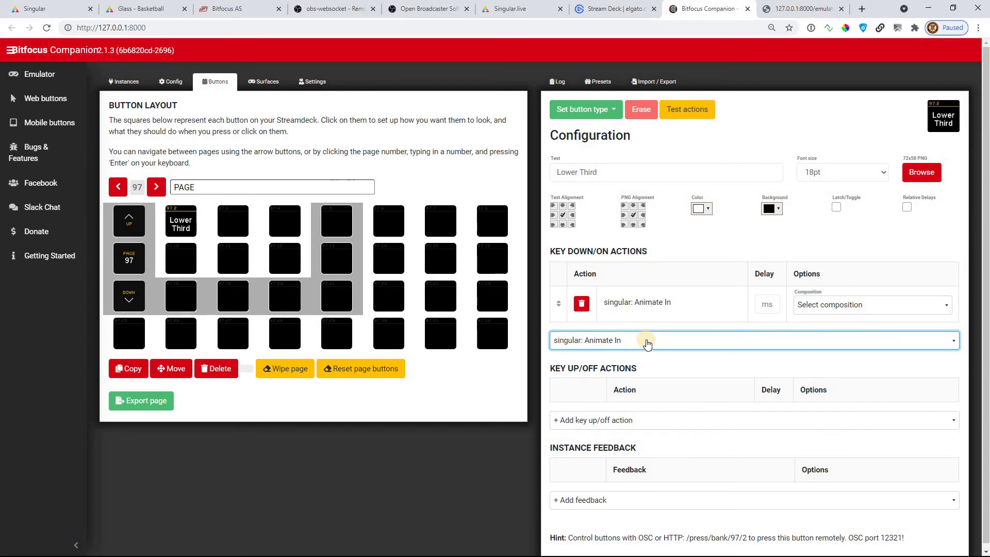
click(846, 308)
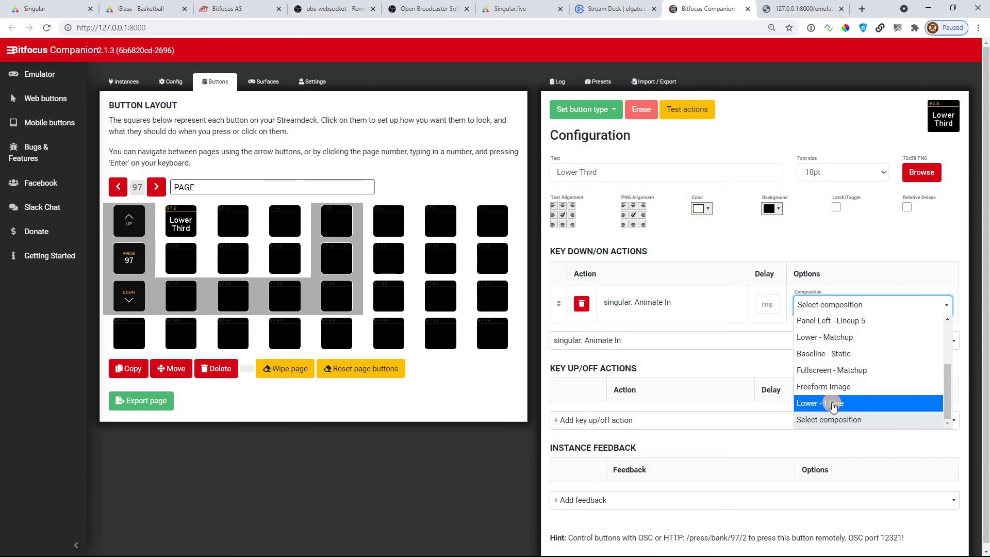
click(834, 404)
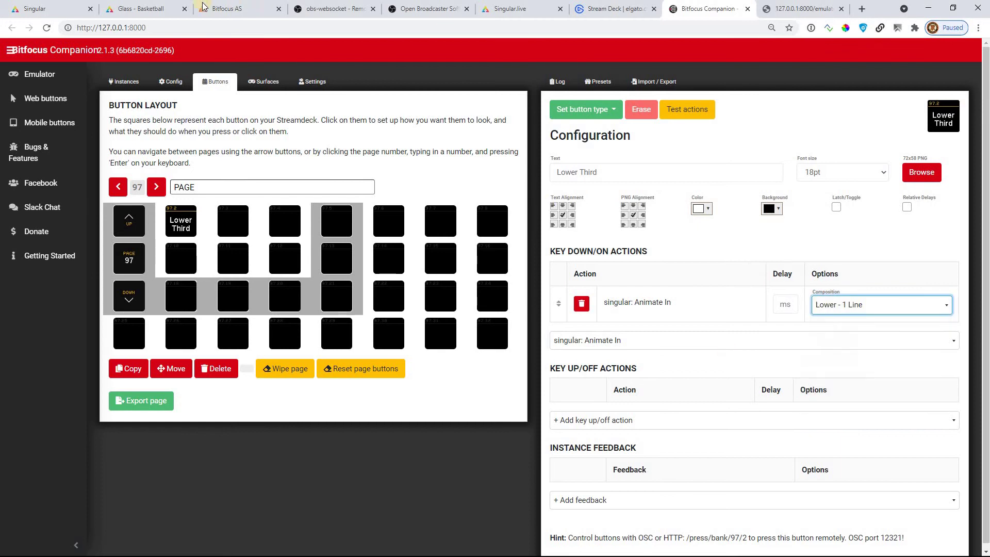
click(147, 10)
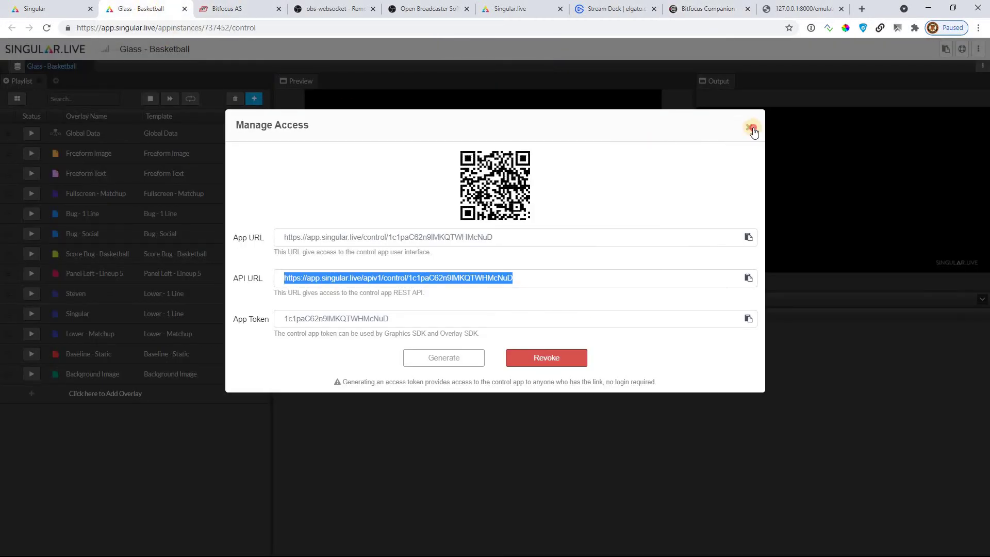
Take the name lower third to air and back off in Singular.live, then switch to OBS
key(Escape)
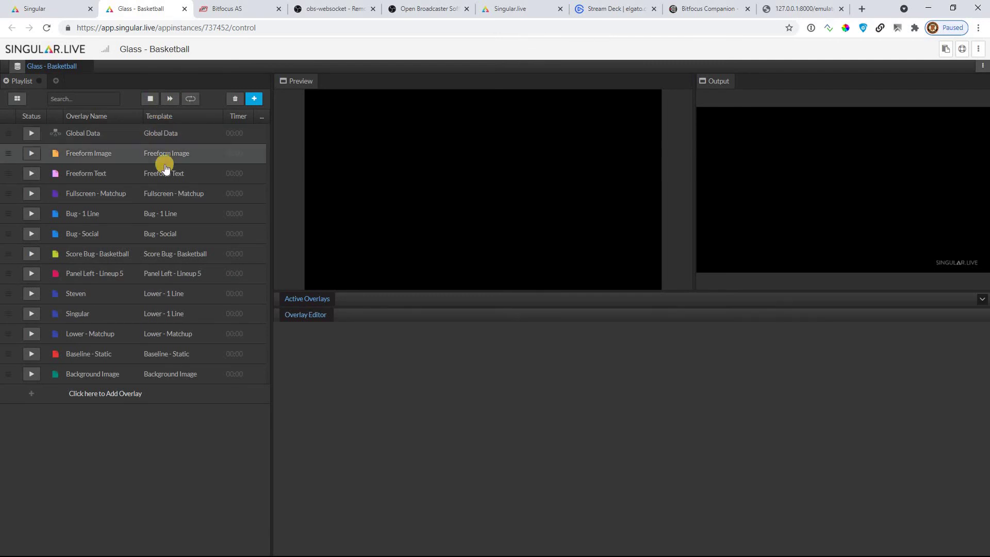
click(172, 294)
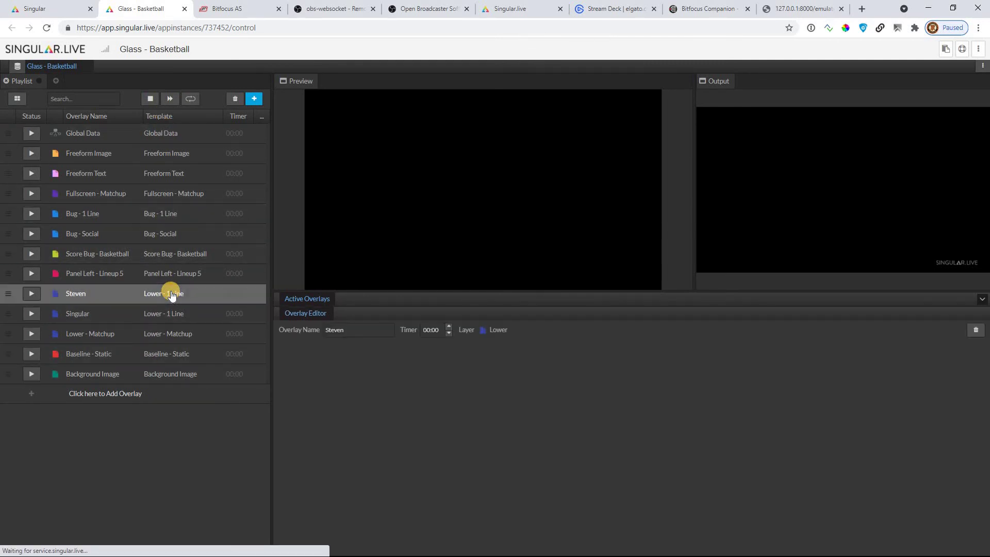
click(30, 294)
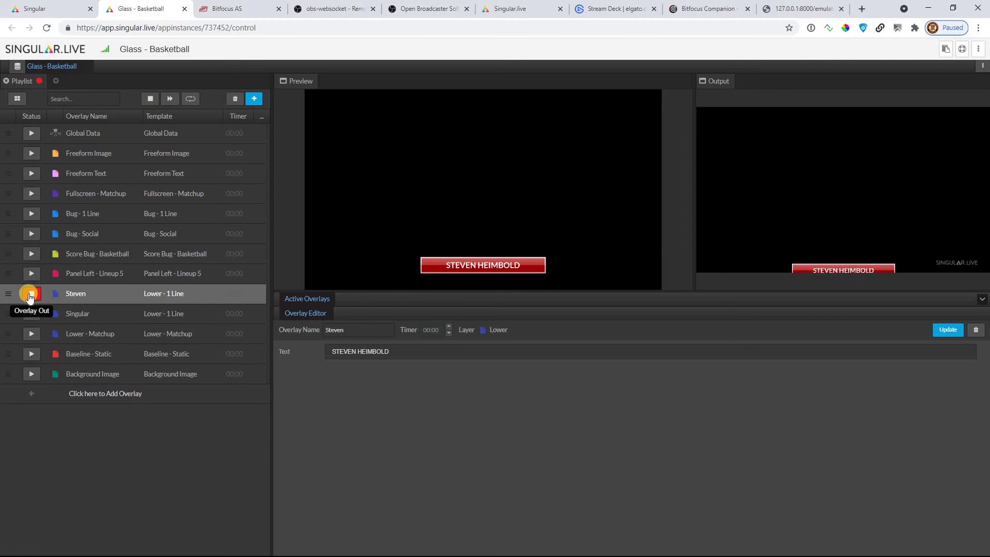
click(30, 295)
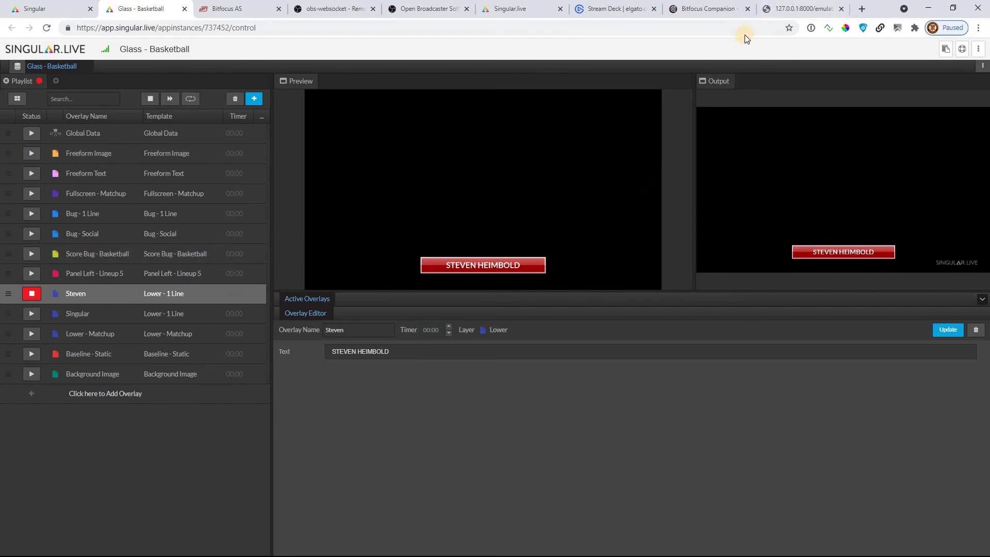
key(alt+Tab)
Take the name lower third off air and play the Singular lower third from the OBS dock
key(Tab)
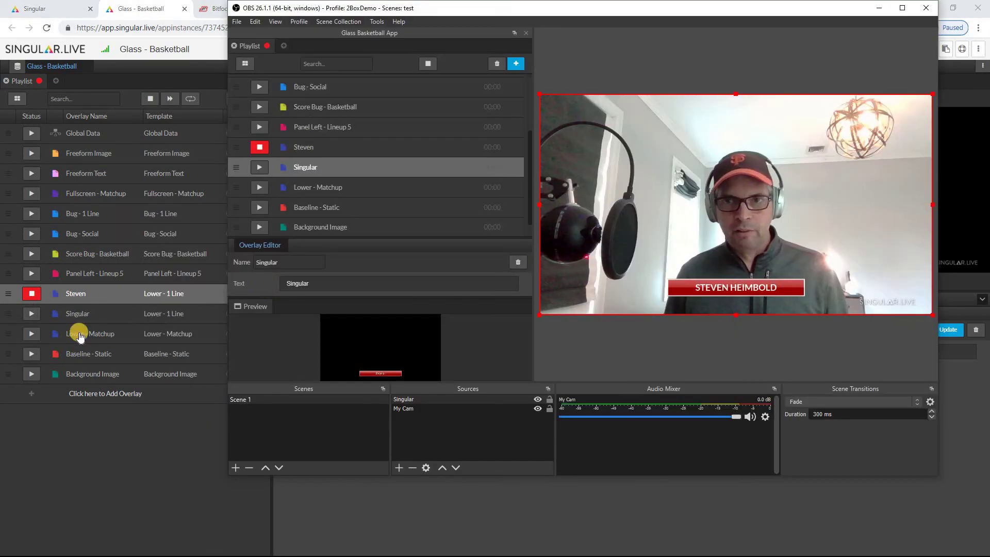
click(30, 294)
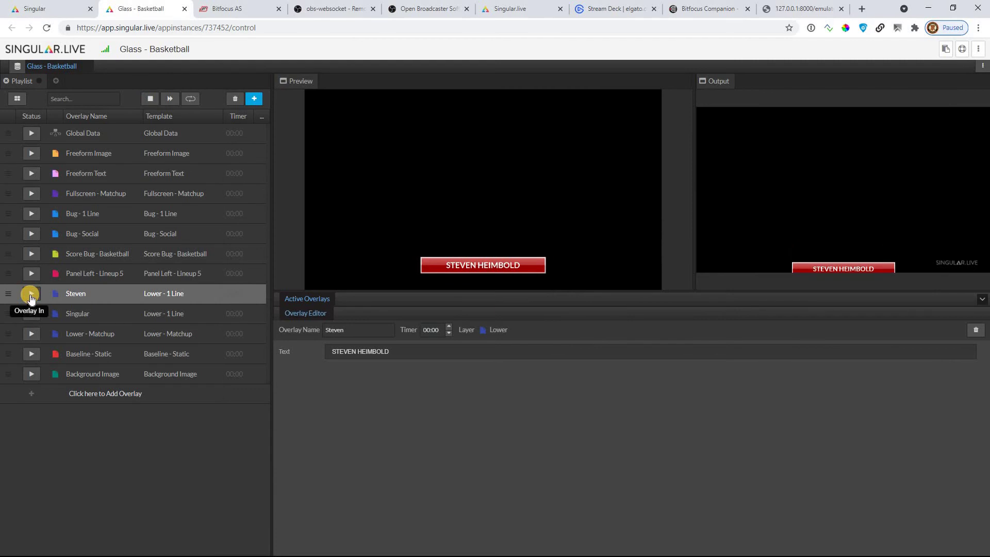
key(alt+Tab)
click(260, 167)
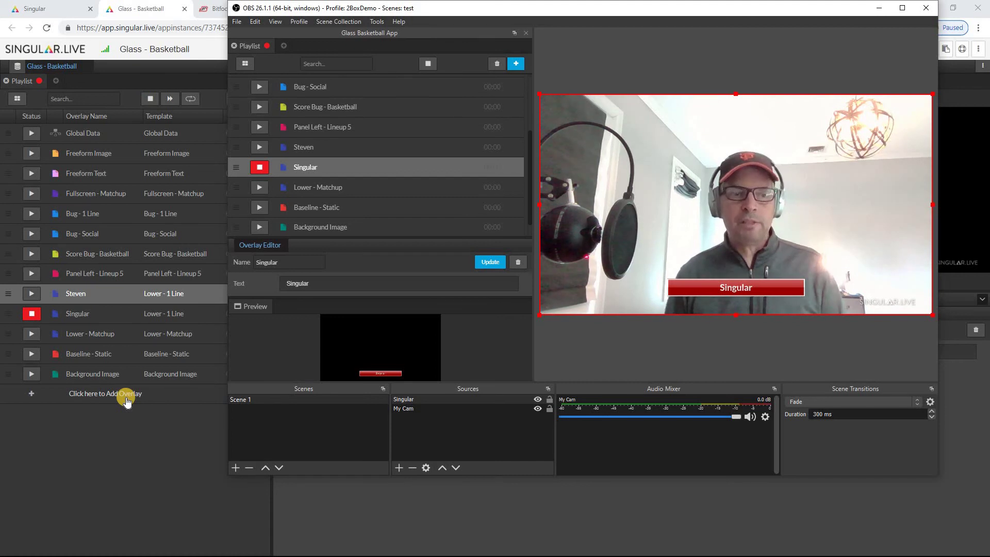
key(alt+Tab)
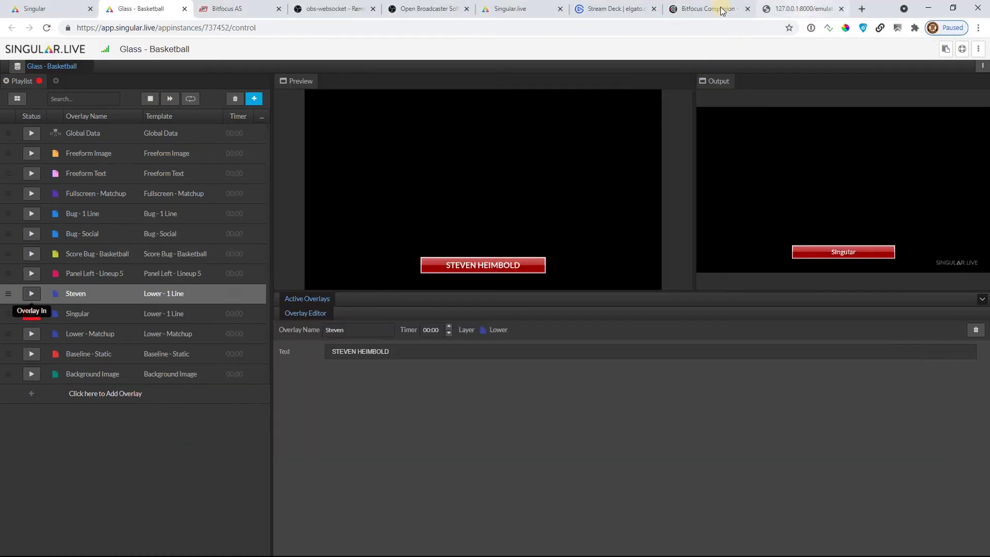
click(716, 11)
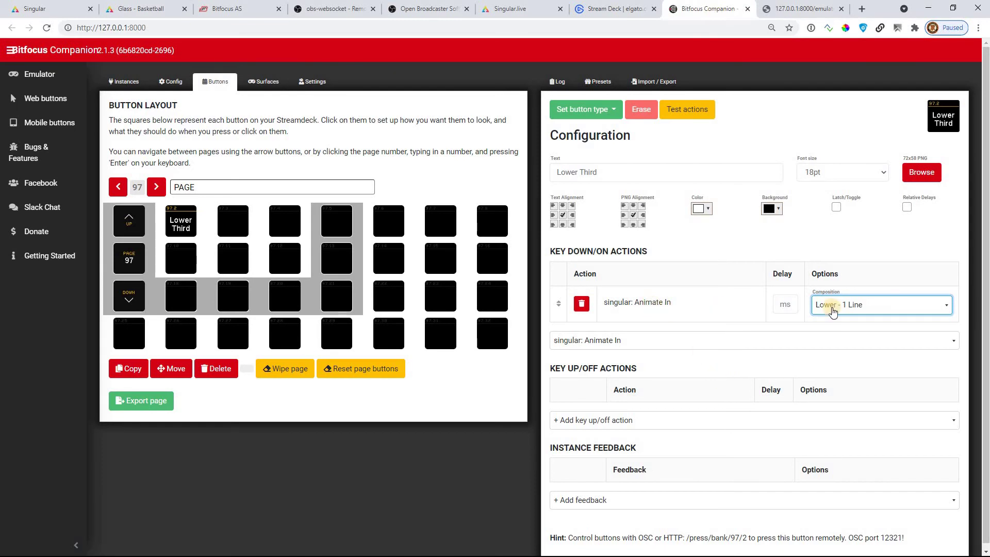
Set 97.2 to Latch/Toggle and add a key-up singular: Animate Out for Lower - 1 Line
click(836, 209)
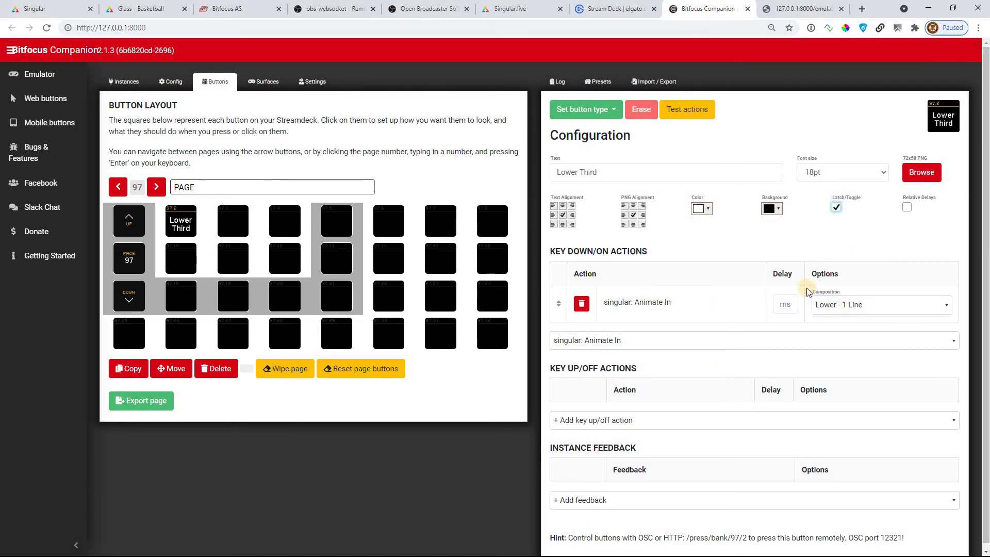
click(616, 421)
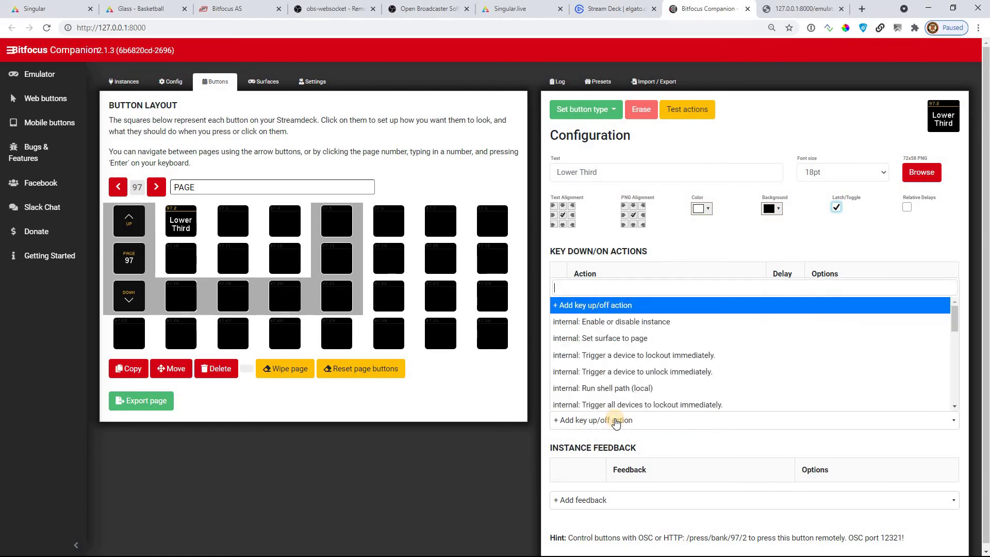
scroll(629, 392, down, 3)
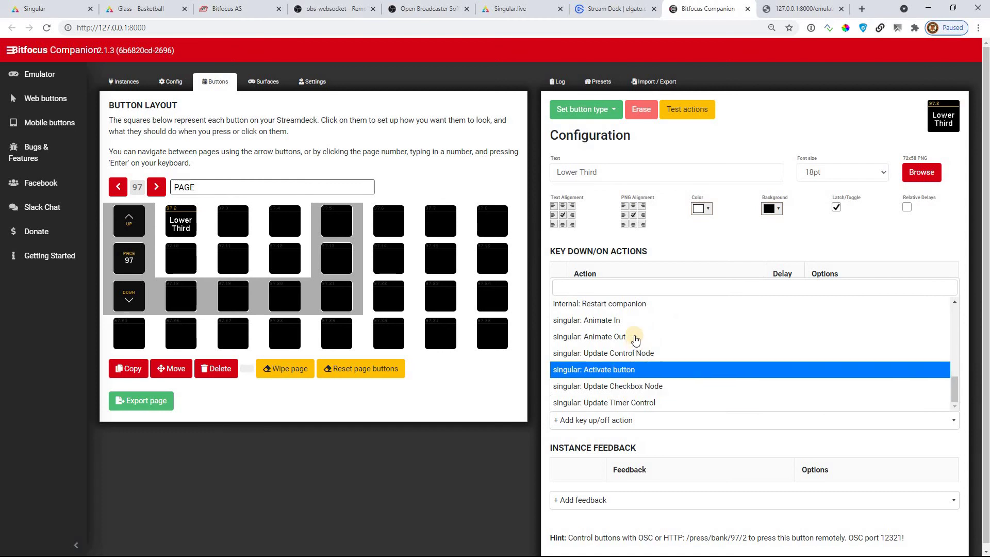
click(633, 336)
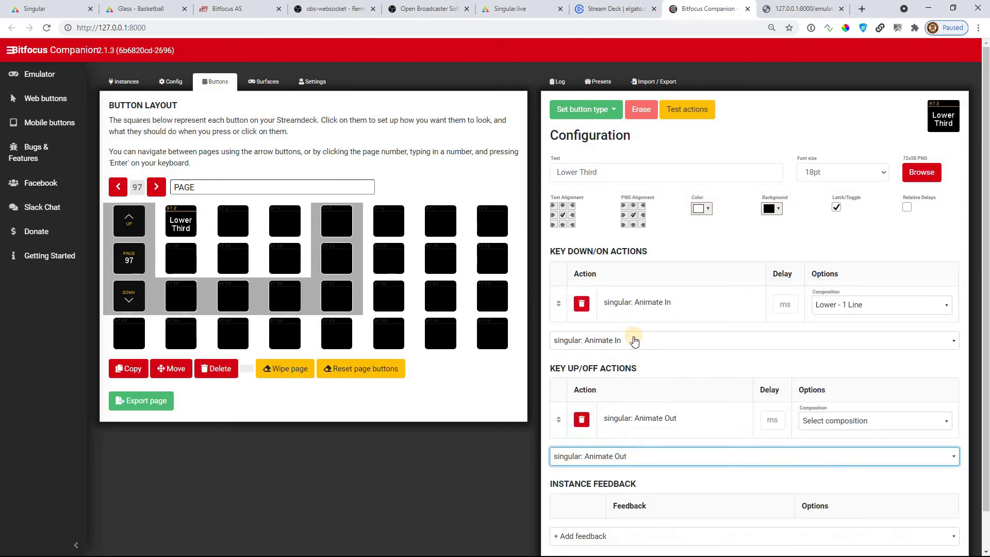
click(878, 428)
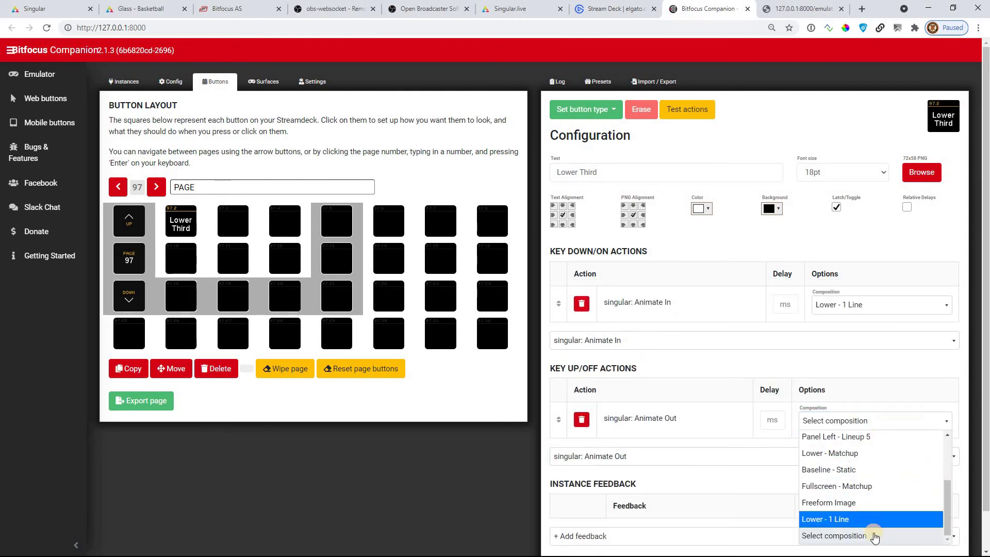
click(869, 518)
click(953, 8)
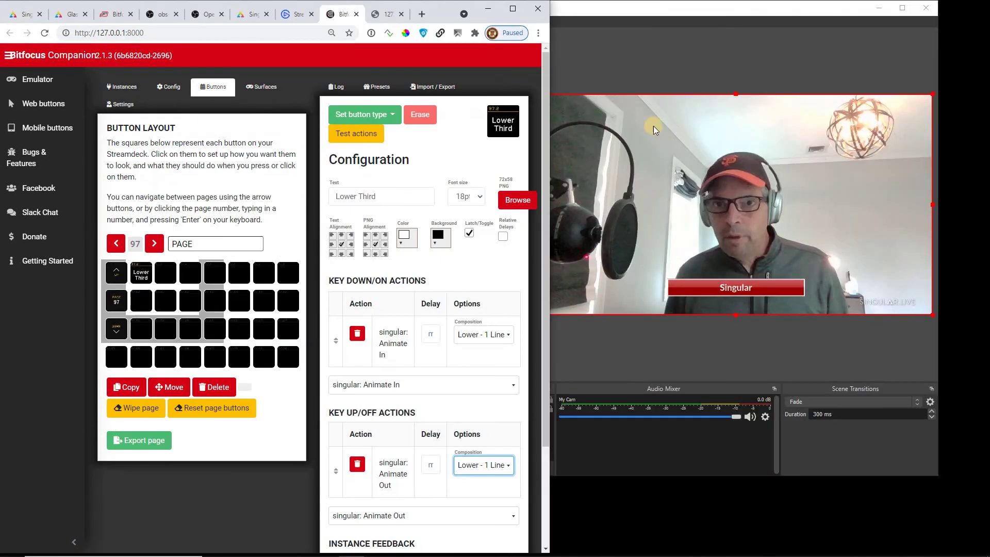
Fire the Lower Third button twice in the Companion emulator, then return to the Glass - Basketball page
click(45, 82)
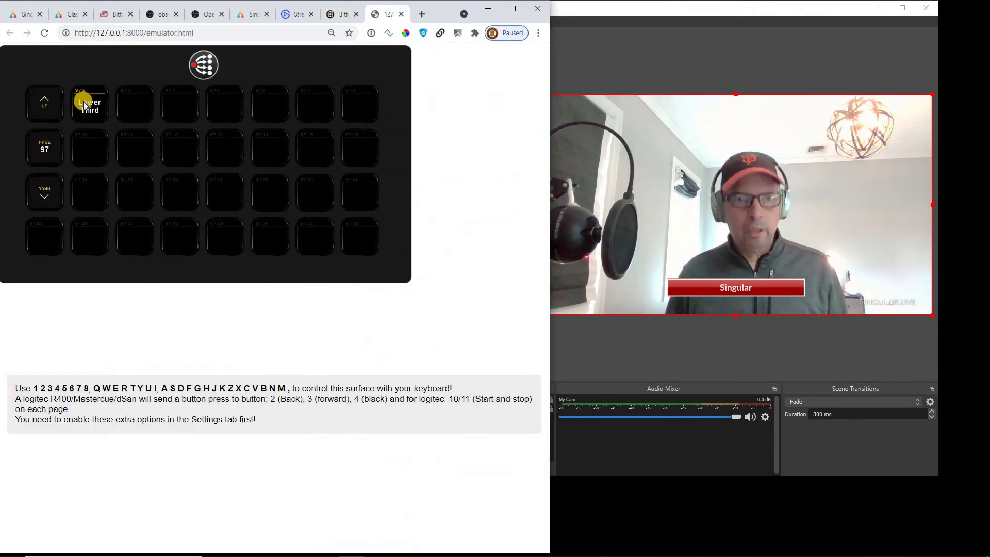
click(85, 107)
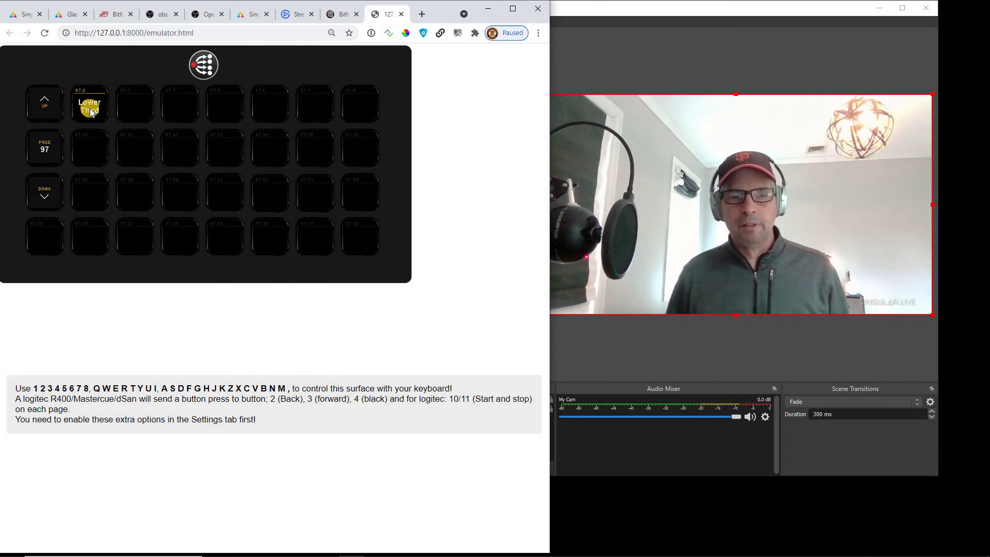
click(91, 112)
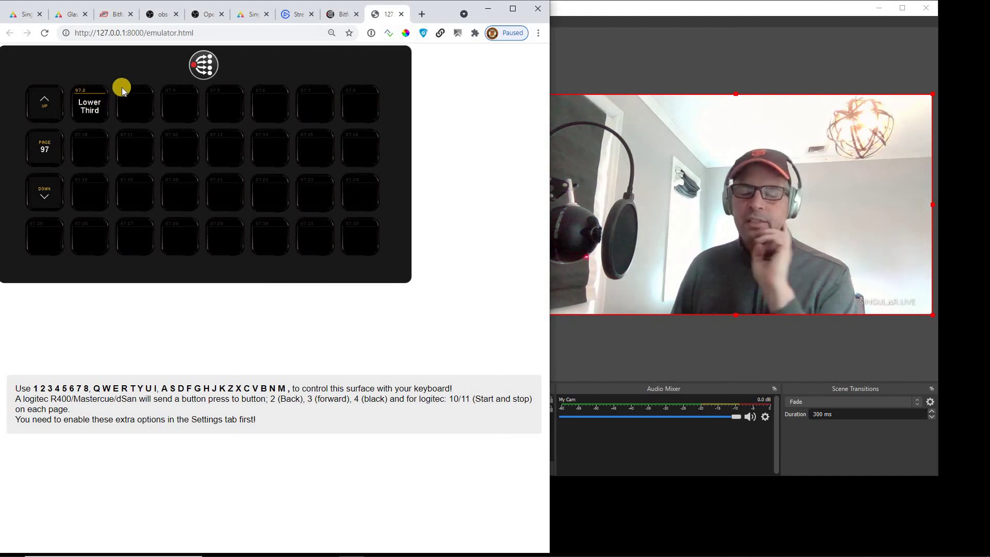
click(65, 11)
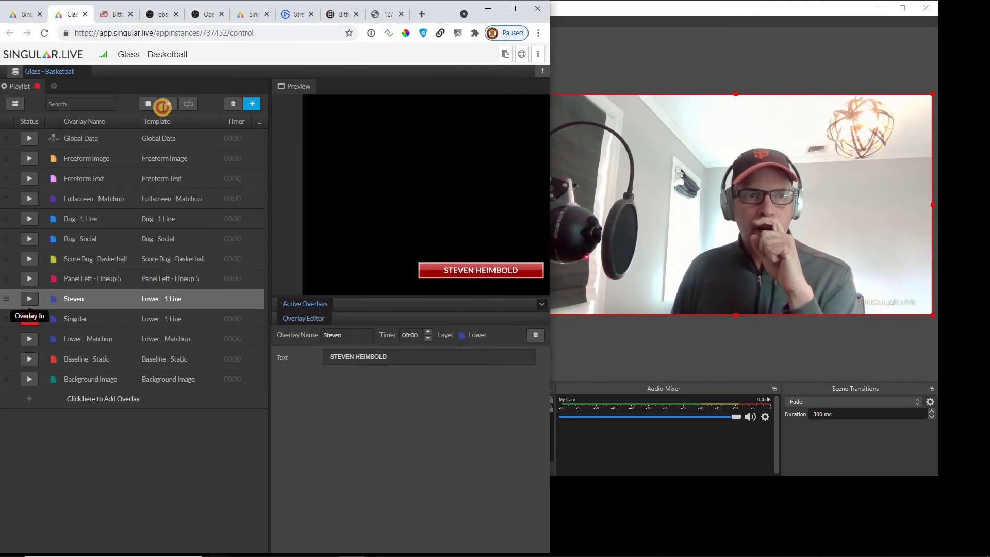
Detach the Glass - Basketball page into its own narrow window beside OBS, showing Companion's emulator grid
drag(77, 14, 641, 348)
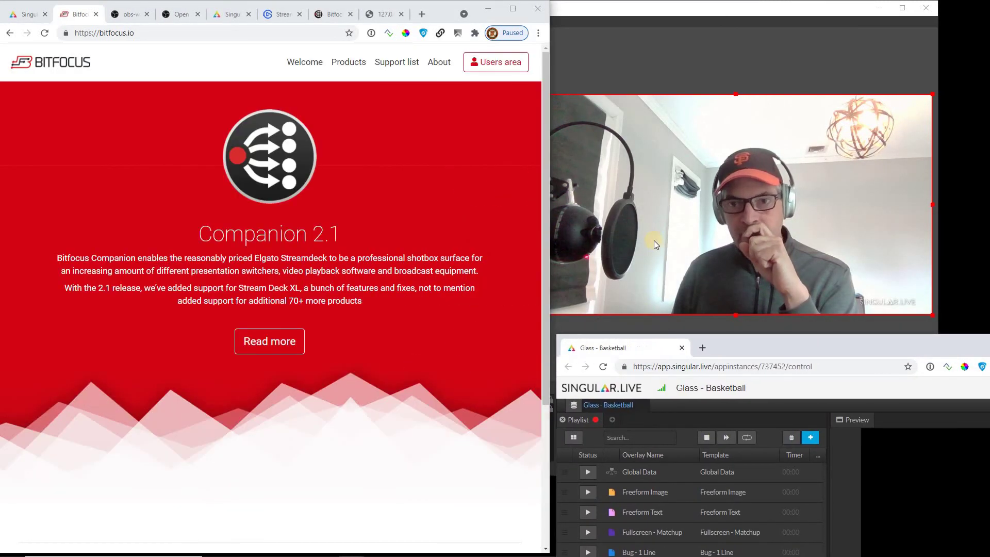
click(592, 9)
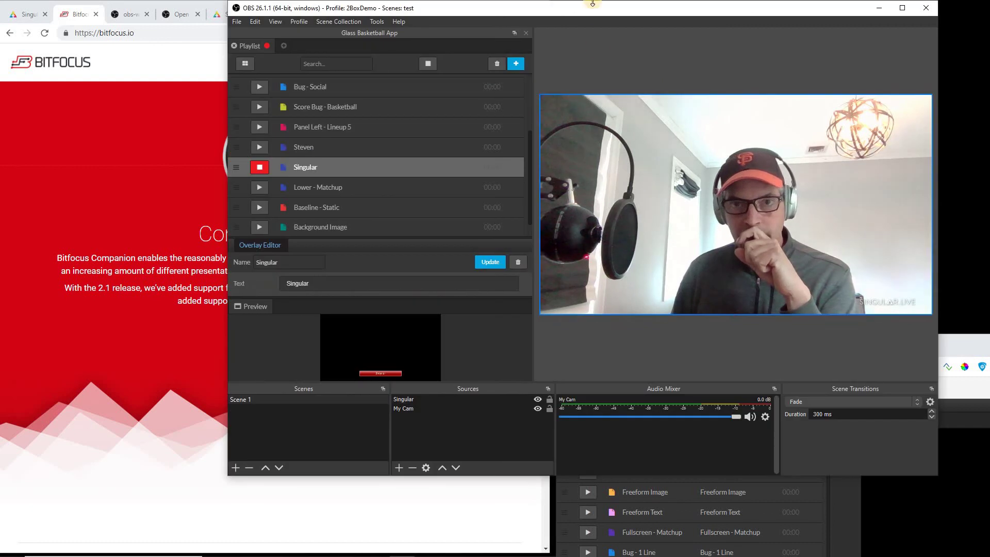
drag(687, 11, 784, 16)
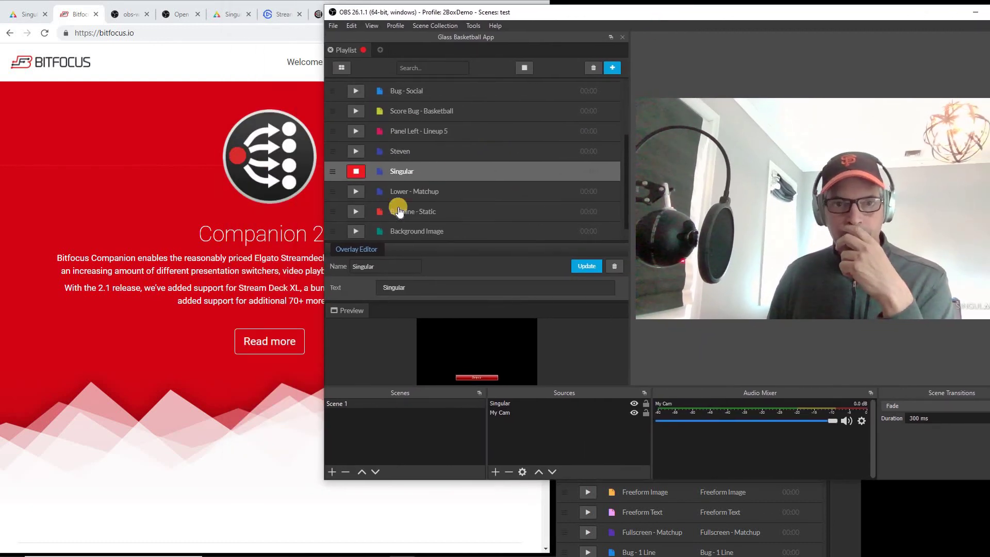
click(101, 205)
drag(539, 329, 342, 341)
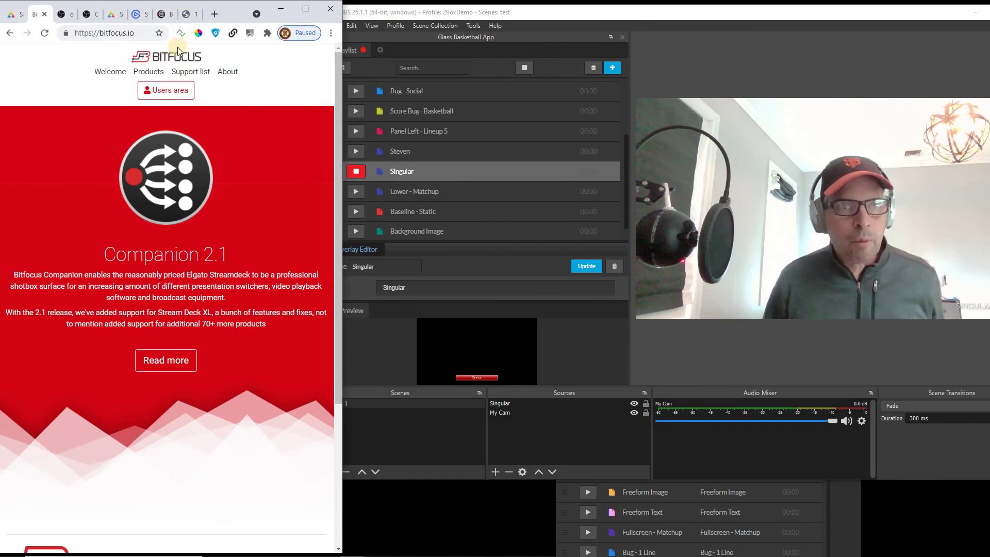
click(189, 14)
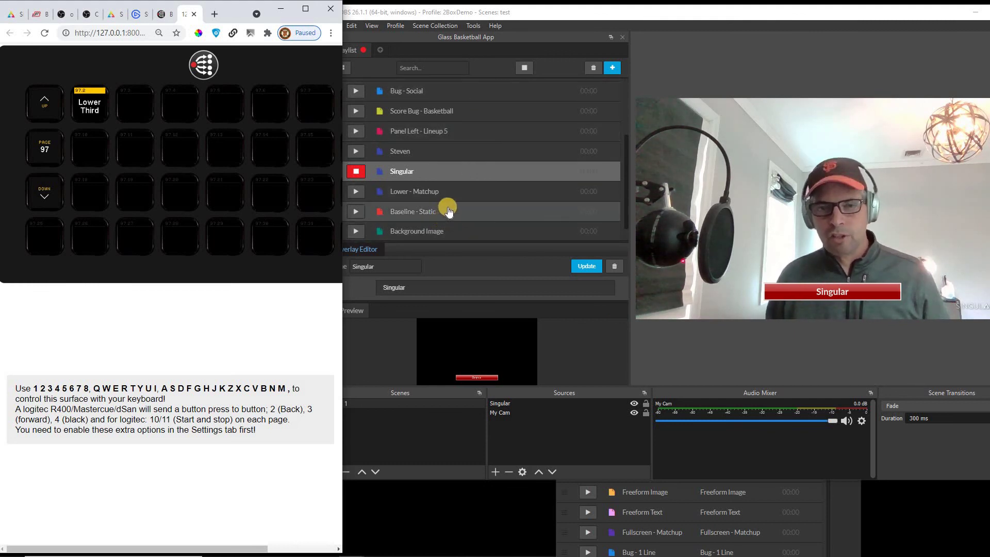
Fire the Lower Third emulator button to put the lower third on air, then activate OBS
click(91, 106)
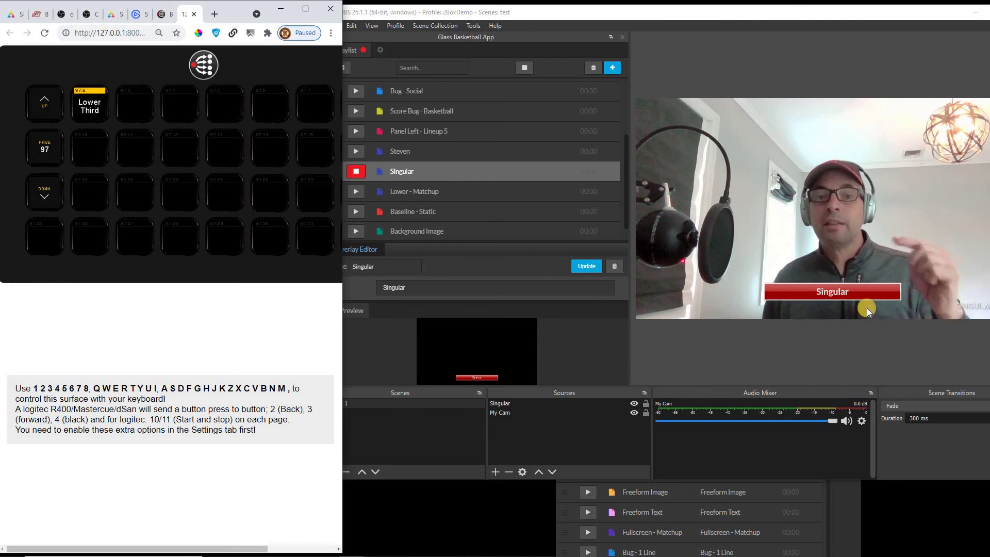
click(850, 289)
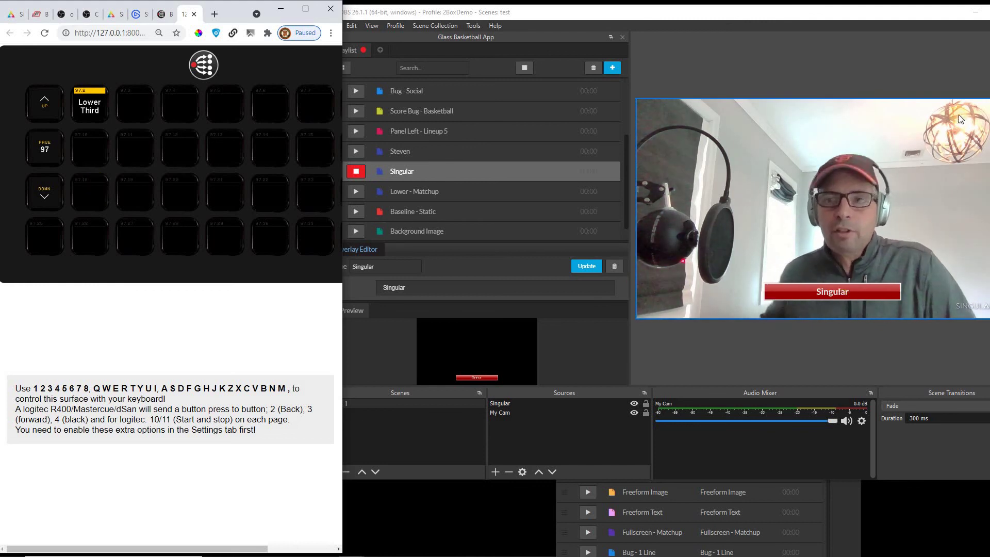
click(728, 18)
Maximize the OBS Studio window so the preview with the lower third fills the screen
click(728, 18)
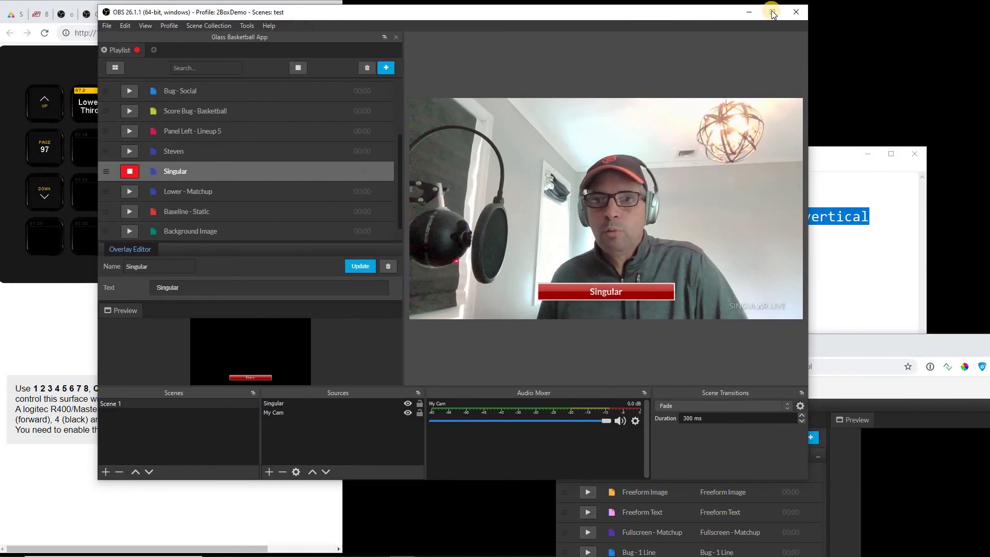
double_click(722, 13)
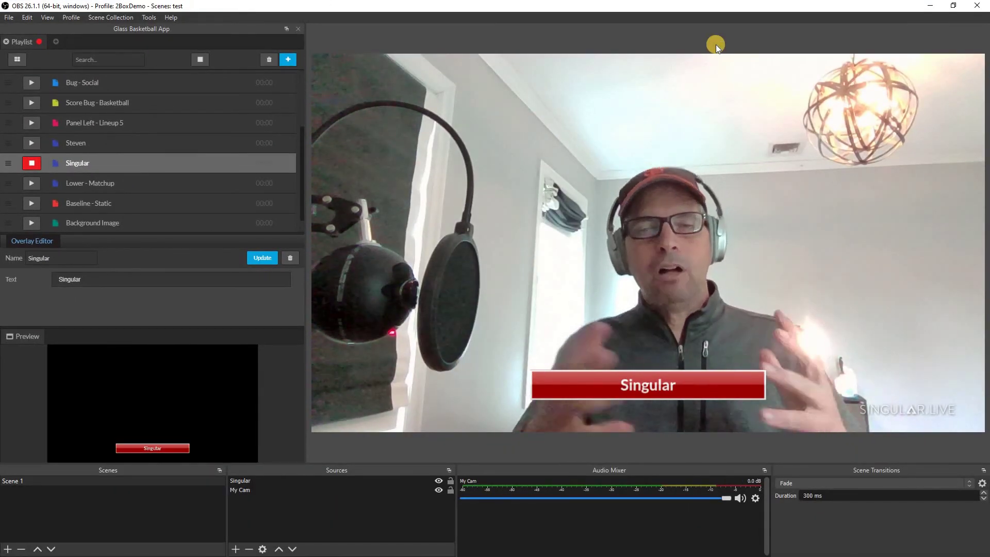